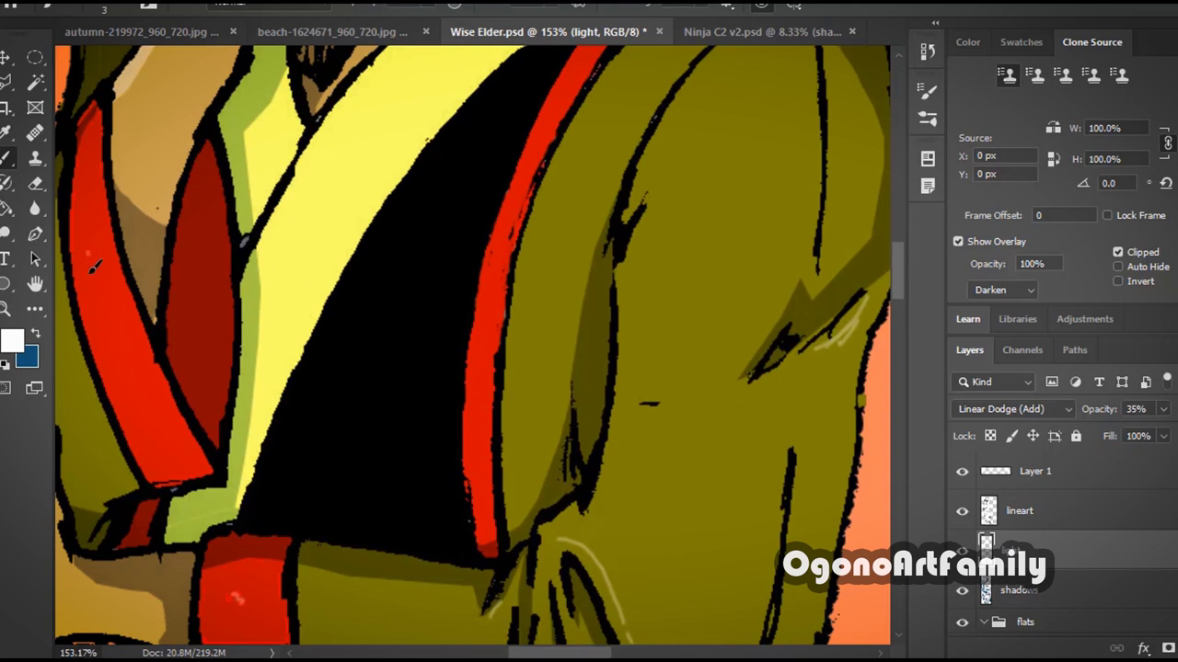
- Brush a thin white highlight squiggle onto the upper part of the red lapel beside the raised forearm, replacing the first attempt
{"action": "key", "text": "alt+e"}
{"action": "key", "text": "Escape"}
{"action": "left_click_drag", "start_coordinate": [96, 266], "coordinate": [99, 340]}
{"action": "key", "text": "alt+e"}
{"action": "key", "text": "Return"}
{"action": "left_click_drag", "start_coordinate": [92, 274], "coordinate": [108, 313]}
- Trim the new highlight on the red lapel with the Eraser
{"action": "left_click", "coordinate": [35, 134]}
{"action": "left_click", "coordinate": [138, 344]}
{"action": "left_click", "coordinate": [607, 238]}
{"action": "left_click", "coordinate": [35, 183]}
{"action": "left_click_drag", "start_coordinate": [143, 322], "coordinate": [115, 326]}
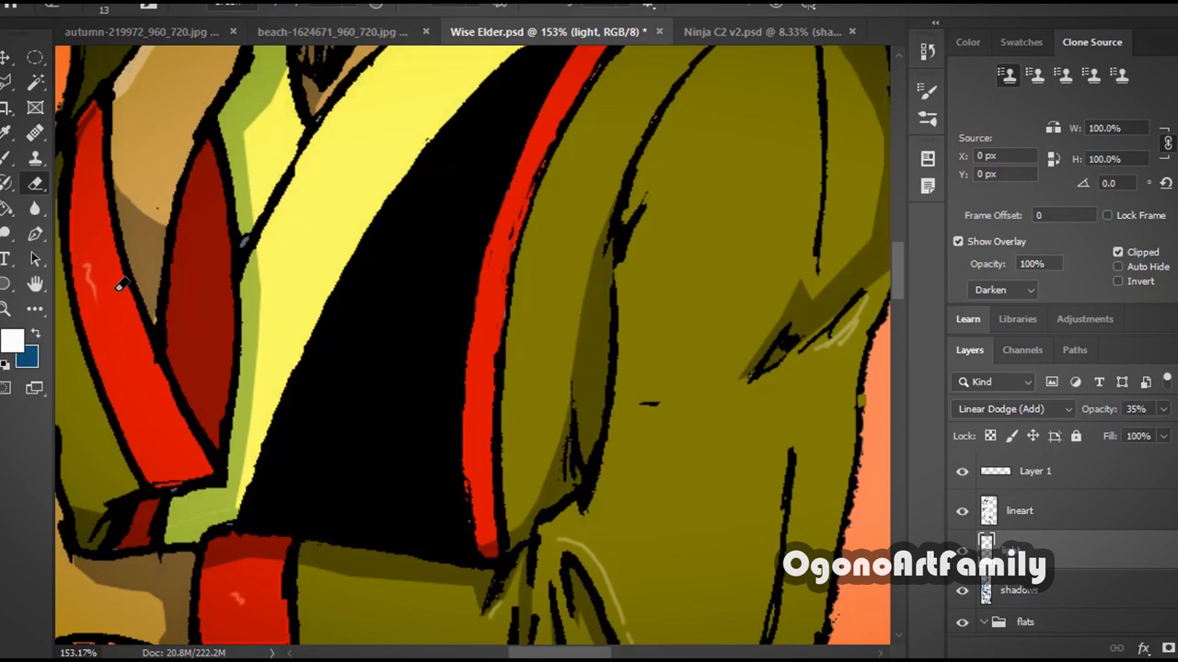
{"action": "scroll", "coordinate": [120, 286], "scroll_direction": "down", "scroll_amount": 6}
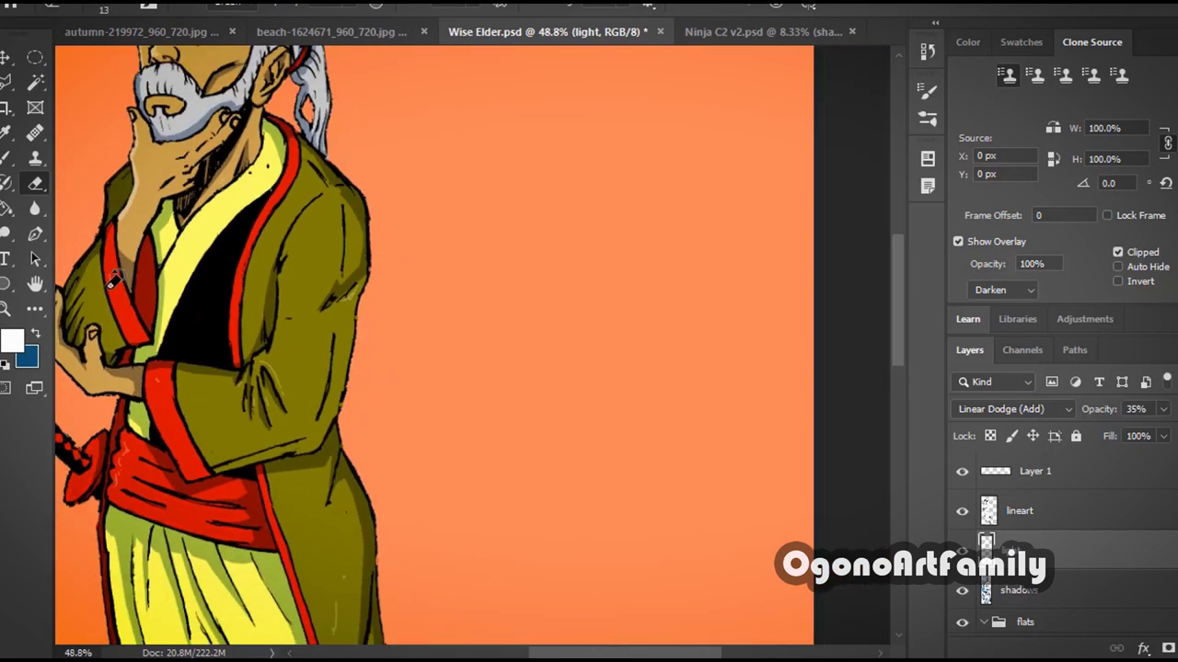
- Try brushing another white highlight stroke onto the lower part of the green coat
{"action": "scroll", "coordinate": [167, 297], "scroll_direction": "up", "scroll_amount": 2}
{"action": "scroll", "coordinate": [166, 297], "scroll_direction": "up", "scroll_amount": 3}
{"action": "scroll", "coordinate": [184, 276], "scroll_direction": "down", "scroll_amount": 3}
{"action": "scroll", "coordinate": [199, 255], "scroll_direction": "up", "scroll_amount": 1}
{"action": "scroll", "coordinate": [199, 255], "scroll_direction": "down", "scroll_amount": 2}
{"action": "key", "text": "b"}
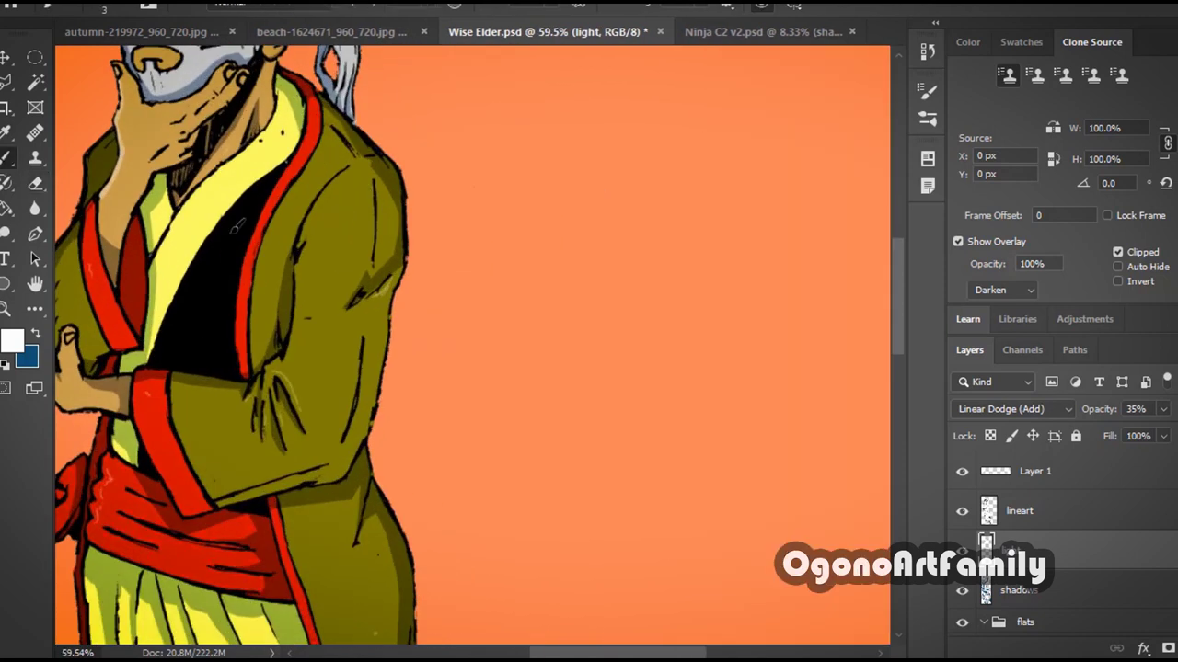
{"action": "scroll", "coordinate": [386, 289], "scroll_direction": "up", "scroll_amount": 5}
{"action": "left_click_drag", "start_coordinate": [408, 245], "coordinate": [354, 308]}
{"action": "scroll", "coordinate": [336, 344], "scroll_direction": "down", "scroll_amount": 3}
{"action": "scroll", "coordinate": [336, 344], "scroll_direction": "down", "scroll_amount": 3}
{"action": "scroll", "coordinate": [347, 369], "scroll_direction": "up", "scroll_amount": 5}
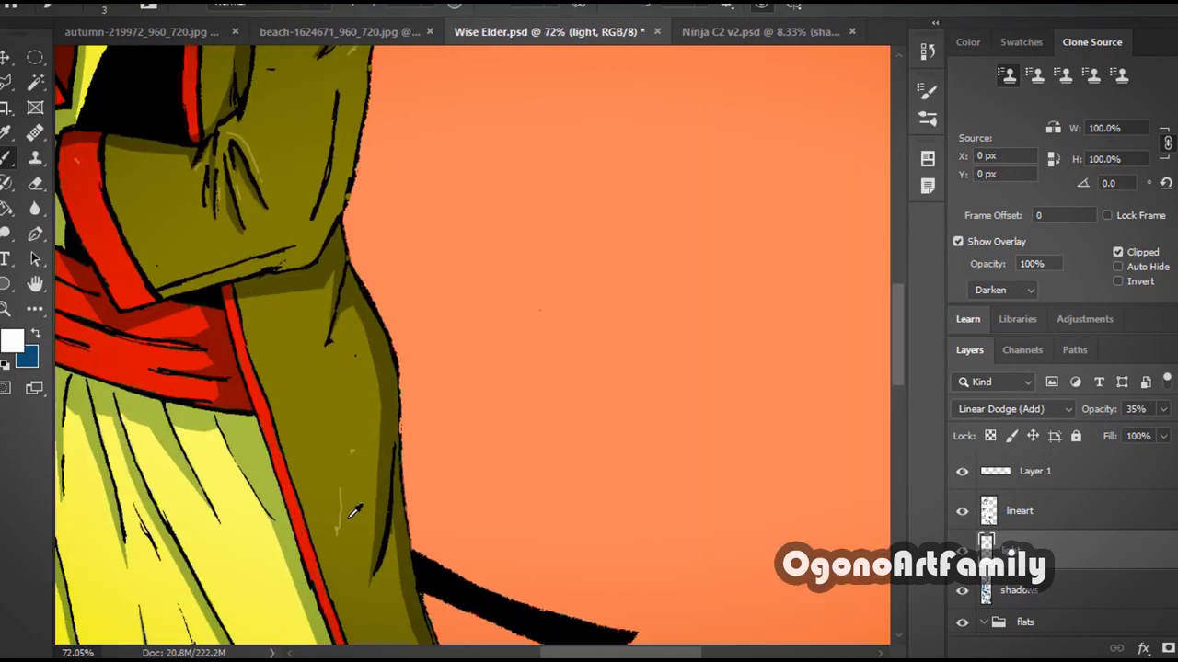
{"action": "left_click_drag", "start_coordinate": [361, 394], "coordinate": [348, 328]}
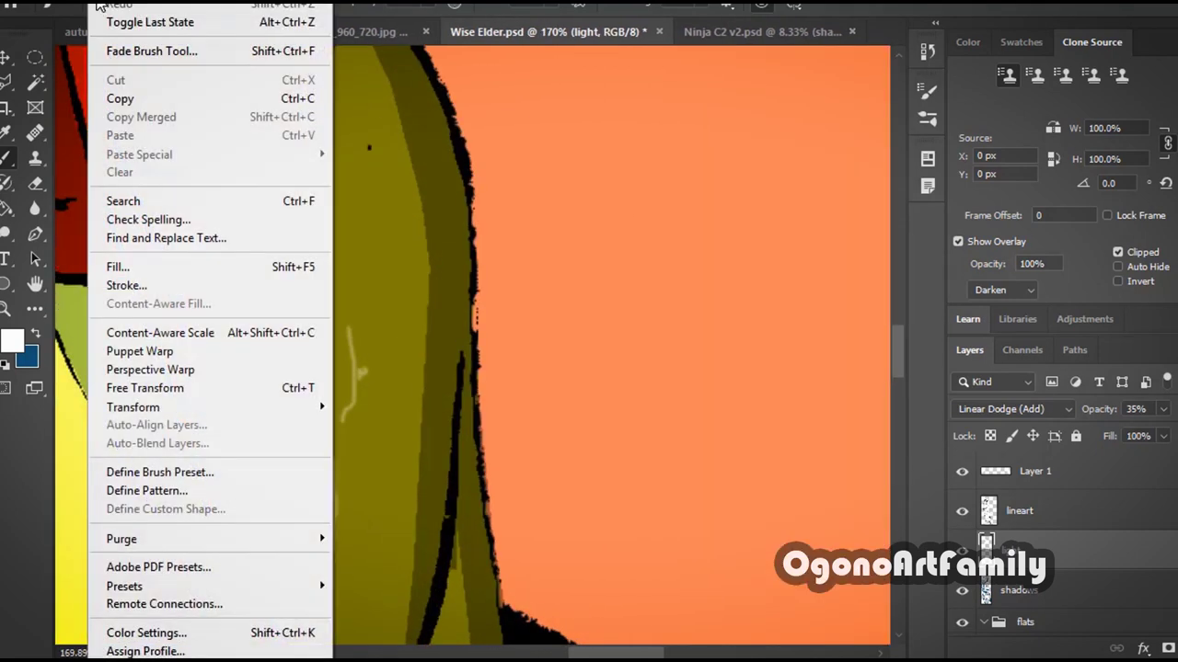
{"action": "key", "text": "ctrl+z"}
- Examine the highlights on the coat, sash, cuff and sword hilt, and the overall look of the full figure
{"action": "scroll", "coordinate": [353, 340], "scroll_direction": "down", "scroll_amount": 4}
{"action": "scroll", "coordinate": [352, 340], "scroll_direction": "down", "scroll_amount": 2}
{"action": "scroll", "coordinate": [92, 189], "scroll_direction": "up", "scroll_amount": 6}
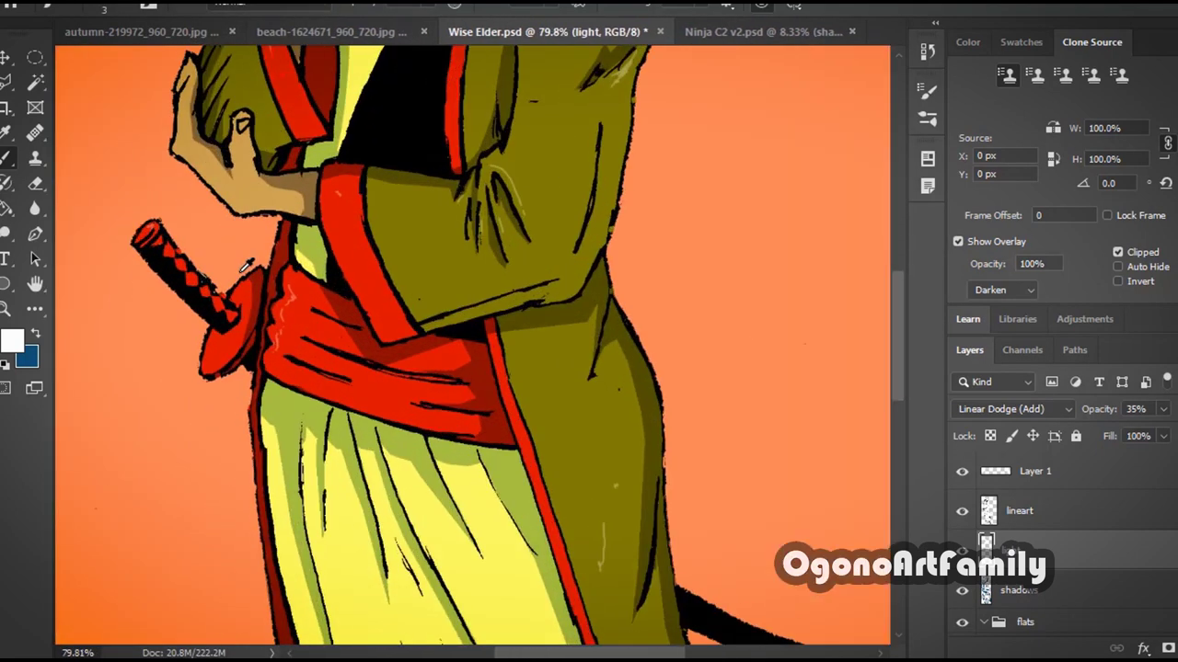
{"action": "scroll", "coordinate": [110, 195], "scroll_direction": "down", "scroll_amount": 2}
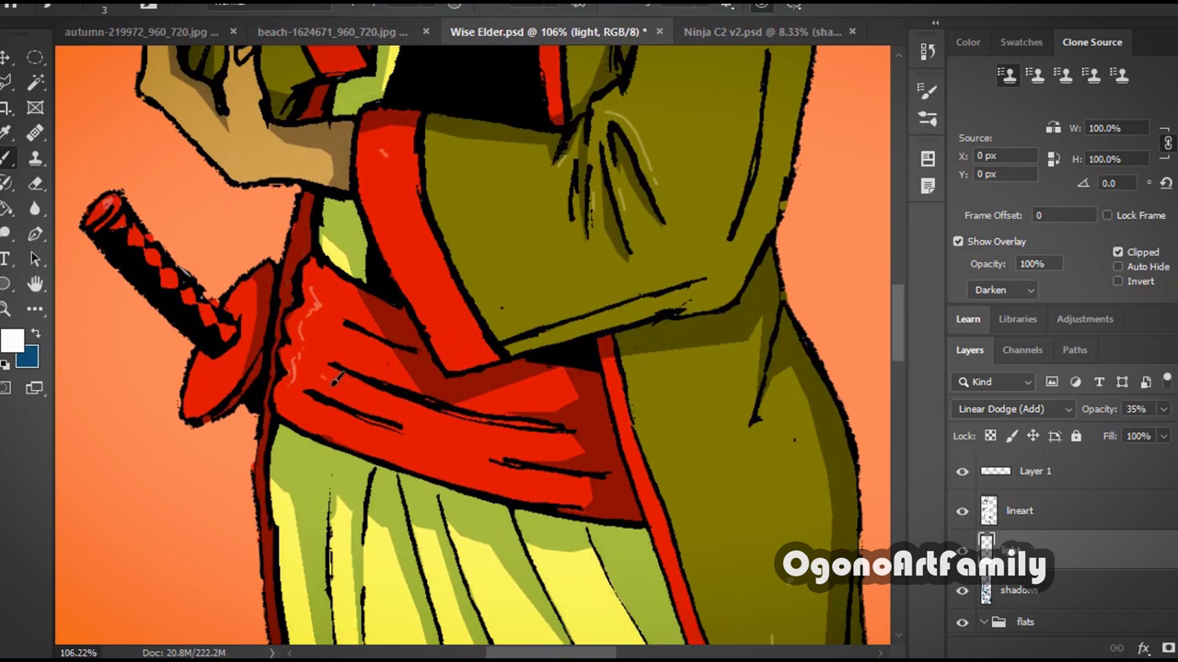
{"action": "scroll", "coordinate": [423, 396], "scroll_direction": "down", "scroll_amount": 1}
{"action": "scroll", "coordinate": [395, 304], "scroll_direction": "up", "scroll_amount": 3}
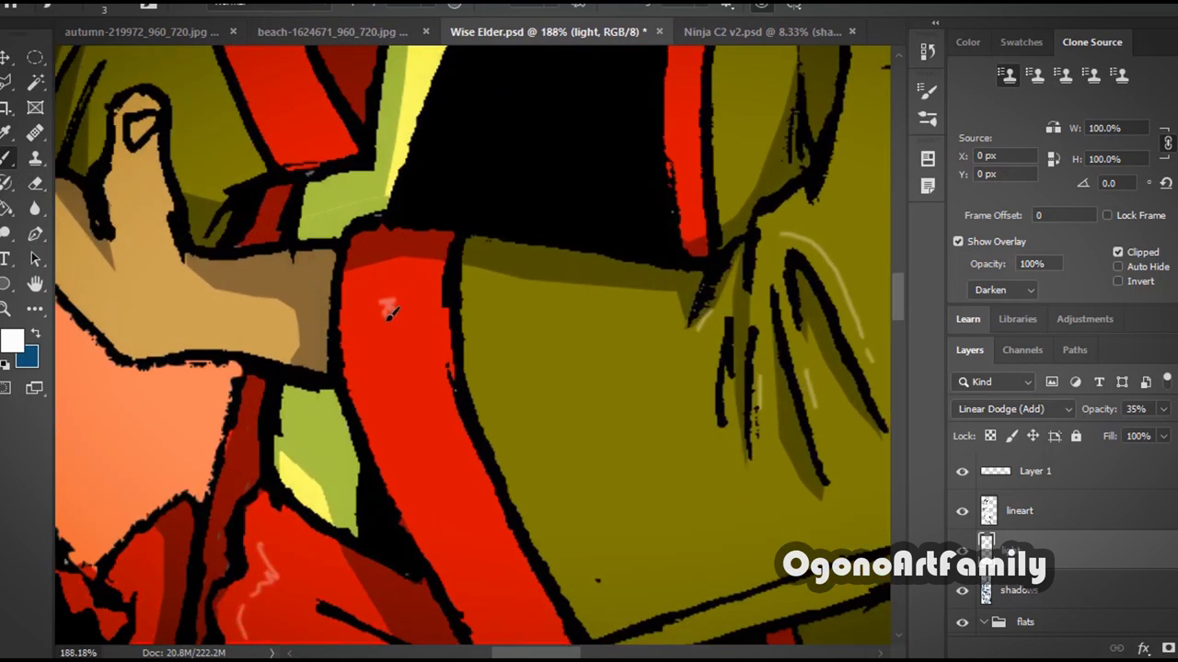
{"action": "scroll", "coordinate": [460, 378], "scroll_direction": "down", "scroll_amount": 4}
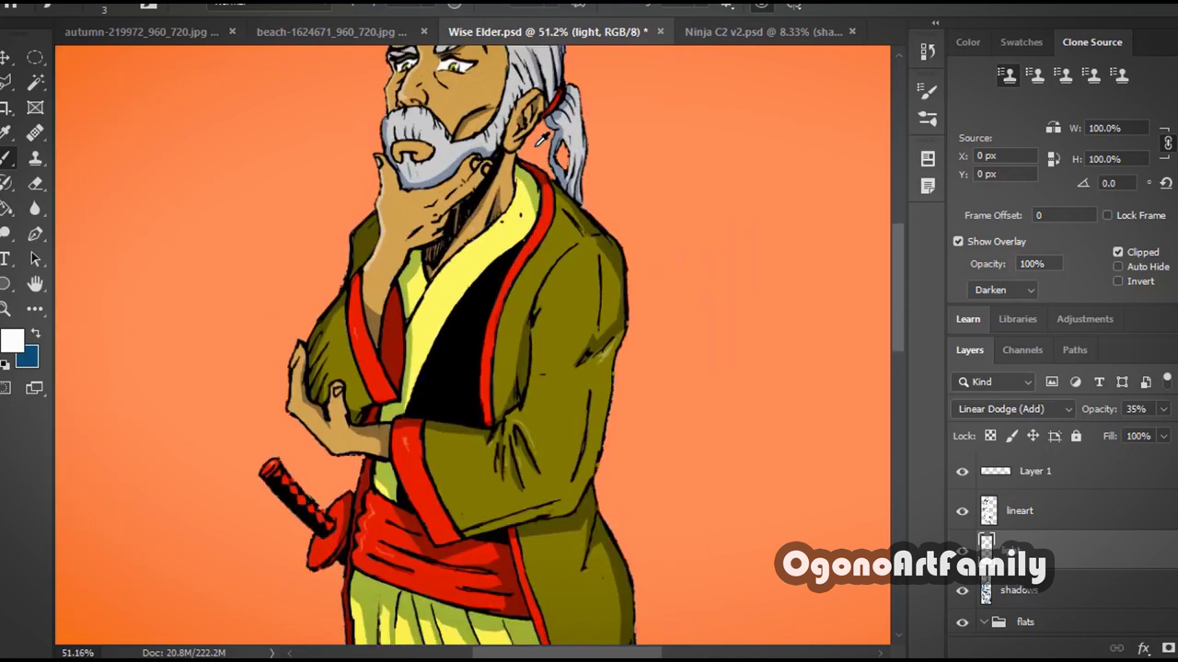
{"action": "scroll", "coordinate": [517, 184], "scroll_direction": "up", "scroll_amount": 3}
{"action": "scroll", "coordinate": [506, 329], "scroll_direction": "down", "scroll_amount": 5}
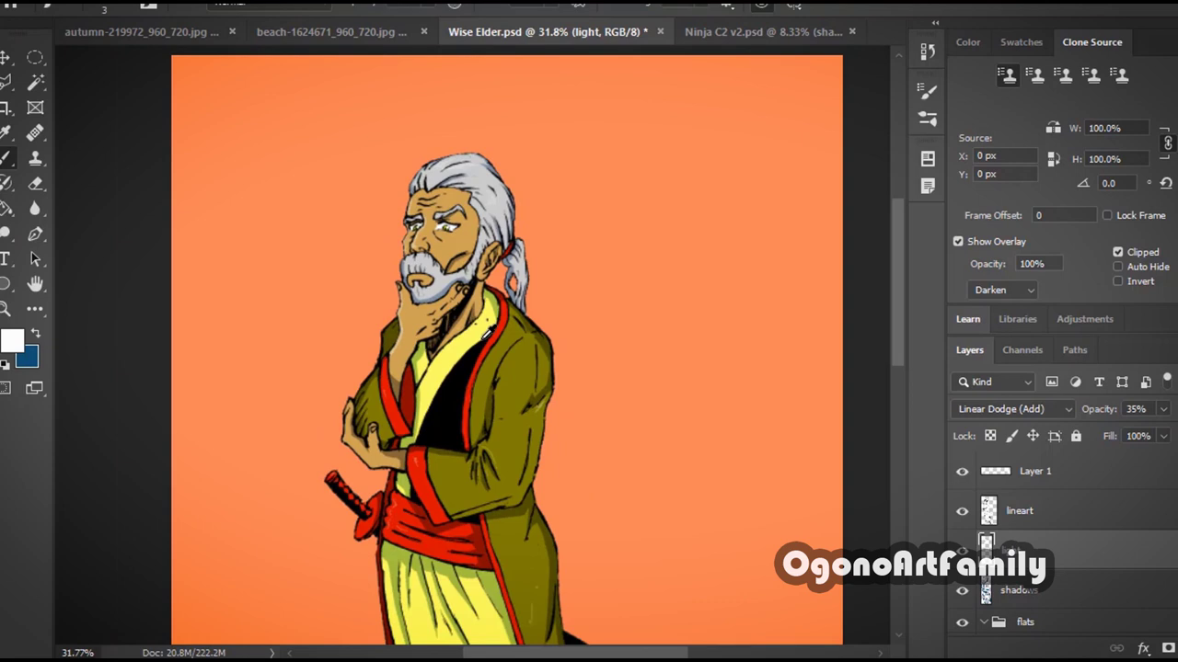
{"action": "scroll", "coordinate": [479, 333], "scroll_direction": "down", "scroll_amount": 3}
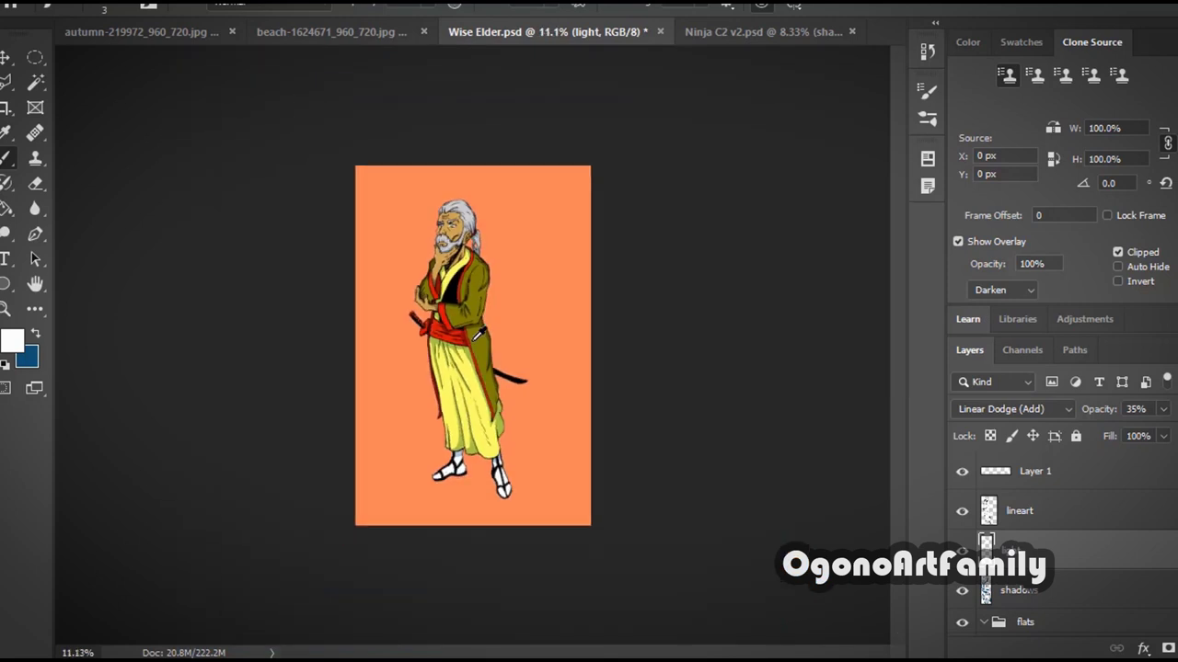
{"action": "scroll", "coordinate": [474, 322], "scroll_direction": "up", "scroll_amount": 2}
{"action": "scroll", "coordinate": [466, 297], "scroll_direction": "up", "scroll_amount": 2}
{"action": "scroll", "coordinate": [552, 341], "scroll_direction": "down", "scroll_amount": 3}
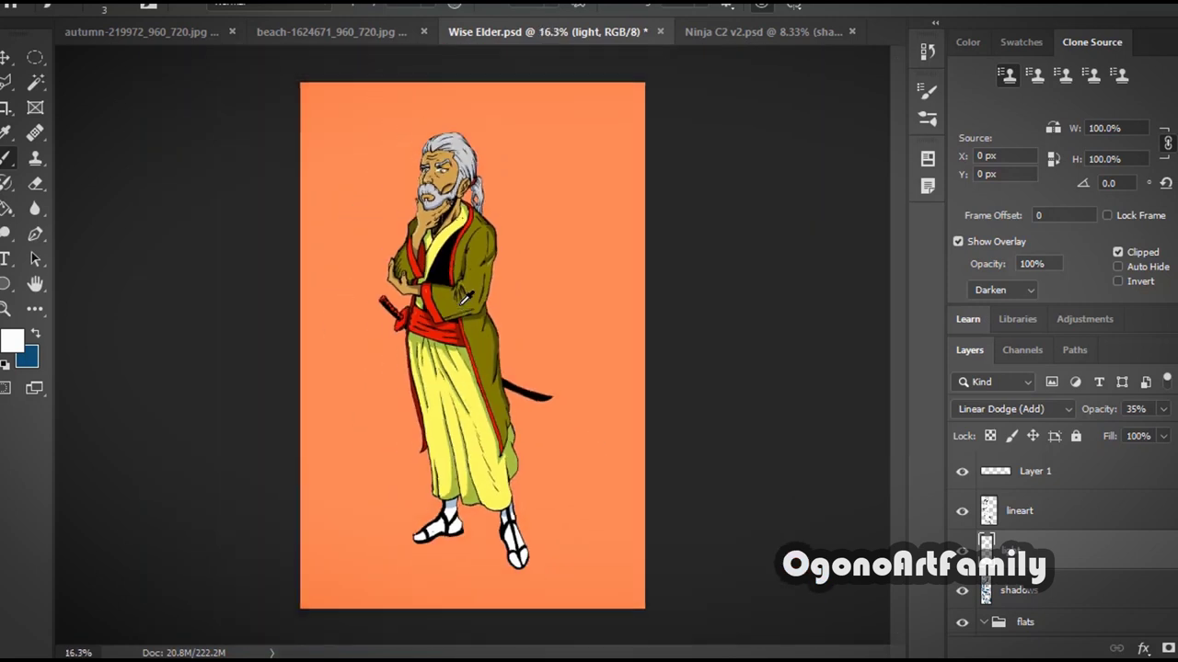
- Duplicate the tone layer under the name "blue tone copy" within Wise Elder.psd
{"action": "scroll", "coordinate": [1051, 565], "scroll_direction": "down", "scroll_amount": 3}
{"action": "scroll", "coordinate": [1051, 565], "scroll_direction": "up", "scroll_amount": 1}
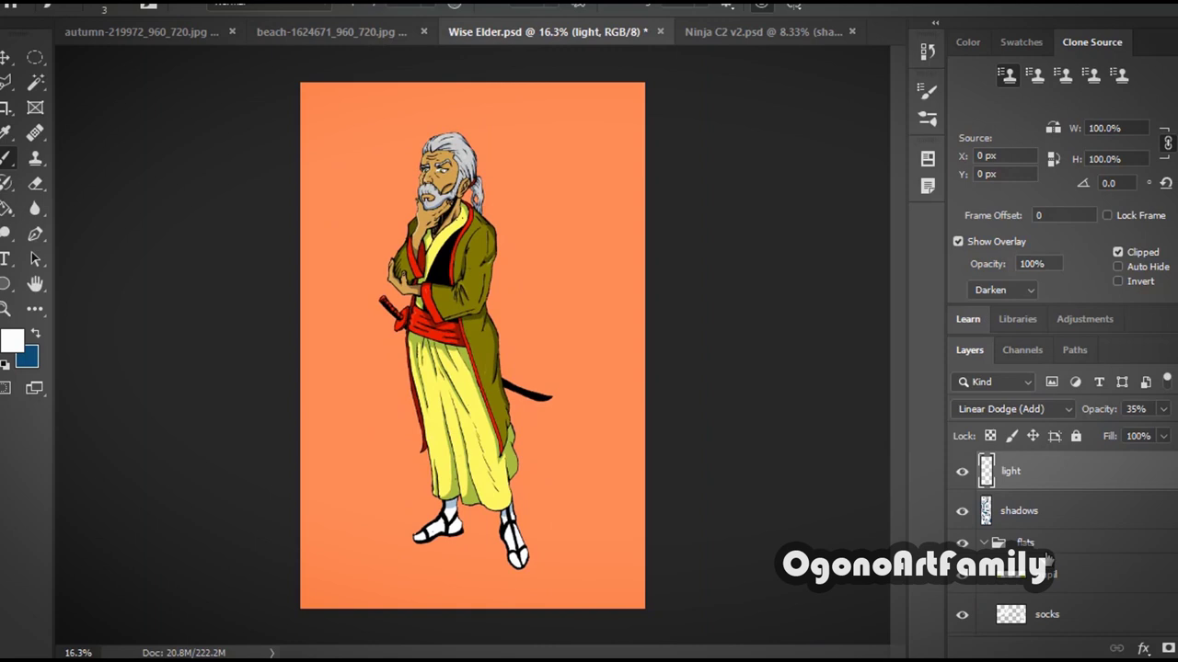
{"action": "scroll", "coordinate": [1047, 563], "scroll_direction": "down", "scroll_amount": 5}
{"action": "right_click", "coordinate": [1043, 575]}
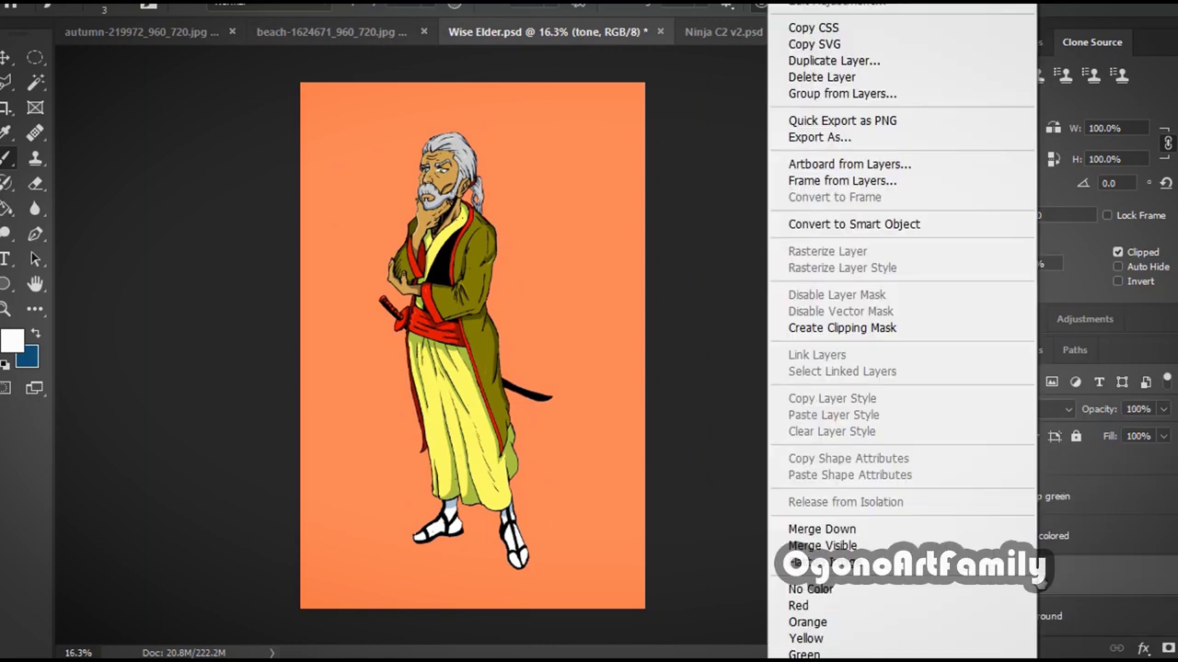
{"action": "left_click", "coordinate": [833, 60]}
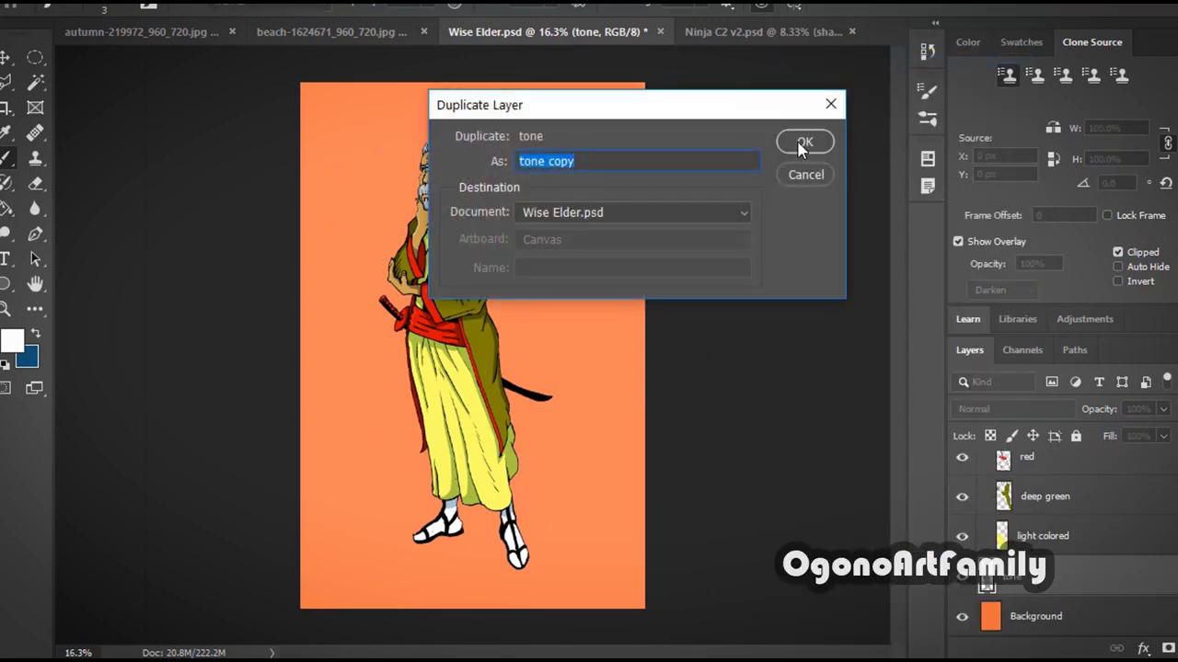
{"action": "left_click", "coordinate": [520, 161]}
{"action": "type", "text": "blue"}
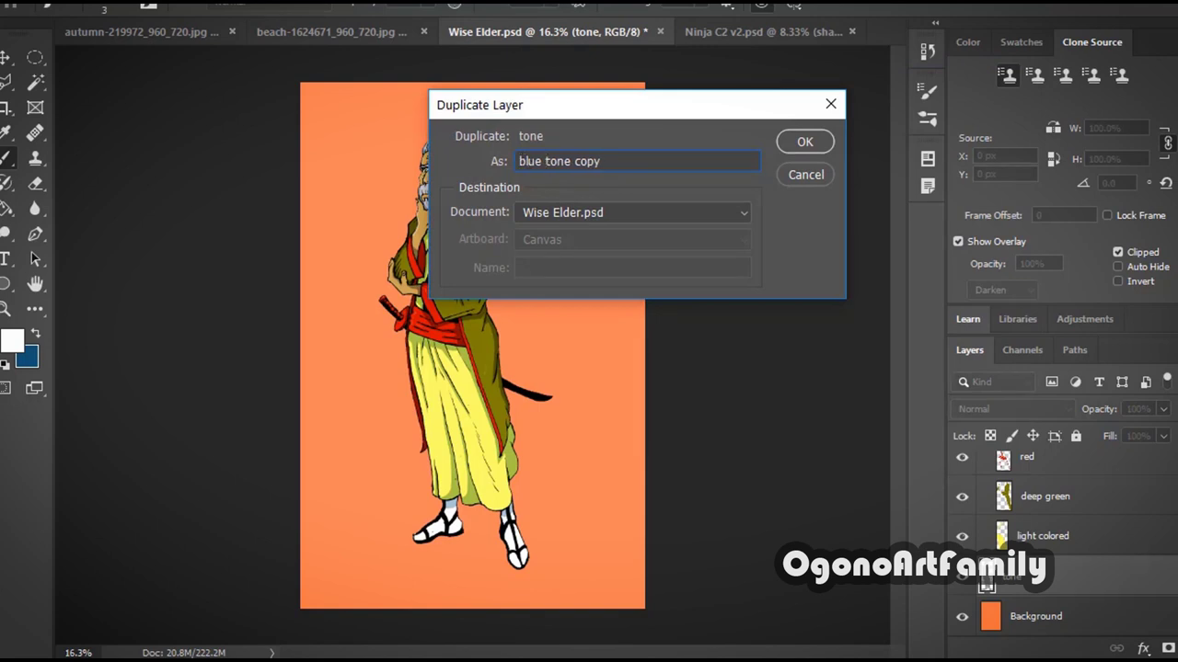
{"action": "left_click", "coordinate": [801, 143]}
- Collapse the flats group and fill the figure silhouette on the blue tone copy layer with the dark blue swatch color
{"action": "scroll", "coordinate": [1086, 534], "scroll_direction": "up", "scroll_amount": 5}
{"action": "left_click", "coordinate": [963, 589]}
{"action": "scroll", "coordinate": [993, 594], "scroll_direction": "down", "scroll_amount": 2}
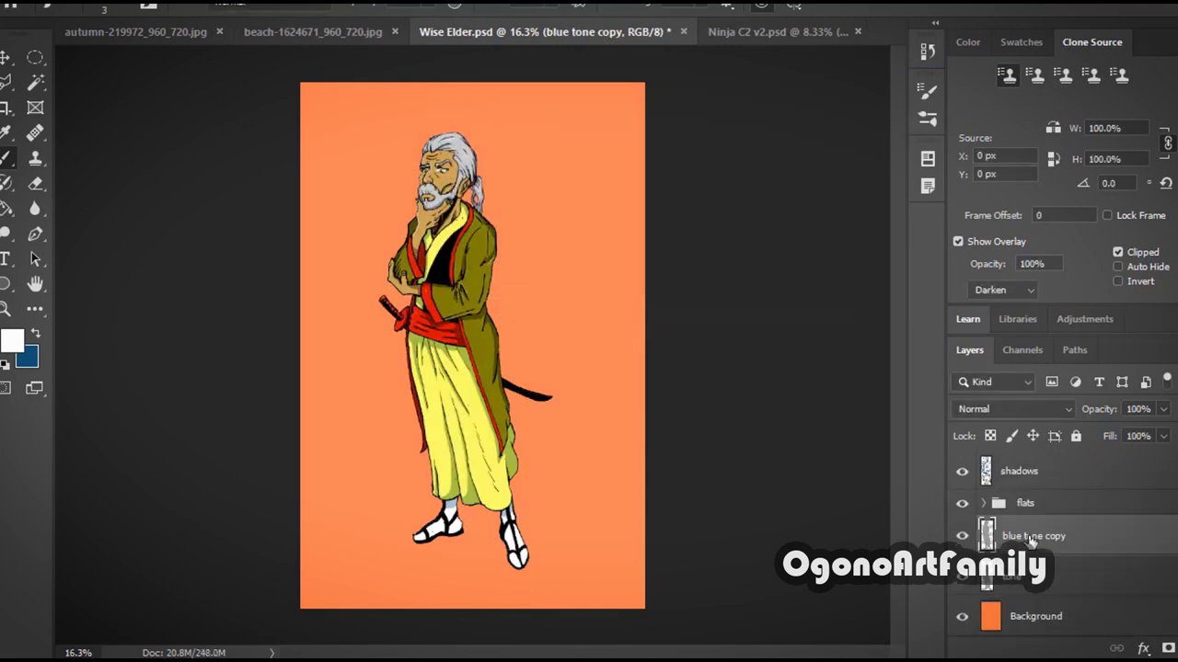
{"action": "left_click", "coordinate": [37, 333]}
{"action": "left_click", "coordinate": [6, 209]}
{"action": "left_click", "coordinate": [458, 391]}
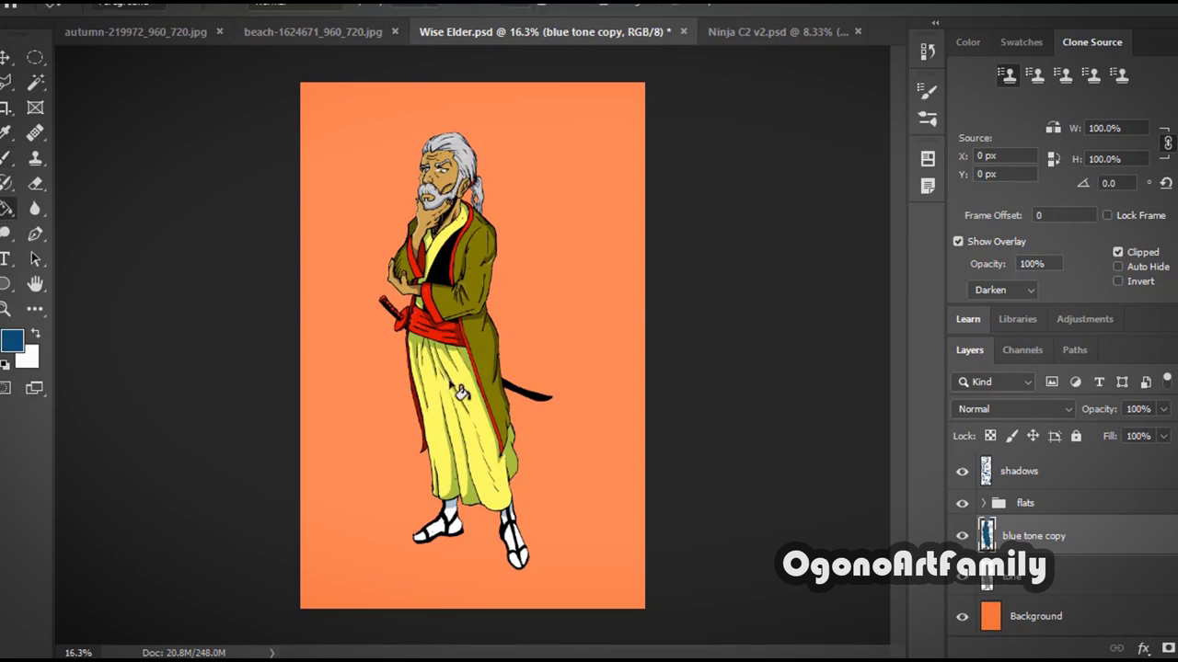
- Move the blue tone copy layer to the top of the layer stack and lower its opacity to 15%
{"action": "left_click_drag", "start_coordinate": [1086, 547], "coordinate": [1070, 474]}
{"action": "left_click", "coordinate": [1163, 408]}
{"action": "left_click_drag", "start_coordinate": [1167, 433], "coordinate": [1104, 447]}
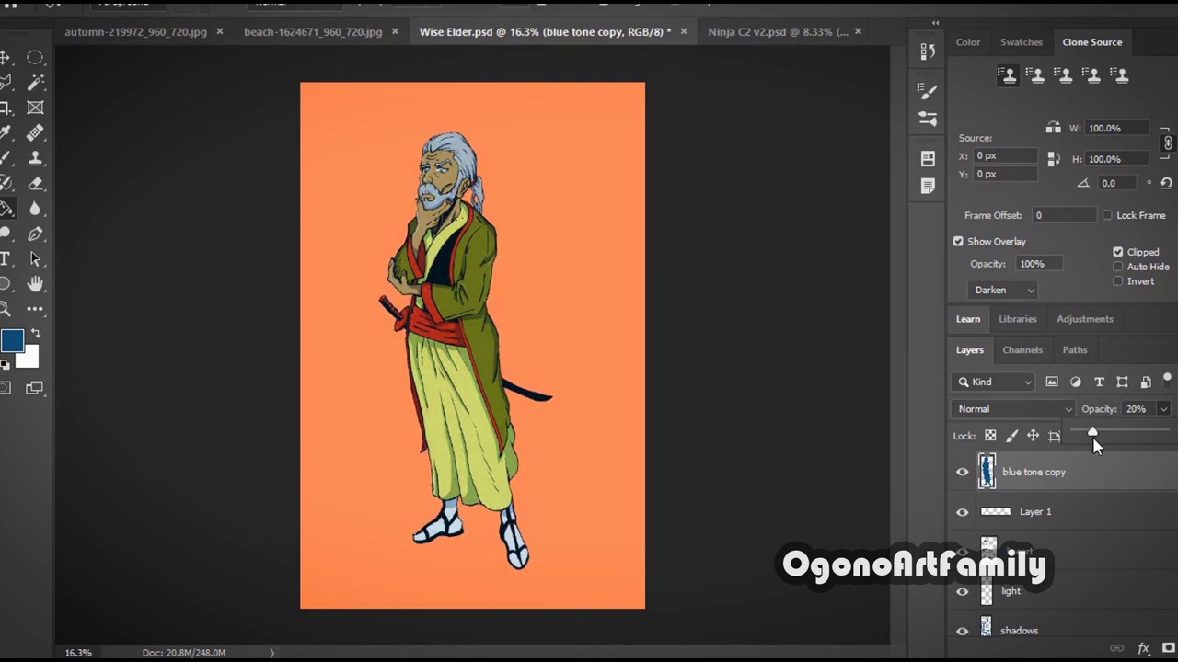
{"action": "left_click_drag", "start_coordinate": [1096, 447], "coordinate": [1093, 448]}
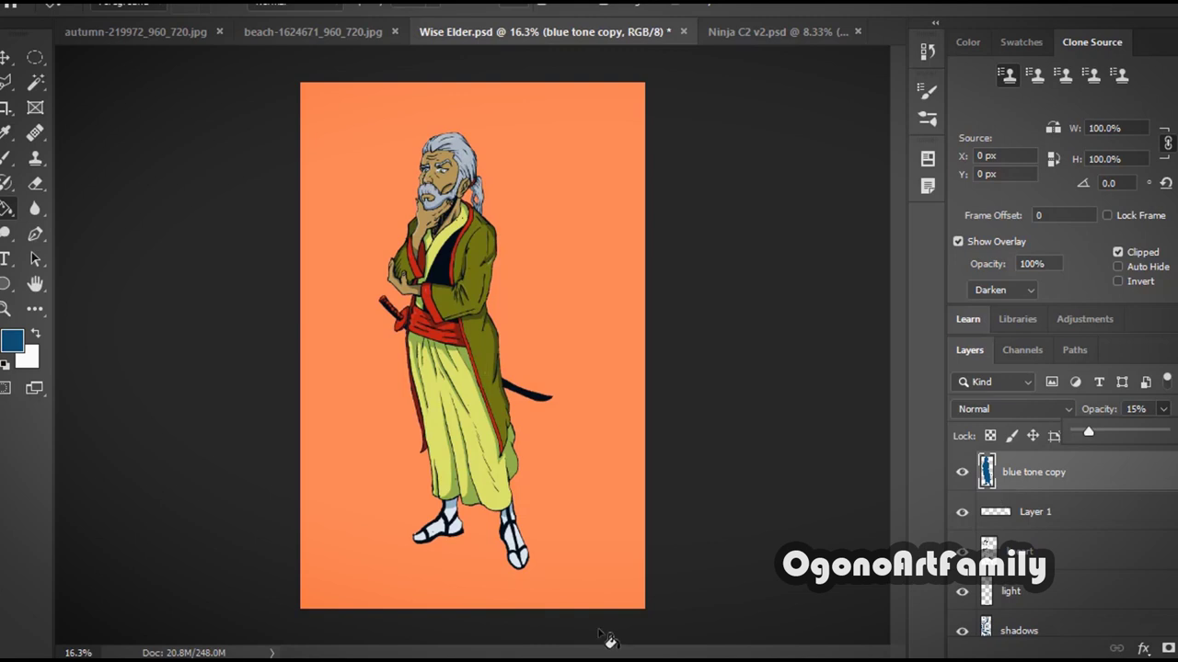
- Examine how the blue tint affects the colors across the whole figure and in close-up
{"action": "scroll", "coordinate": [1042, 544], "scroll_direction": "down", "scroll_amount": 3}
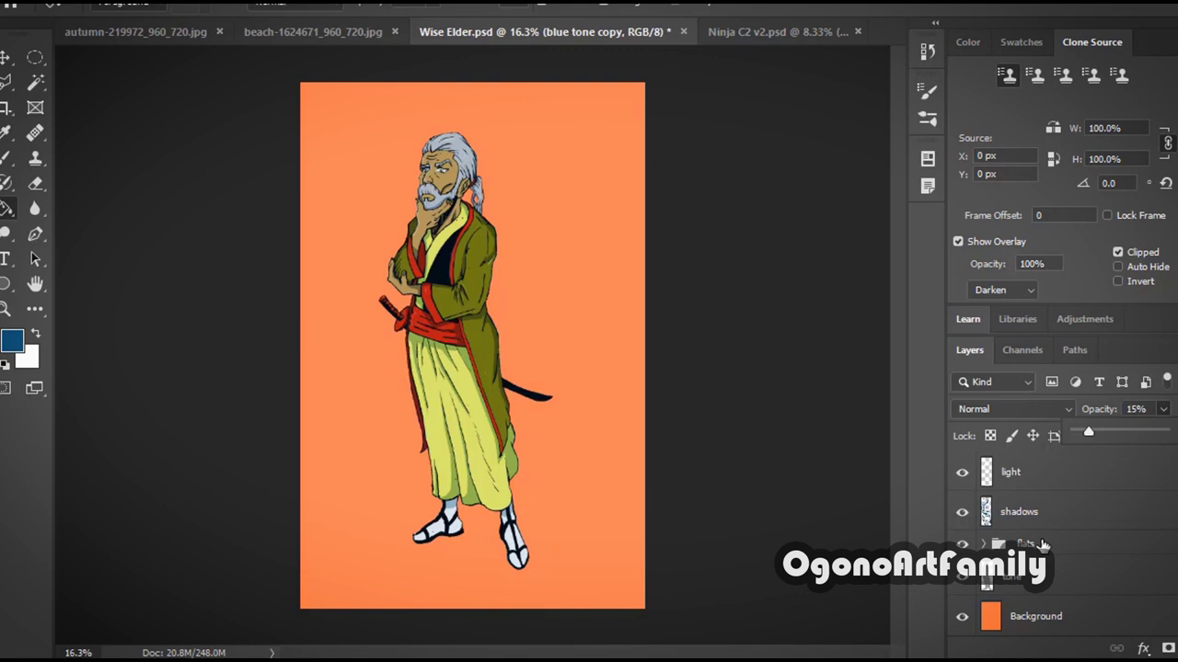
{"action": "scroll", "coordinate": [552, 362], "scroll_direction": "up", "scroll_amount": 6}
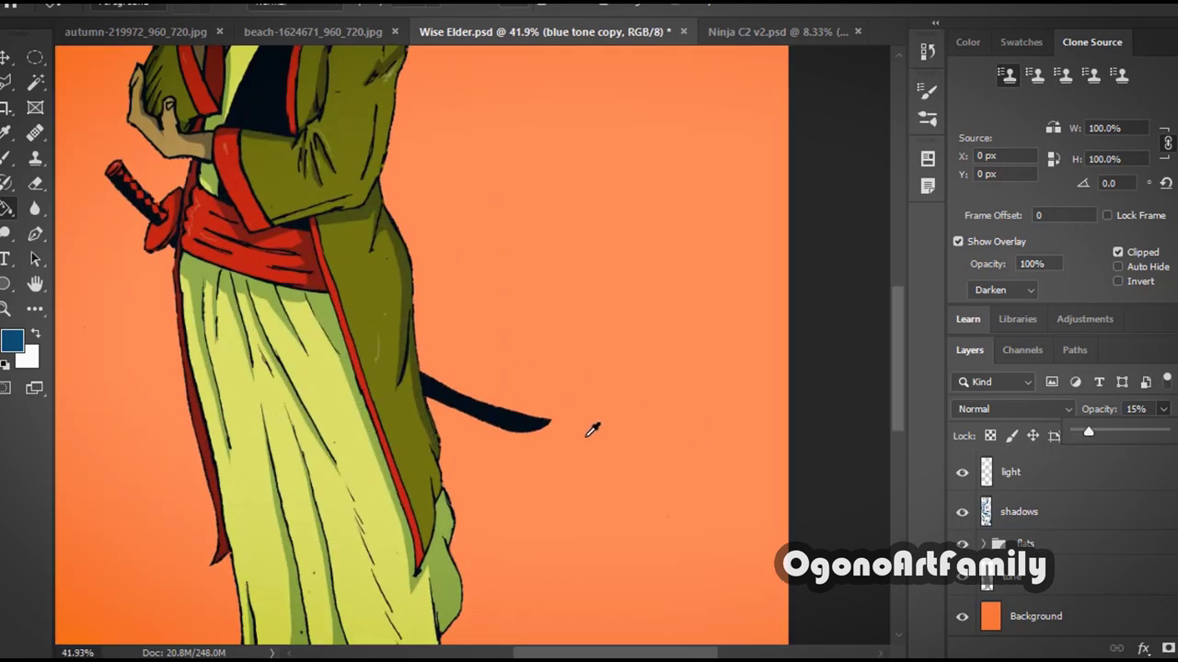
{"action": "scroll", "coordinate": [460, 368], "scroll_direction": "down", "scroll_amount": 3}
{"action": "scroll", "coordinate": [353, 276], "scroll_direction": "up", "scroll_amount": 1}
{"action": "scroll", "coordinate": [359, 267], "scroll_direction": "down", "scroll_amount": 4}
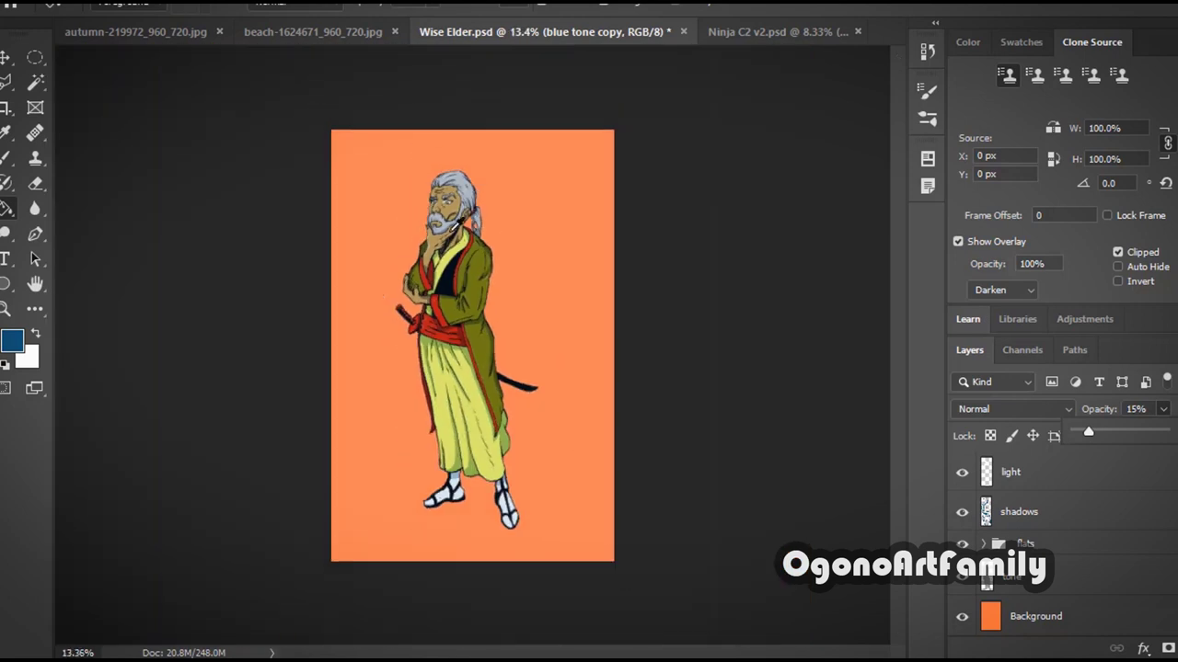
{"action": "scroll", "coordinate": [405, 221], "scroll_direction": "up", "scroll_amount": 5}
{"action": "scroll", "coordinate": [425, 198], "scroll_direction": "down", "scroll_amount": 2}
{"action": "scroll", "coordinate": [552, 414], "scroll_direction": "up", "scroll_amount": 5}
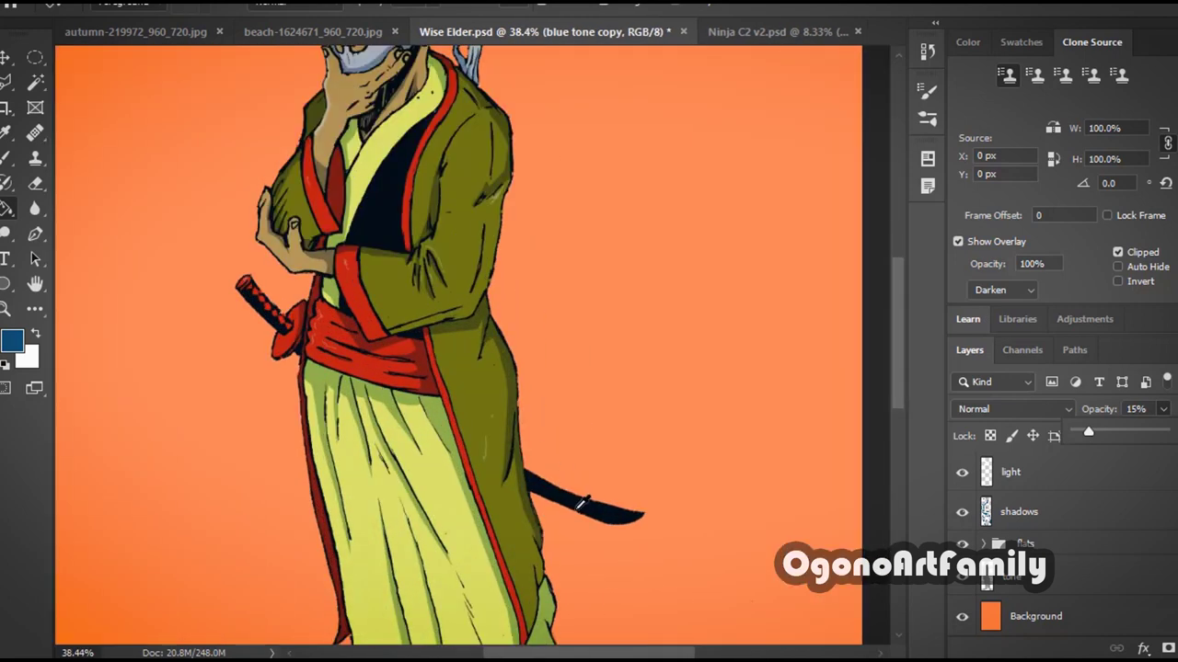
{"action": "scroll", "coordinate": [612, 508], "scroll_direction": "down", "scroll_amount": 7}
{"action": "scroll", "coordinate": [598, 478], "scroll_direction": "down", "scroll_amount": 1}
{"action": "scroll", "coordinate": [570, 442], "scroll_direction": "up", "scroll_amount": 4}
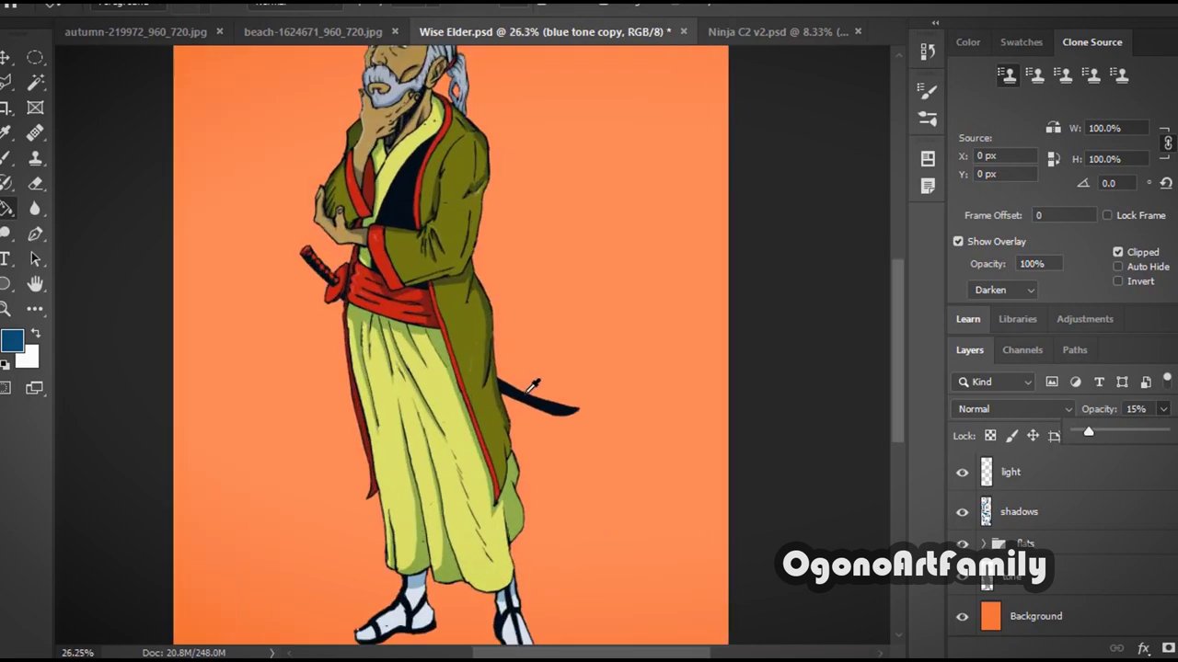
- Brush a white highlight onto the sword's dark scabbard behind the coat, working on the light layer
{"action": "key", "text": "b"}
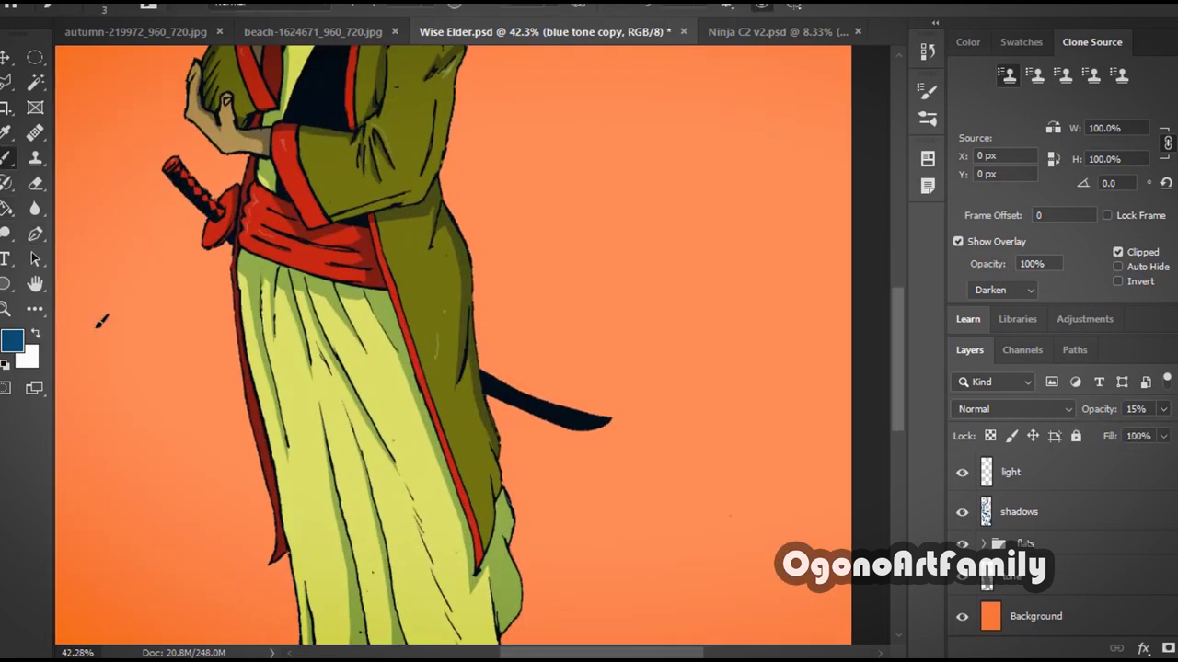
{"action": "left_click", "coordinate": [36, 333]}
{"action": "scroll", "coordinate": [478, 368], "scroll_direction": "up", "scroll_amount": 5}
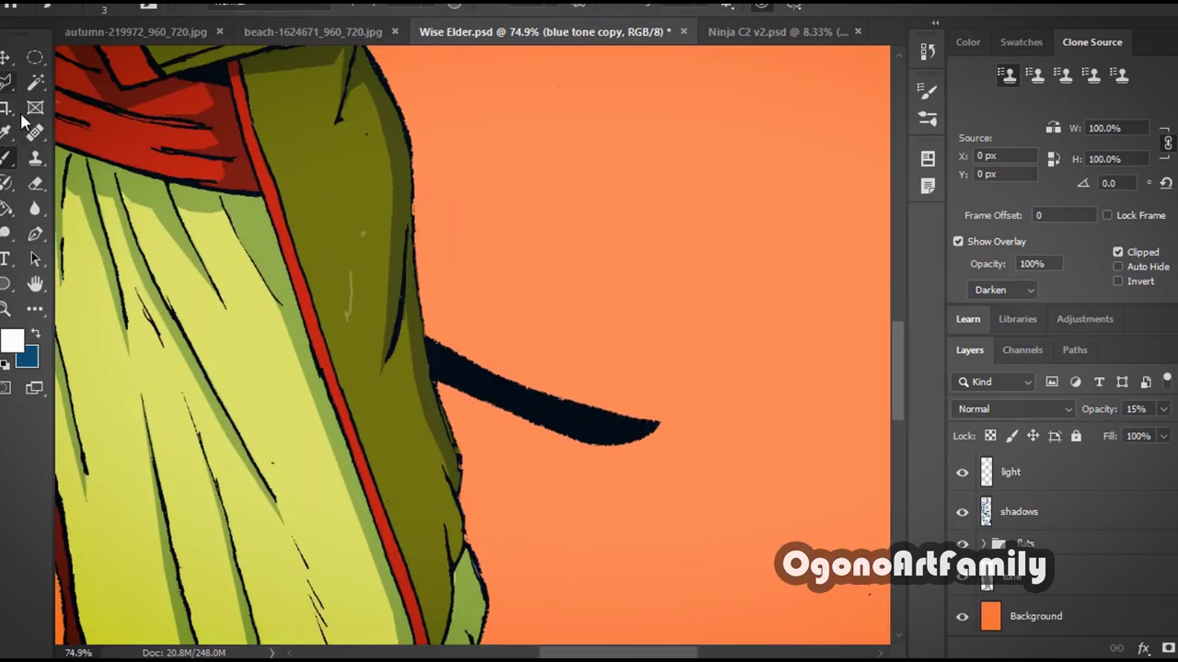
{"action": "left_click", "coordinate": [1059, 483]}
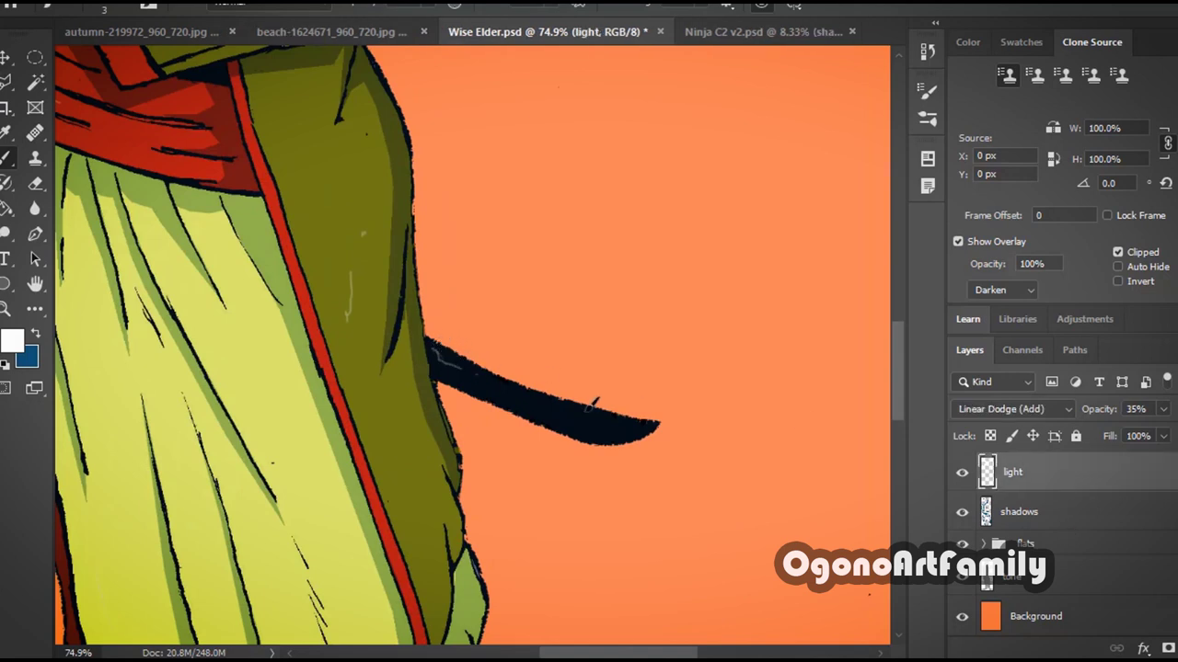
- Compare the full figure with the light layer hidden and shown
{"action": "scroll", "coordinate": [594, 405], "scroll_direction": "down", "scroll_amount": 6}
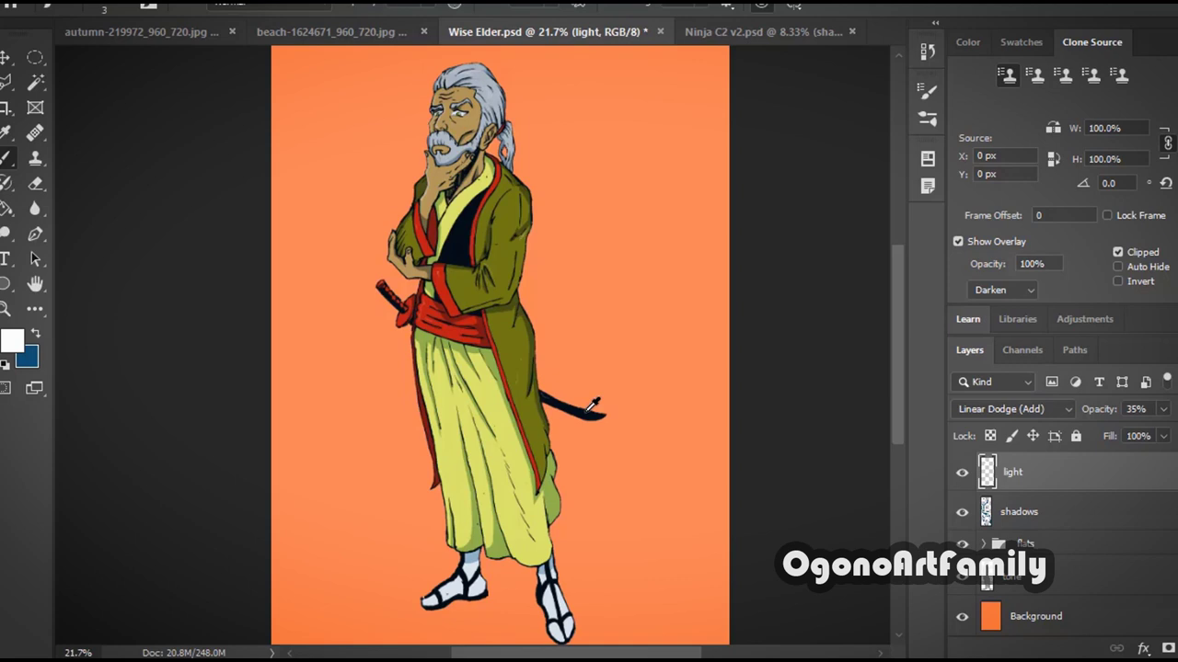
{"action": "scroll", "coordinate": [593, 405], "scroll_direction": "down", "scroll_amount": 2}
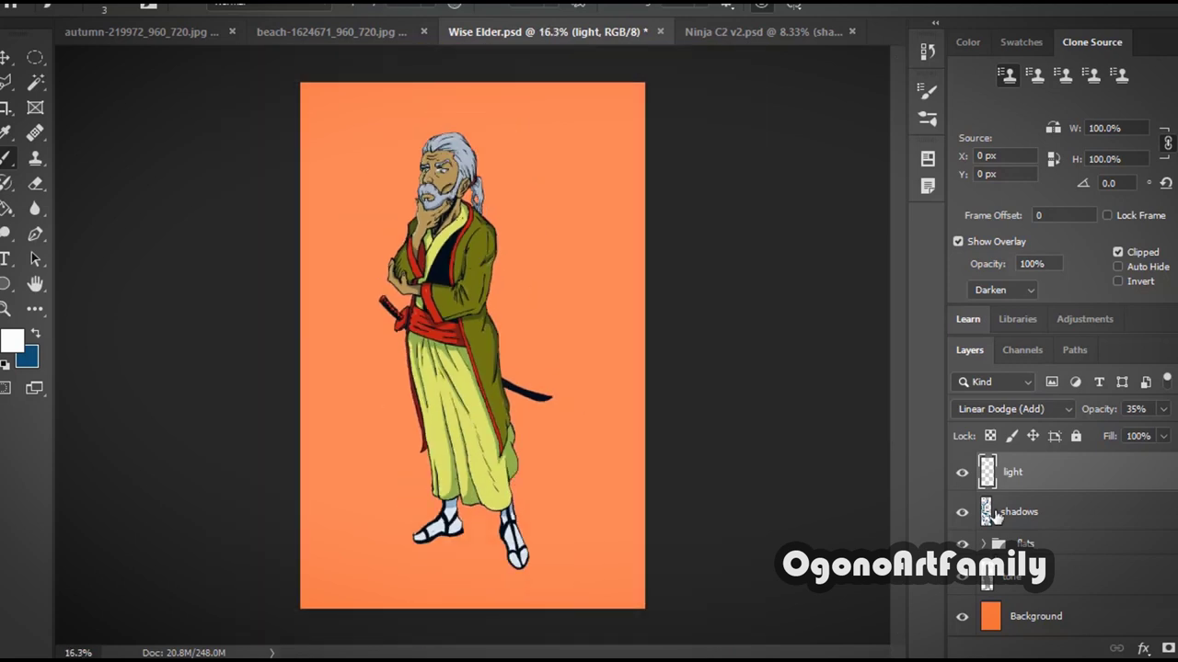
{"action": "left_click", "coordinate": [963, 473]}
{"action": "left_click", "coordinate": [965, 477]}
{"action": "scroll", "coordinate": [495, 315], "scroll_direction": "up", "scroll_amount": 3}
{"action": "scroll", "coordinate": [495, 315], "scroll_direction": "down", "scroll_amount": 3}
{"action": "scroll", "coordinate": [502, 276], "scroll_direction": "up", "scroll_amount": 3}
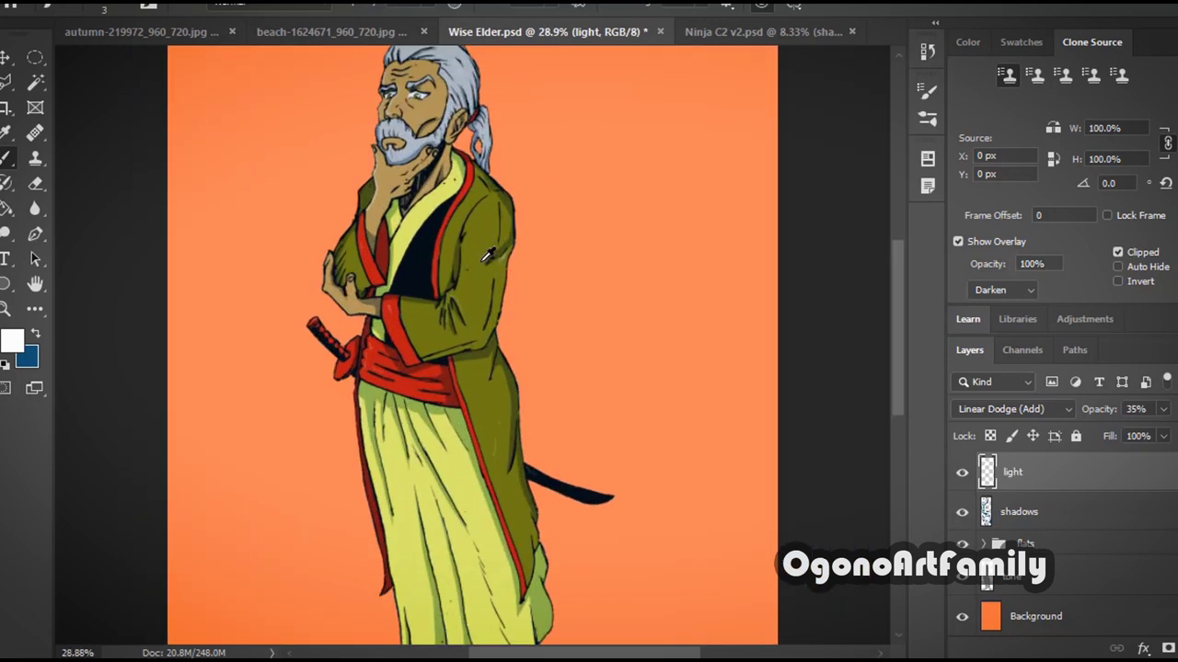
{"action": "scroll", "coordinate": [502, 276], "scroll_direction": "down", "scroll_amount": 3}
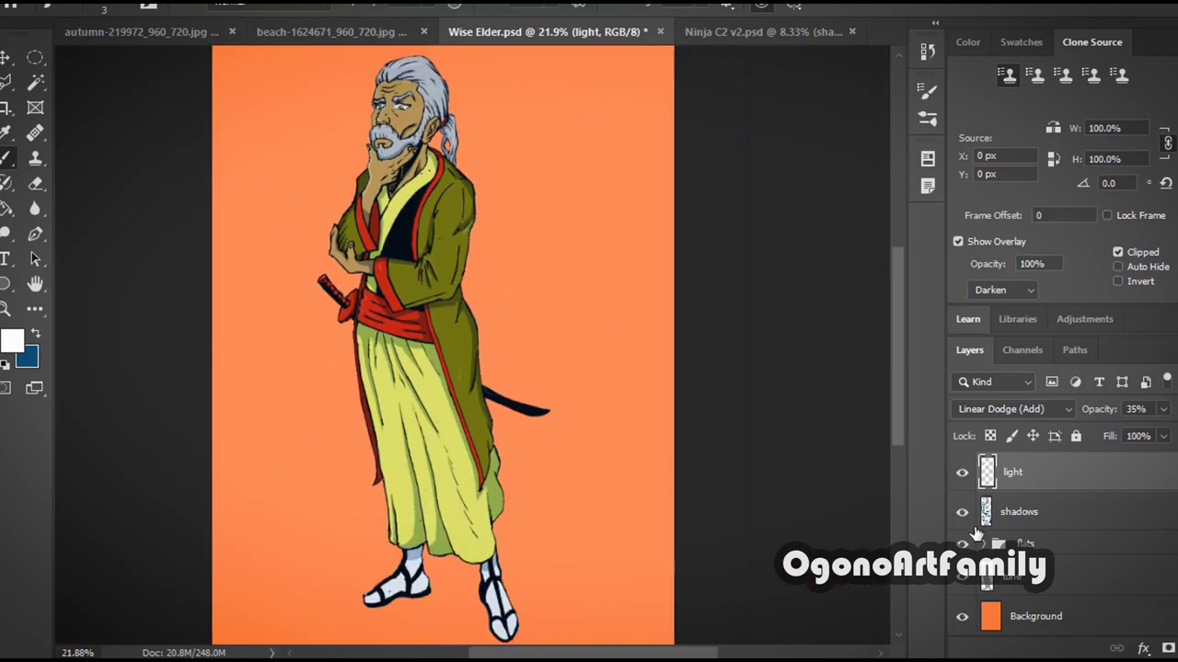
- Move the blue tone copy layer down the stack to sit directly beneath the lineart layer
{"action": "left_click", "coordinate": [1067, 520]}
{"action": "left_click", "coordinate": [1054, 577]}
{"action": "scroll", "coordinate": [1020, 541], "scroll_direction": "up", "scroll_amount": 3}
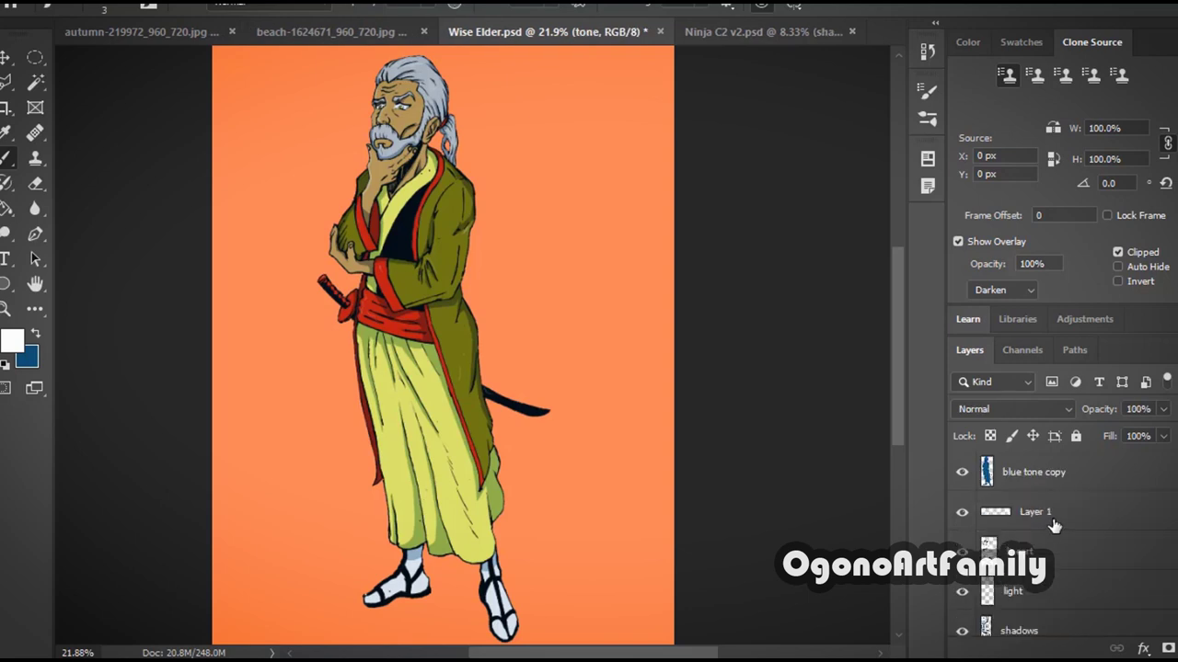
{"action": "left_click_drag", "start_coordinate": [1064, 481], "coordinate": [1060, 563]}
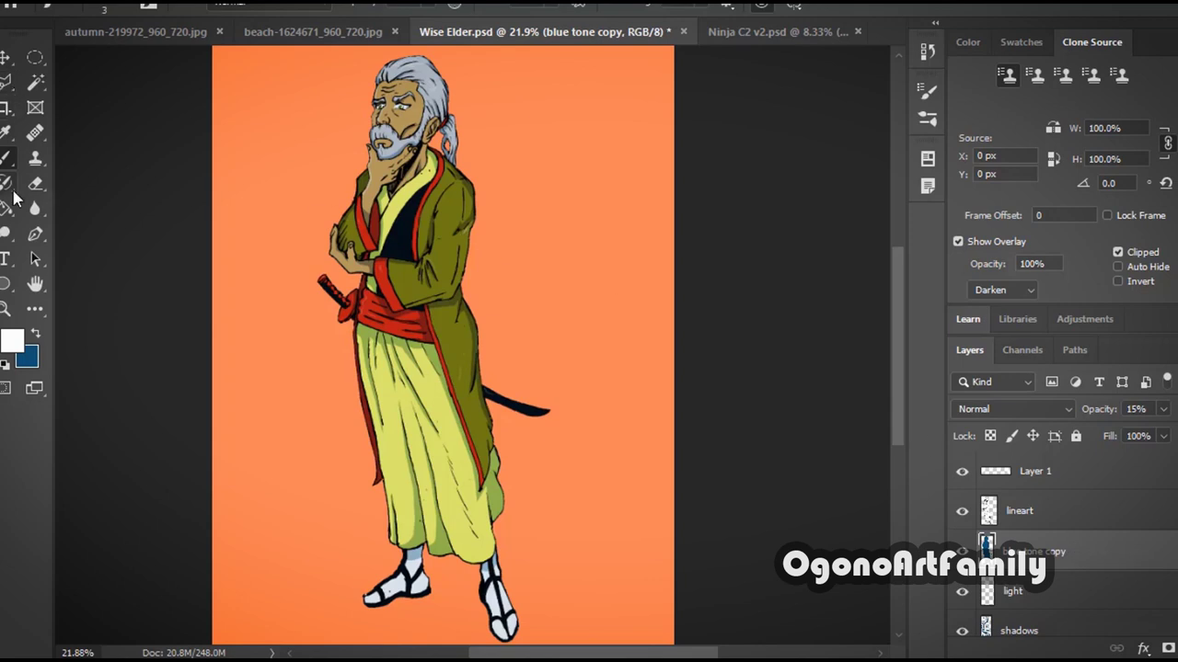
- Select the orange background around the figure with the Magic Wand and invert the selection to isolate the figure
{"action": "left_click", "coordinate": [35, 82]}
{"action": "left_click", "coordinate": [323, 502]}
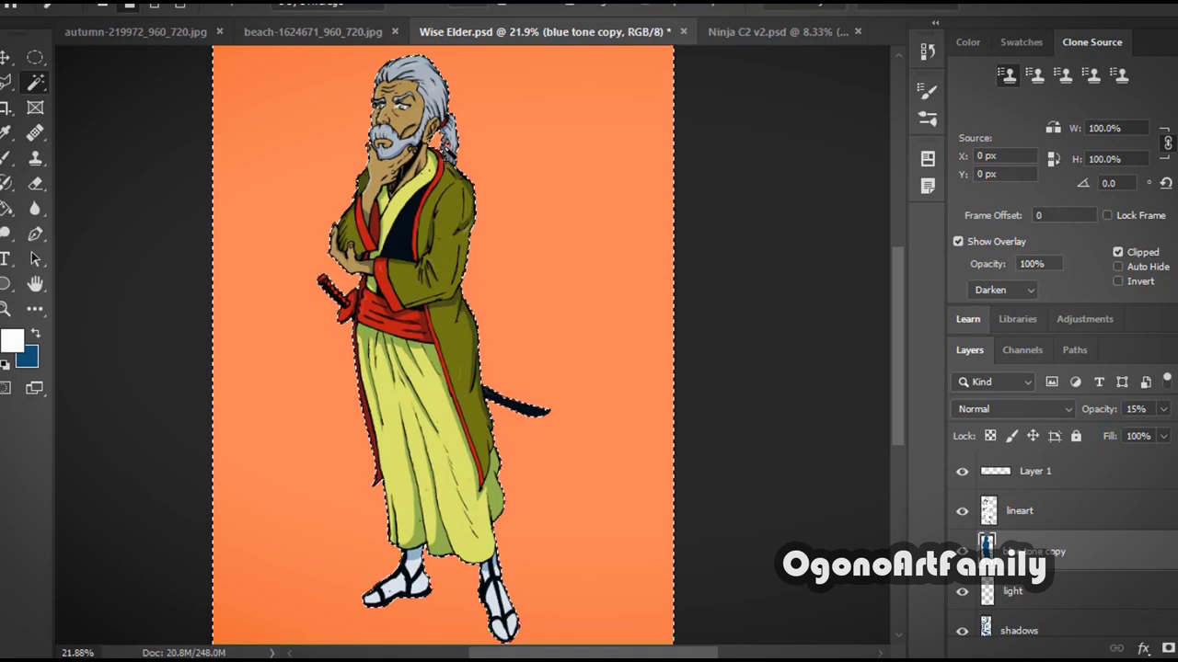
{"action": "left_click", "coordinate": [237, 1]}
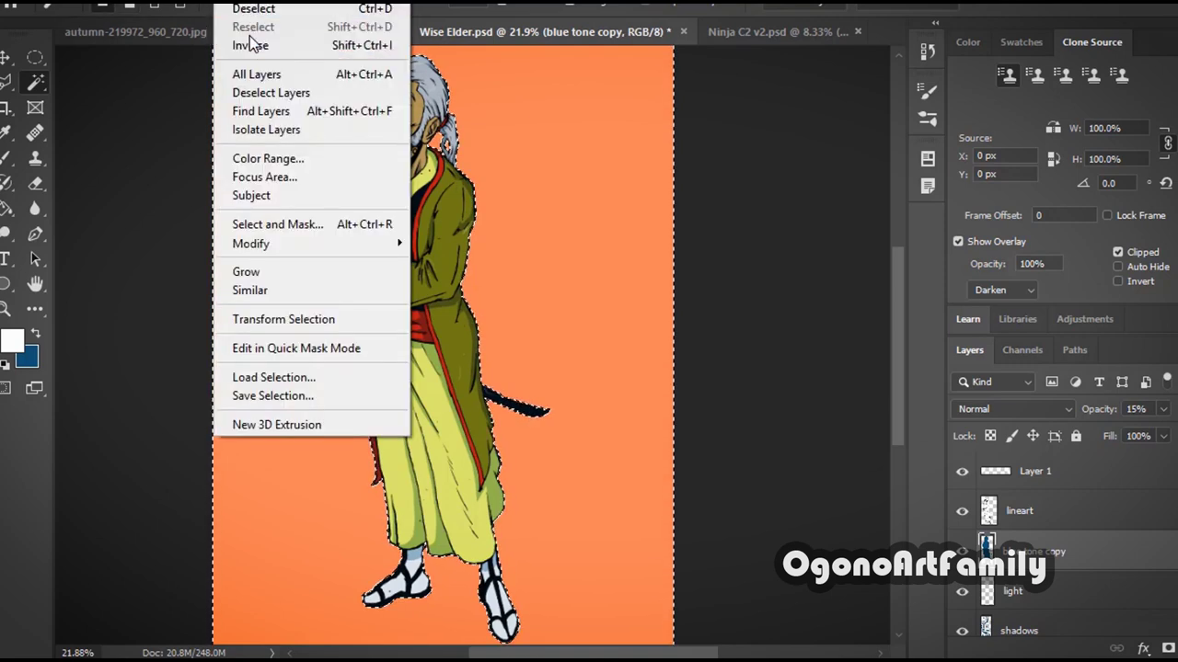
{"action": "left_click", "coordinate": [250, 44]}
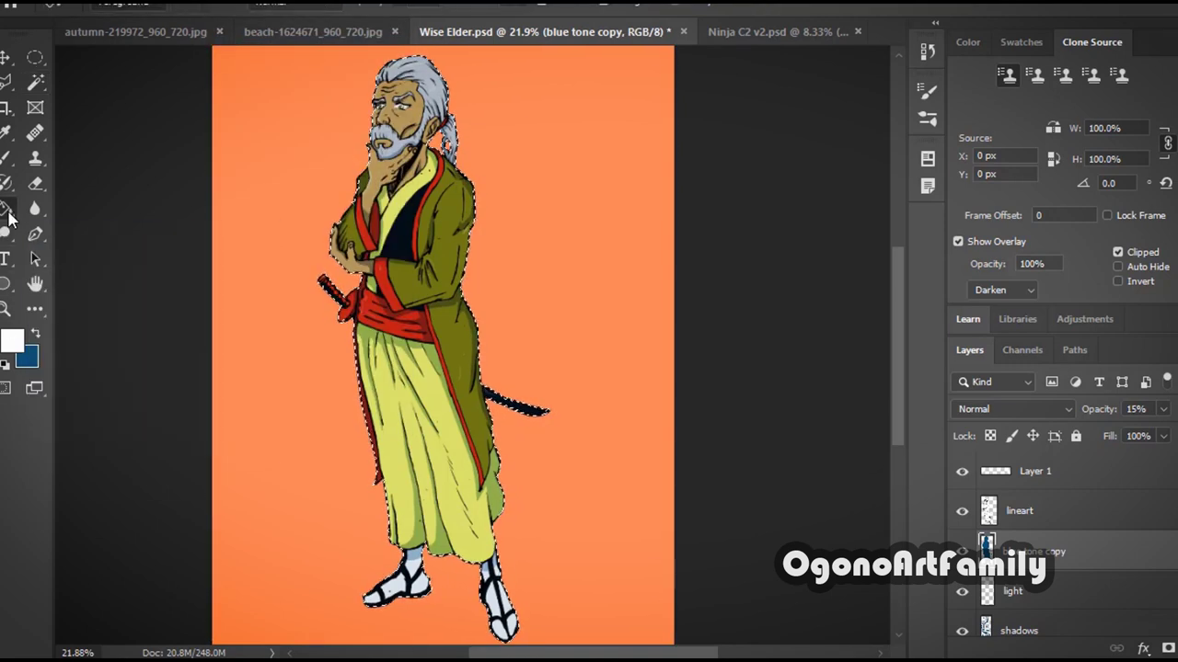
- Activate the Gradient tool with dark blue as the foreground color and white as the background color
{"action": "right_click", "coordinate": [7, 212]}
{"action": "left_click", "coordinate": [65, 204]}
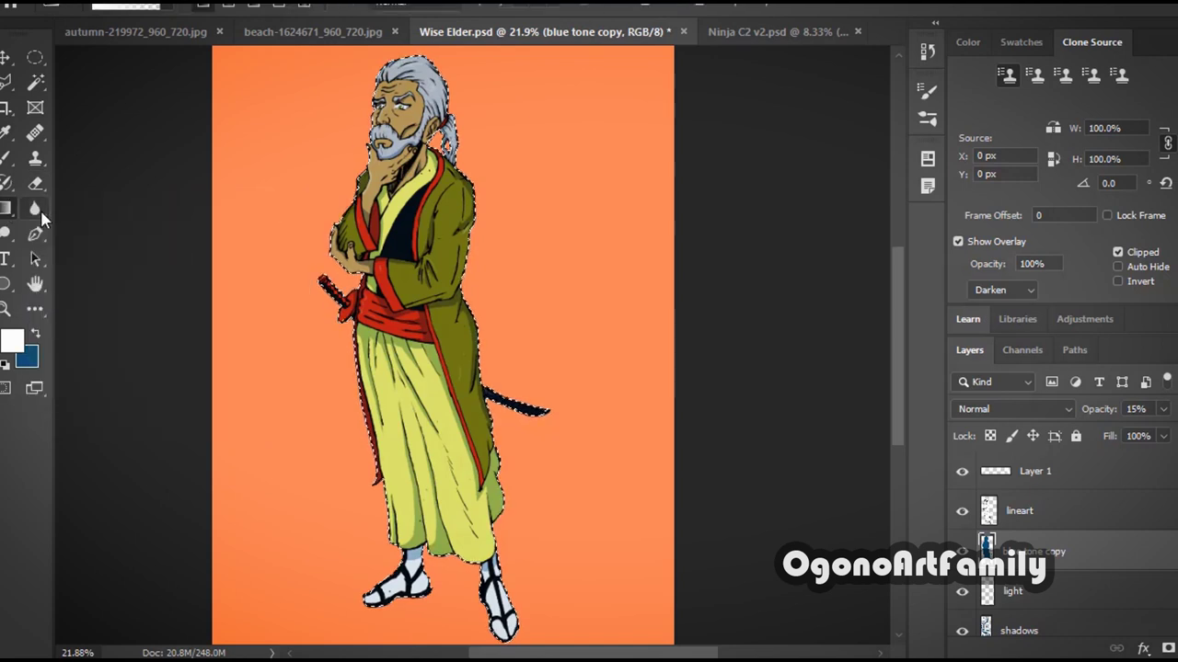
{"action": "key", "text": "x"}
{"action": "scroll", "coordinate": [455, 594], "scroll_direction": "down", "scroll_amount": 3}
{"action": "left_click_drag", "start_coordinate": [453, 625], "coordinate": [452, 561]}
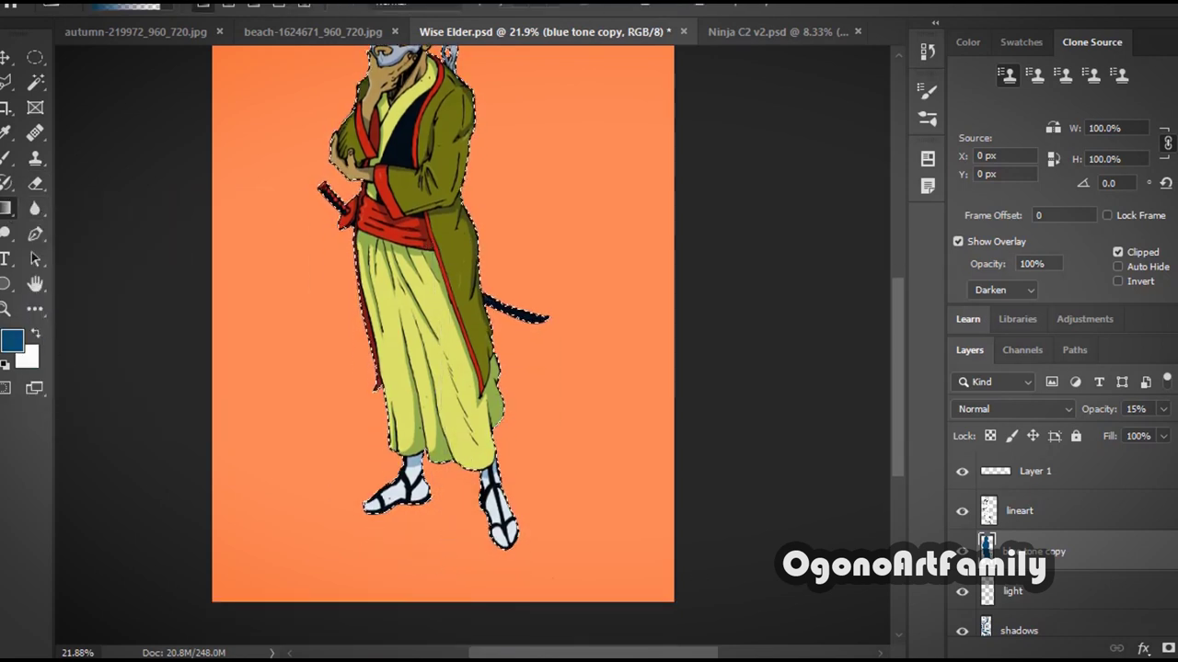
- Add a new layer above the blue tone copy layer and name it "gradient tool"
{"action": "key", "text": "ctrl+shift+alt+n"}
{"action": "double_click", "coordinate": [1030, 550]}
{"action": "type", "text": "shadow"}
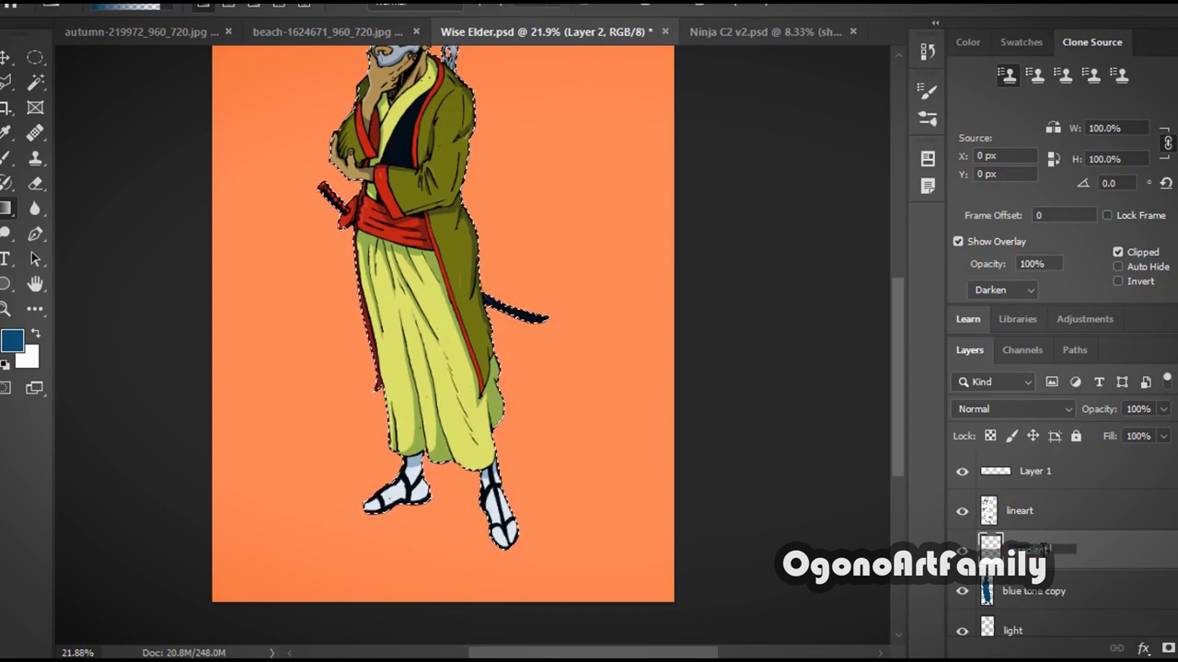
{"action": "type", "text": " tool"}
{"action": "key", "text": "Return"}
- Build up blue gradients inside the selected figure, fading upward from below the feet toward the head
{"action": "left_click_drag", "start_coordinate": [460, 621], "coordinate": [438, 304]}
{"action": "scroll", "coordinate": [451, 536], "scroll_direction": "down", "scroll_amount": 1}
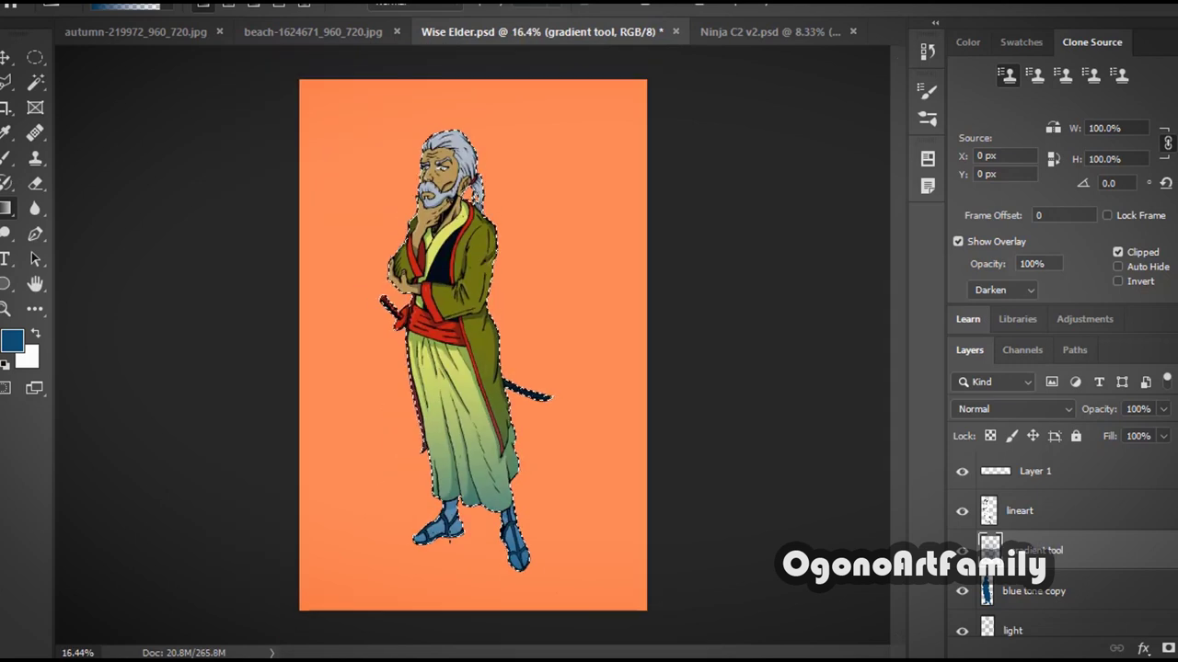
{"action": "left_click_drag", "start_coordinate": [481, 635], "coordinate": [526, 334]}
{"action": "scroll", "coordinate": [500, 563], "scroll_direction": "down", "scroll_amount": 1}
{"action": "left_click_drag", "start_coordinate": [491, 610], "coordinate": [491, 105]}
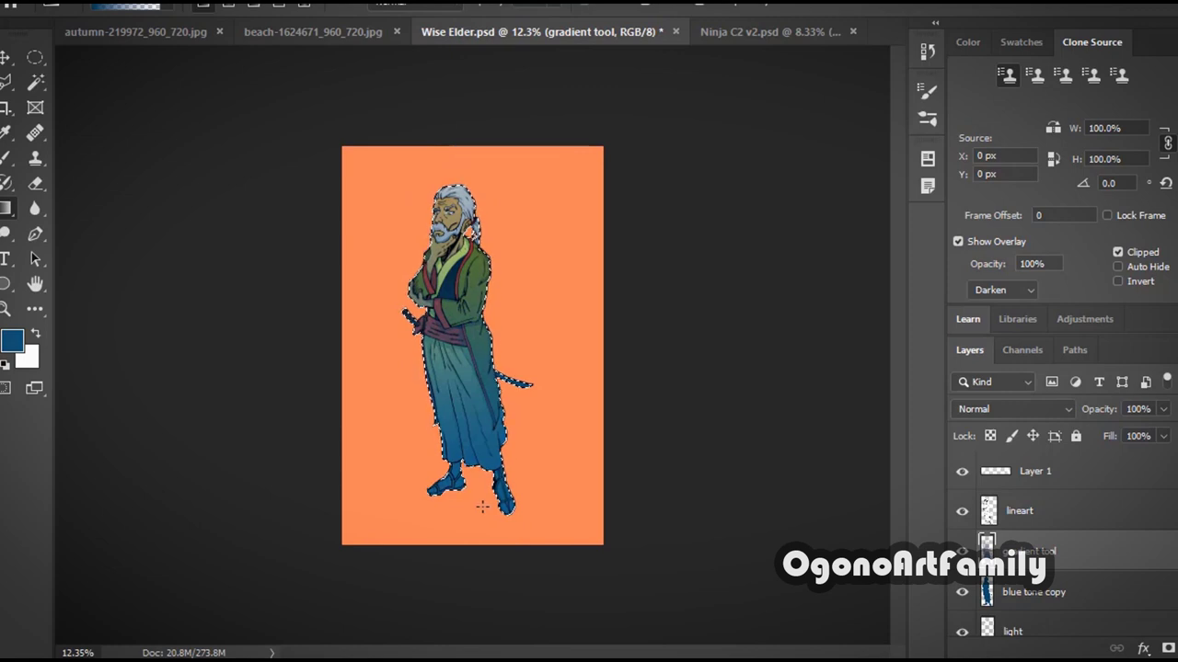
- Lower the gradient layer's opacity to 22% and clear the selection around the figure
{"action": "left_click_drag", "start_coordinate": [1163, 410], "coordinate": [1093, 435]}
{"action": "key", "text": "ctrl+plus"}
{"action": "key", "text": "ctrl+d"}
{"action": "key", "text": "ctrl+plus"}
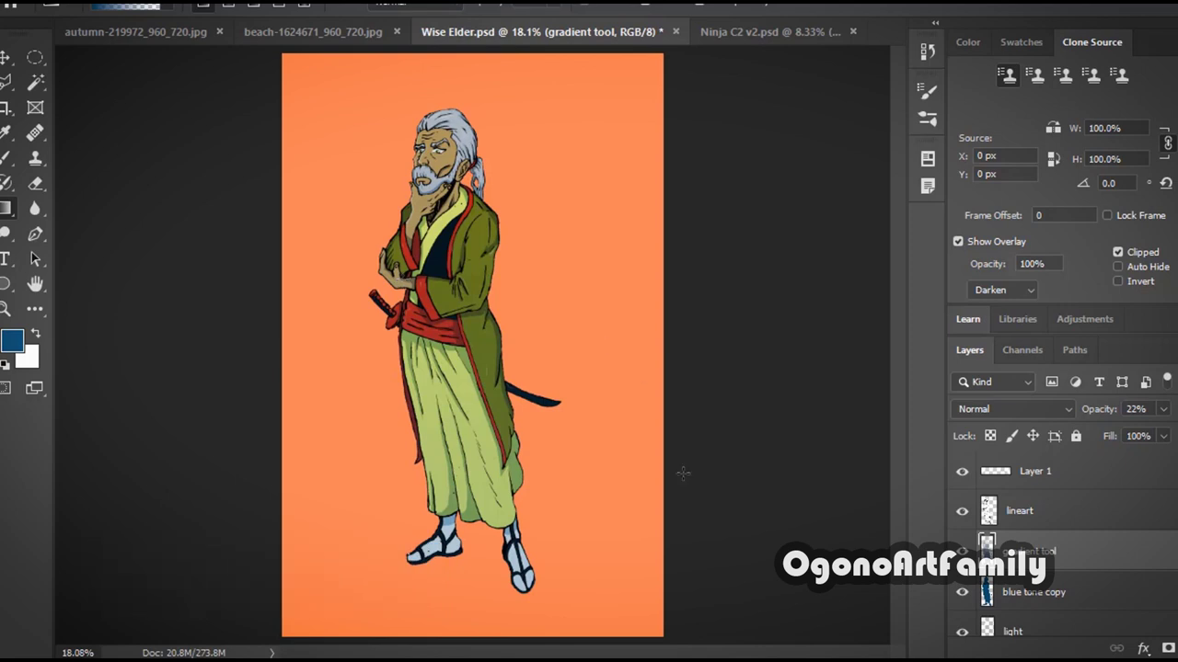
- Expand the flats group and select the skin layer, using its visibility to identify it
{"action": "scroll", "coordinate": [1028, 543], "scroll_direction": "down", "scroll_amount": 5}
{"action": "scroll", "coordinate": [1029, 543], "scroll_direction": "up", "scroll_amount": 5}
{"action": "scroll", "coordinate": [1065, 599], "scroll_direction": "down", "scroll_amount": 3}
{"action": "scroll", "coordinate": [1066, 599], "scroll_direction": "up", "scroll_amount": 1}
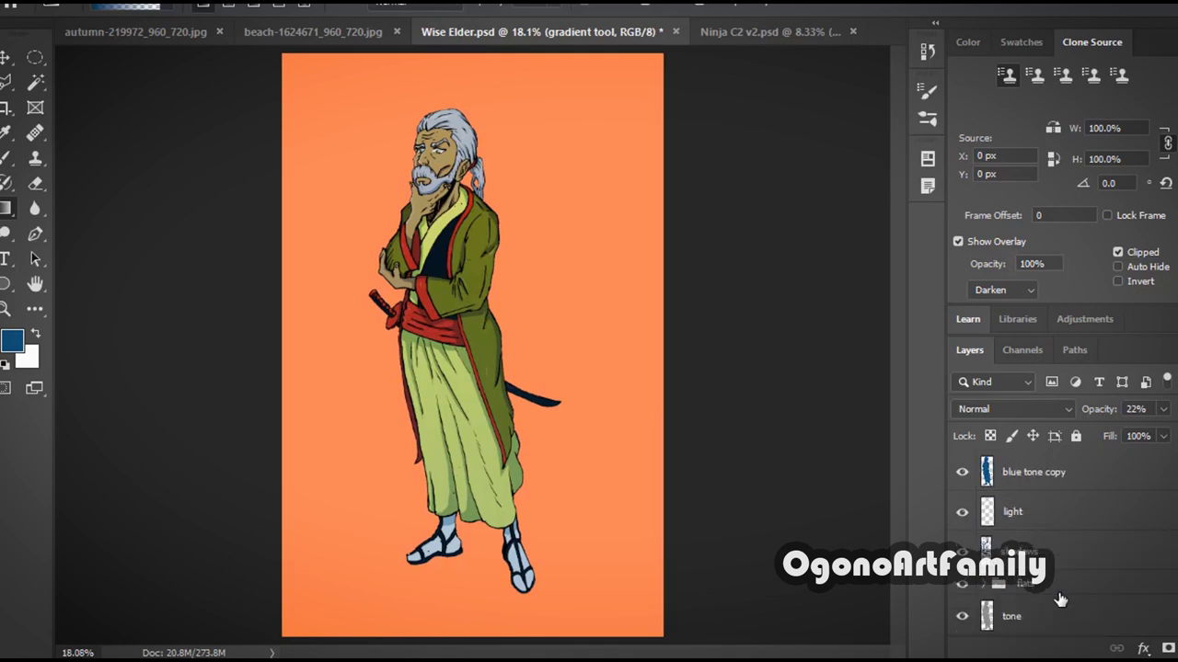
{"action": "left_click", "coordinate": [984, 589]}
{"action": "scroll", "coordinate": [985, 591], "scroll_direction": "down", "scroll_amount": 5}
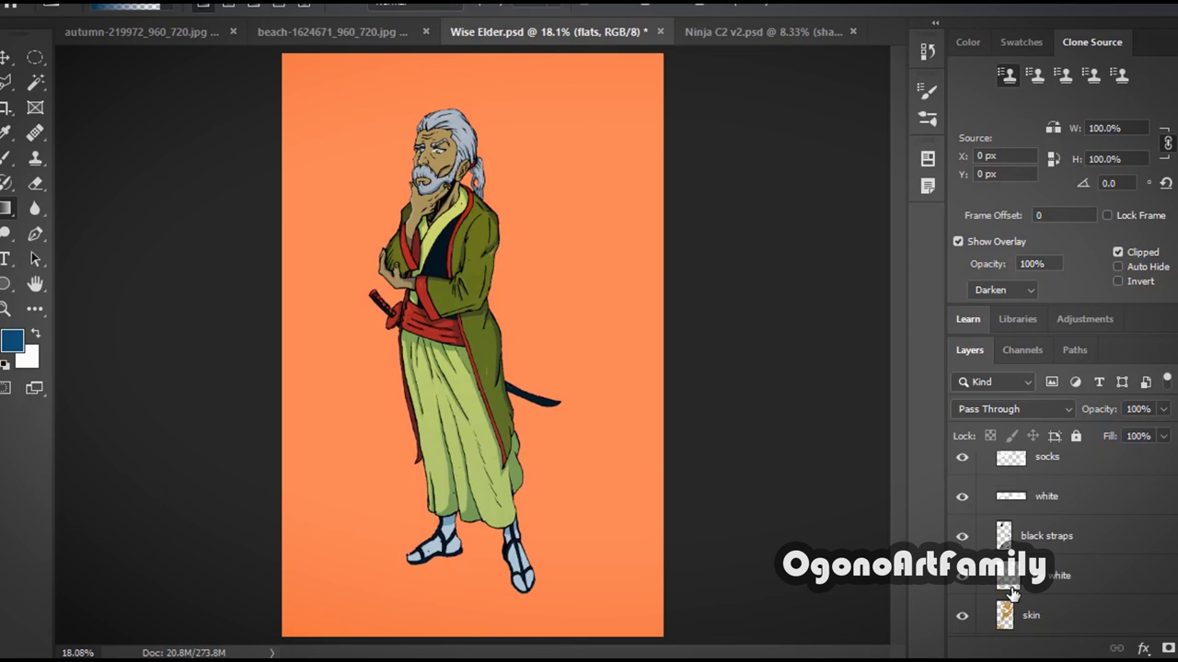
{"action": "left_click", "coordinate": [962, 577]}
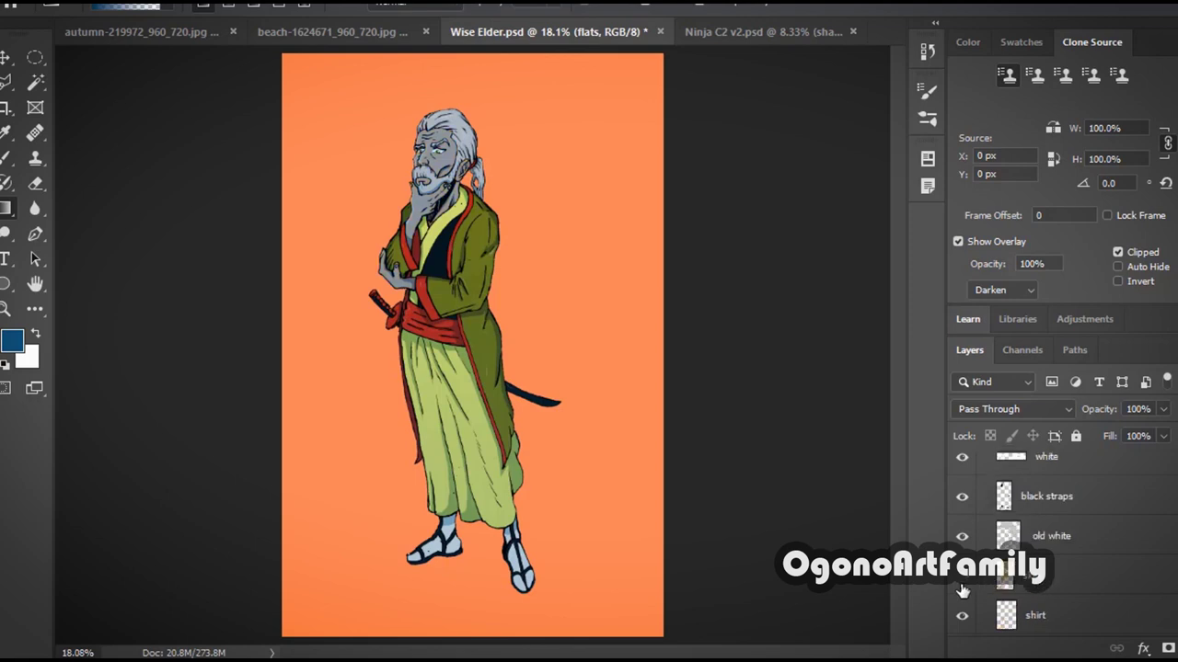
{"action": "left_click", "coordinate": [1056, 590]}
- Add a Hue/Saturation adjustment layer above the skin layer, set the Yellows saturation to +1 and shift their hue slightly negative
{"action": "left_click", "coordinate": [1172, 648]}
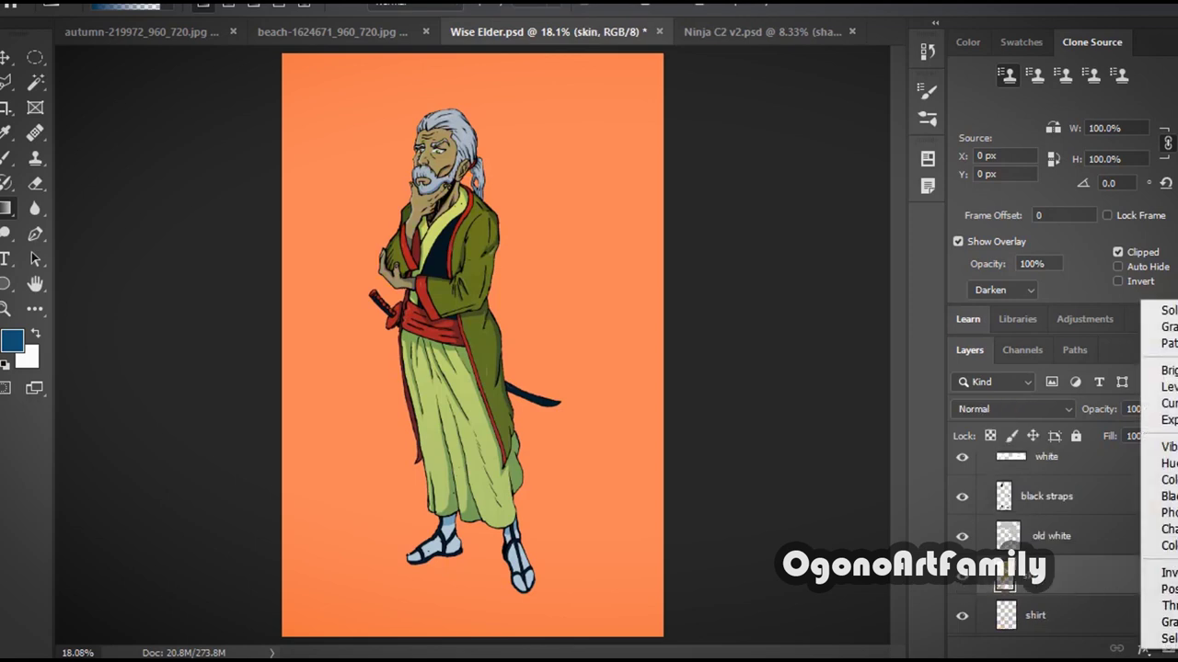
{"action": "left_click", "coordinate": [1163, 463]}
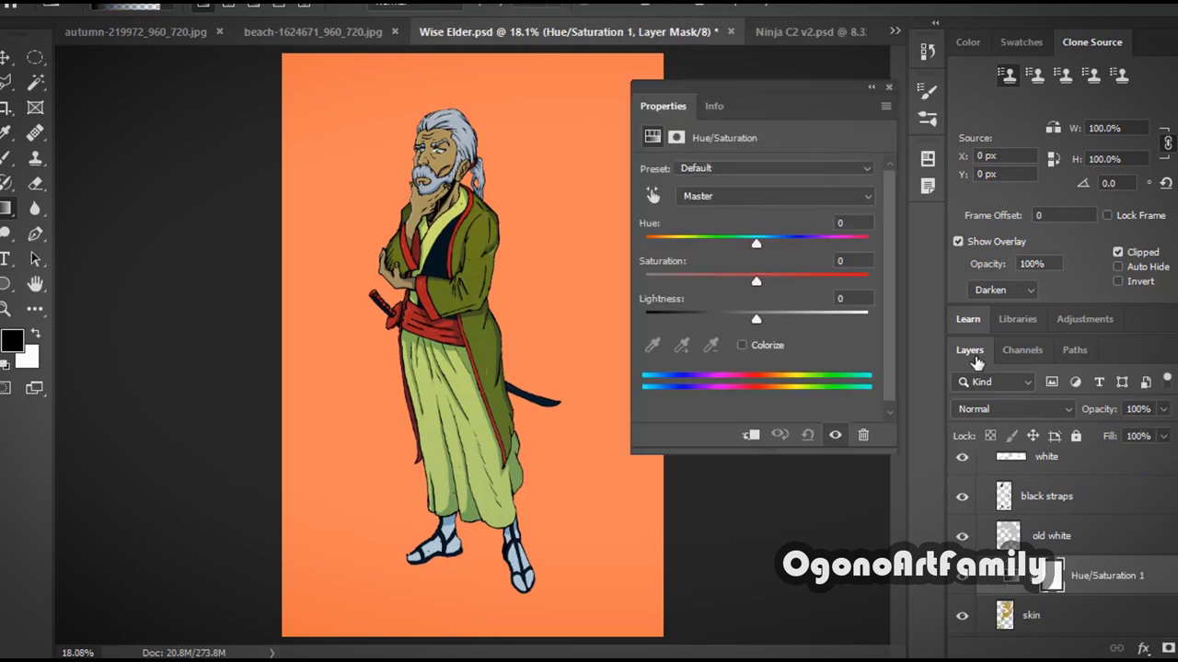
{"action": "left_click", "coordinate": [652, 195]}
{"action": "left_click_drag", "start_coordinate": [451, 156], "coordinate": [394, 194]}
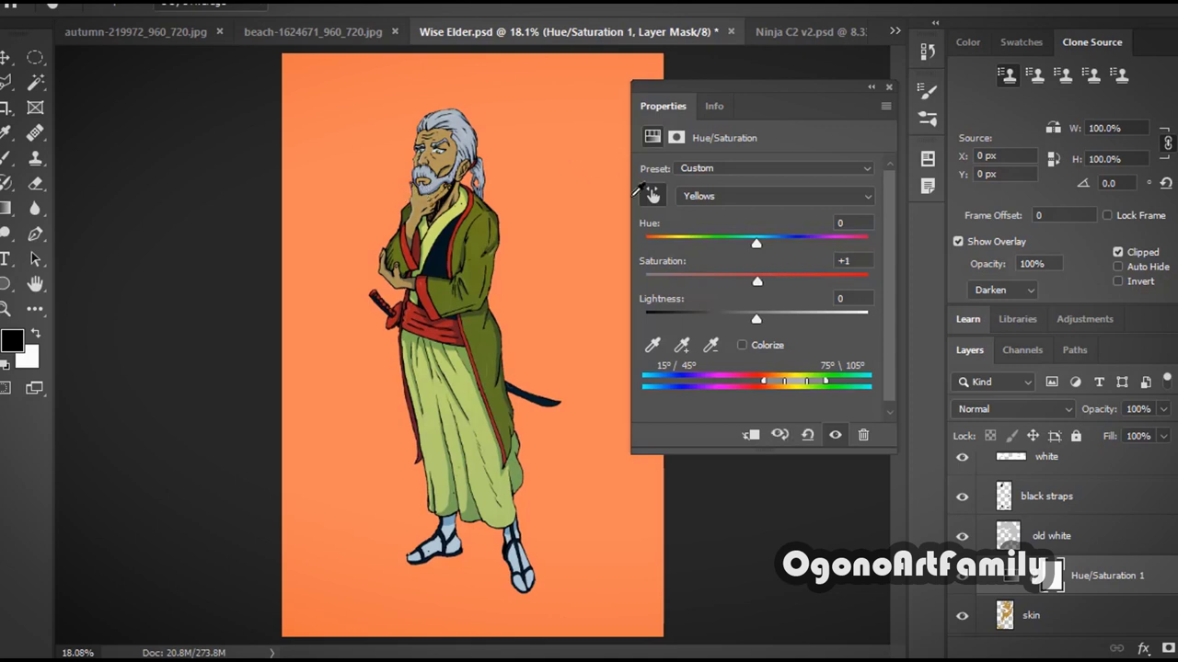
{"action": "mouse_move", "coordinate": [756, 243]}
{"action": "left_mouse_down"}
{"action": "mouse_move", "coordinate": [706, 249]}
{"action": "mouse_move", "coordinate": [743, 244]}
{"action": "left_mouse_up"}
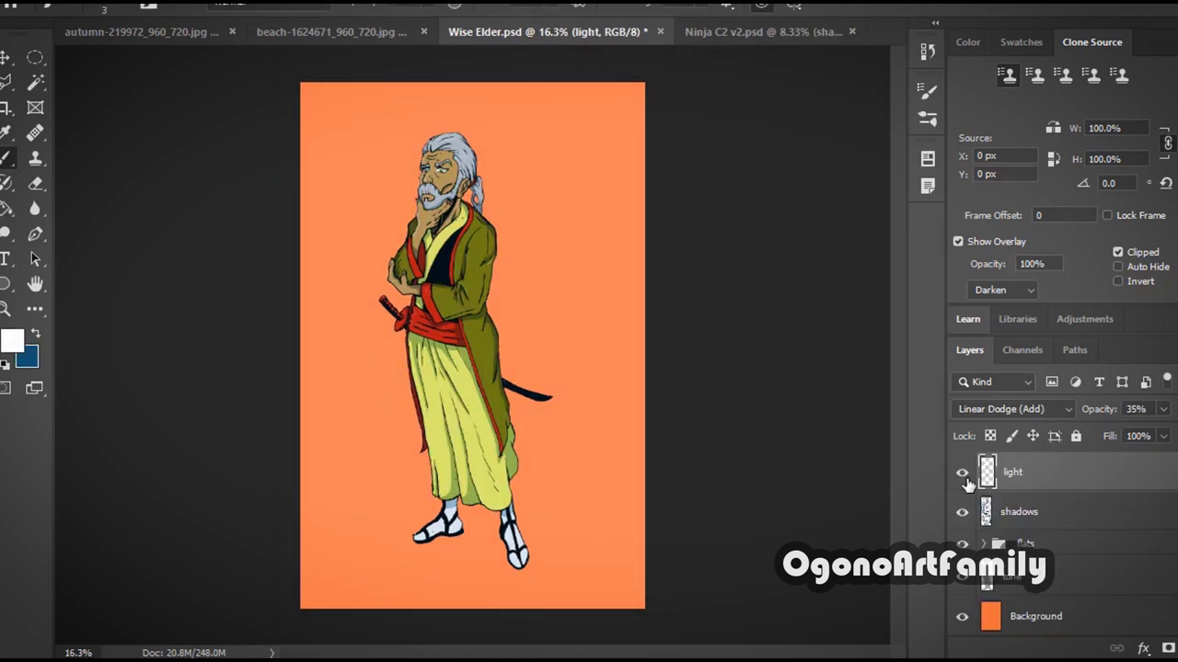
- Move the blue tone copy layer down the stack to sit directly beneath the lineart layer
{"action": "scroll", "coordinate": [546, 322], "scroll_direction": "up", "scroll_amount": 3}
{"action": "scroll", "coordinate": [515, 285], "scroll_direction": "down", "scroll_amount": 3}
{"action": "scroll", "coordinate": [487, 254], "scroll_direction": "up", "scroll_amount": 1}
{"action": "scroll", "coordinate": [488, 254], "scroll_direction": "up", "scroll_amount": 3}
{"action": "scroll", "coordinate": [411, 199], "scroll_direction": "down", "scroll_amount": 3}
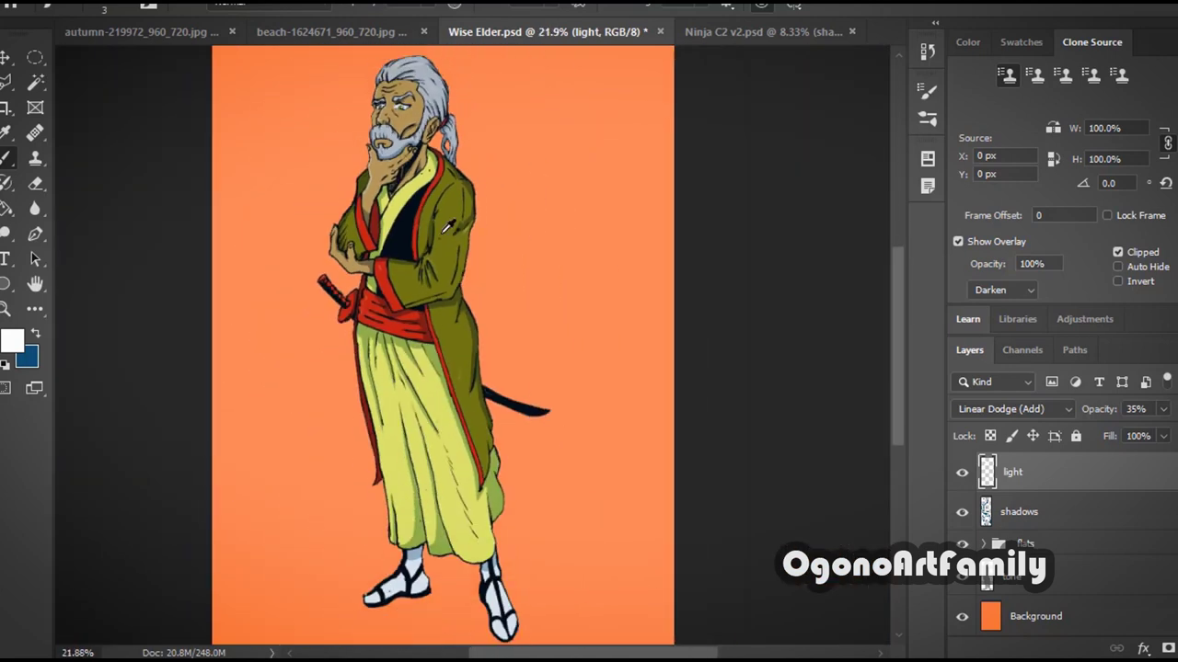
{"action": "left_click", "coordinate": [1069, 519]}
{"action": "left_click", "coordinate": [1049, 582]}
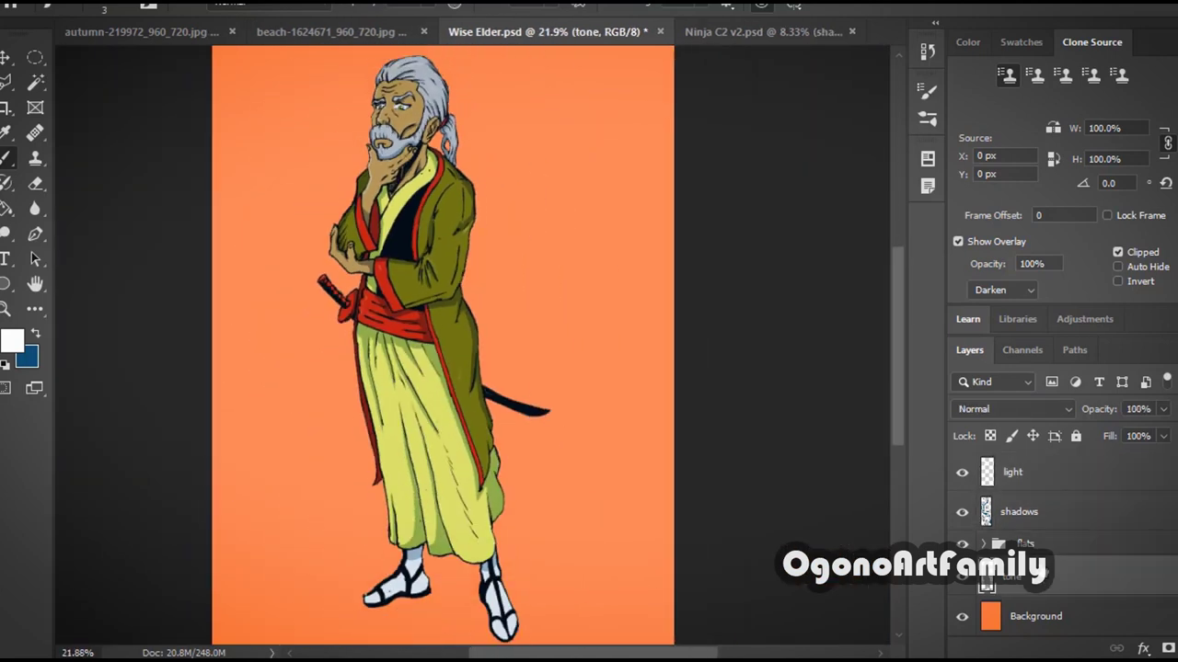
{"action": "scroll", "coordinate": [1049, 529], "scroll_direction": "up", "scroll_amount": 3}
{"action": "left_click_drag", "start_coordinate": [1065, 483], "coordinate": [1062, 572]}
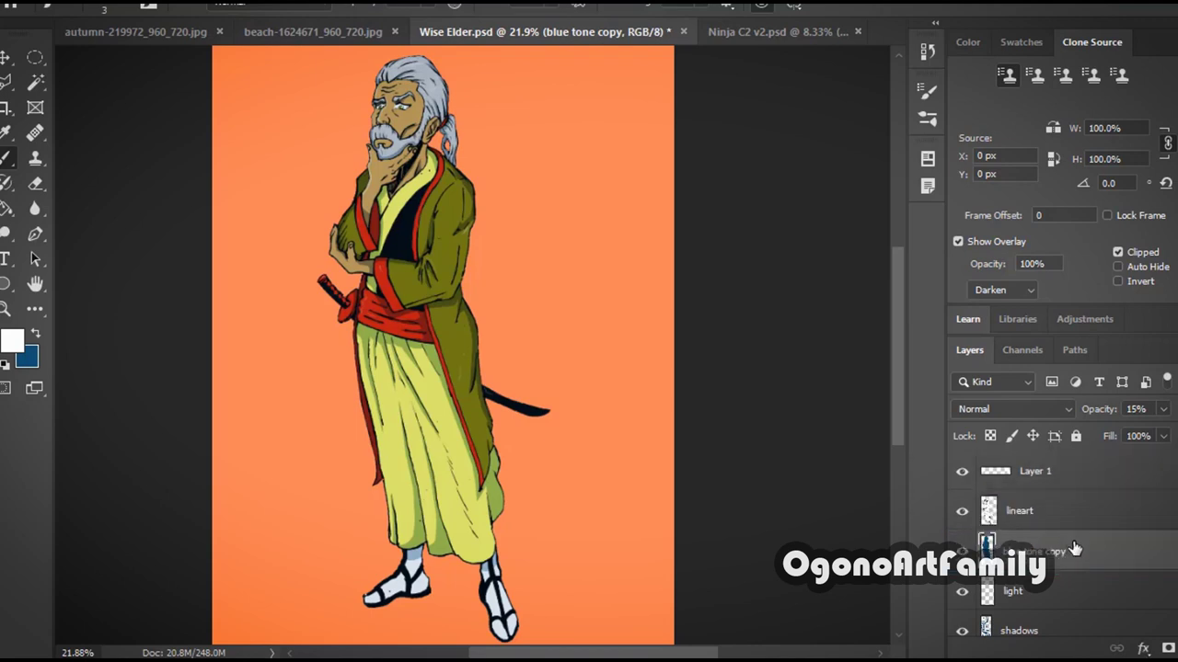
- Use the Magic Wand on the orange background and invert the selection so only the elder is selected
{"action": "left_click", "coordinate": [35, 82]}
{"action": "left_click", "coordinate": [334, 500]}
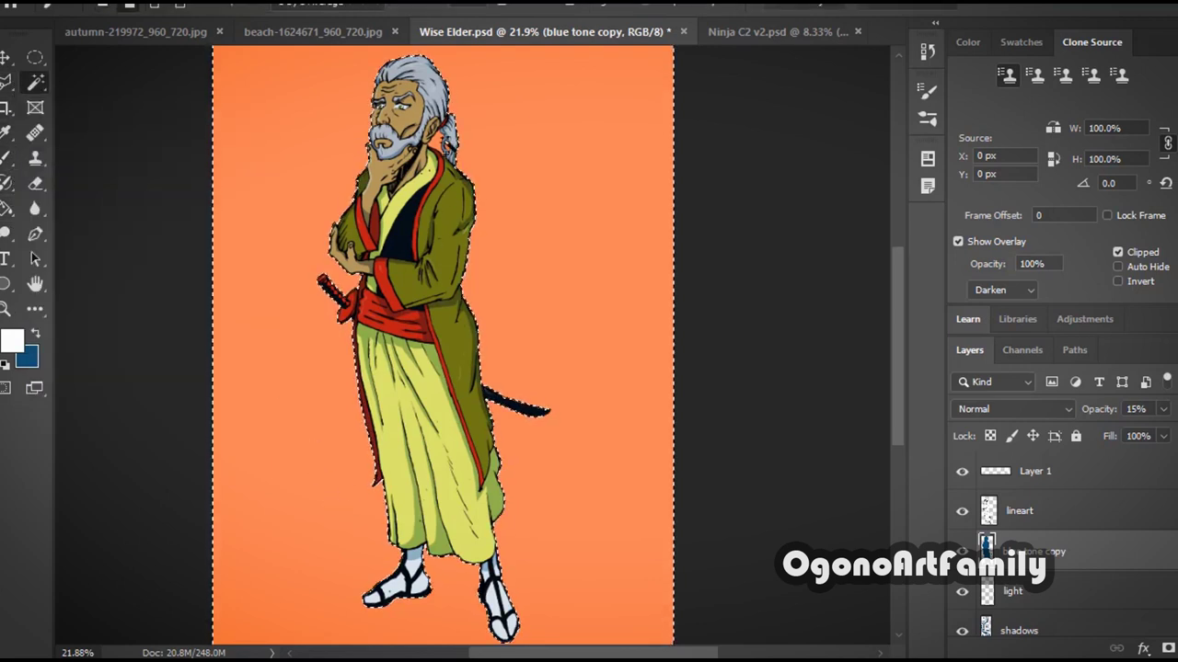
{"action": "left_click", "coordinate": [235, 1]}
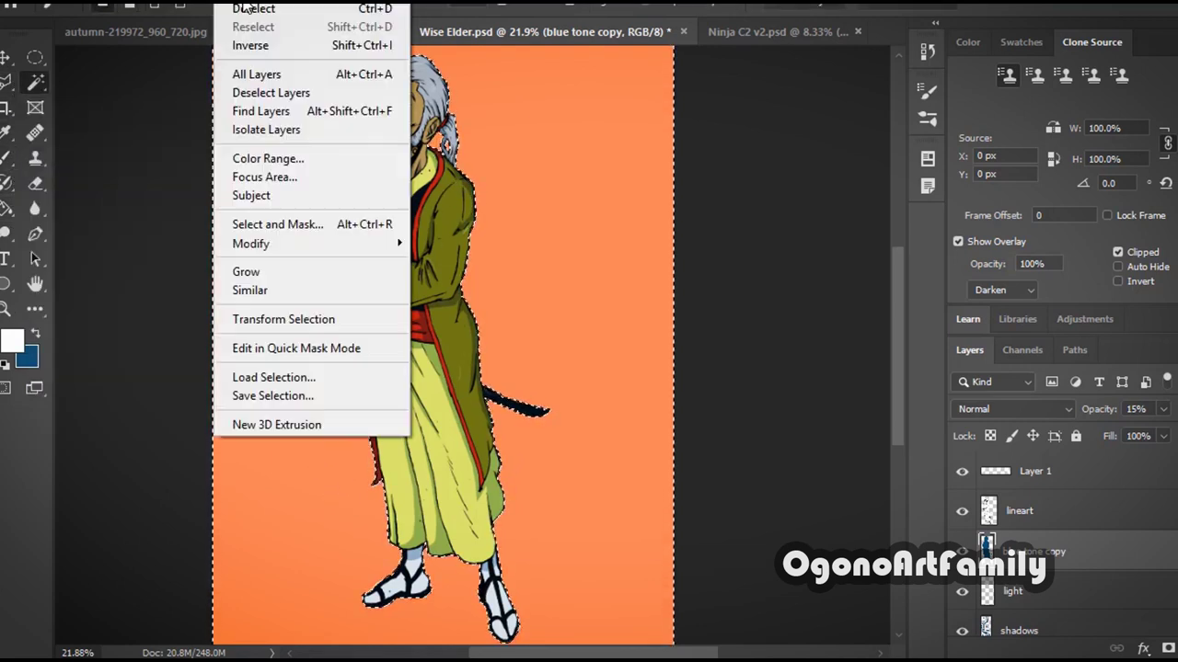
{"action": "left_click", "coordinate": [249, 45]}
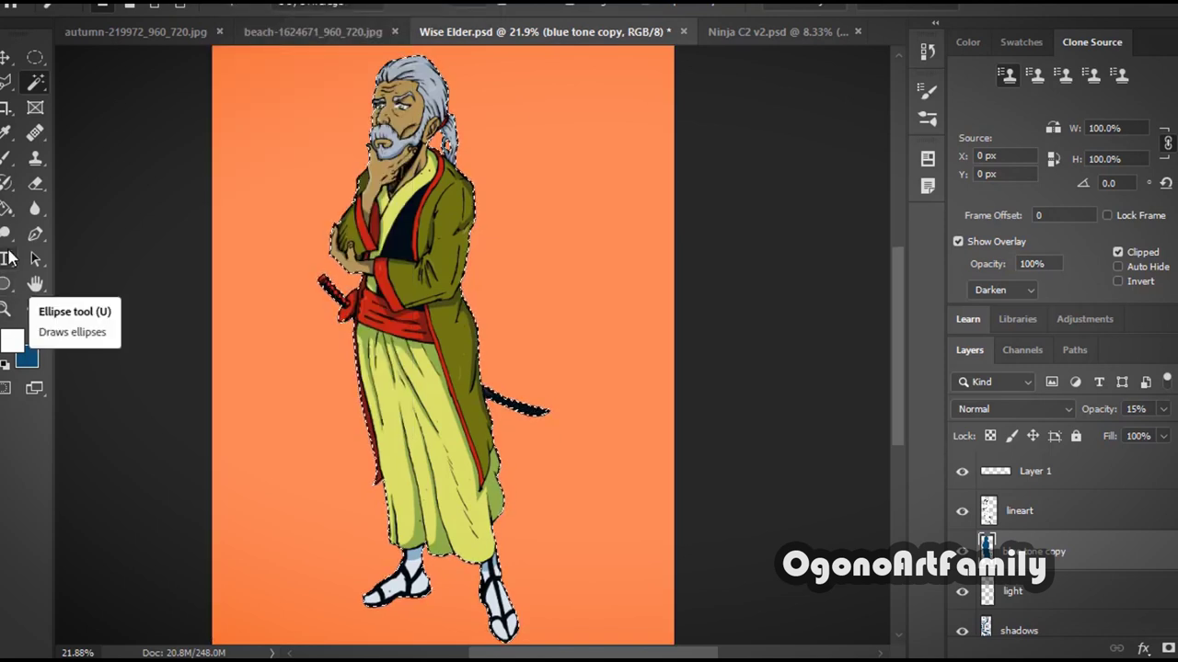
- Switch to the Gradient tool and swap the colors so dark blue is the foreground
{"action": "right_click", "coordinate": [8, 210]}
{"action": "left_click", "coordinate": [88, 209]}
{"action": "key", "text": "x"}
{"action": "scroll", "coordinate": [460, 560], "scroll_direction": "down", "scroll_amount": 3}
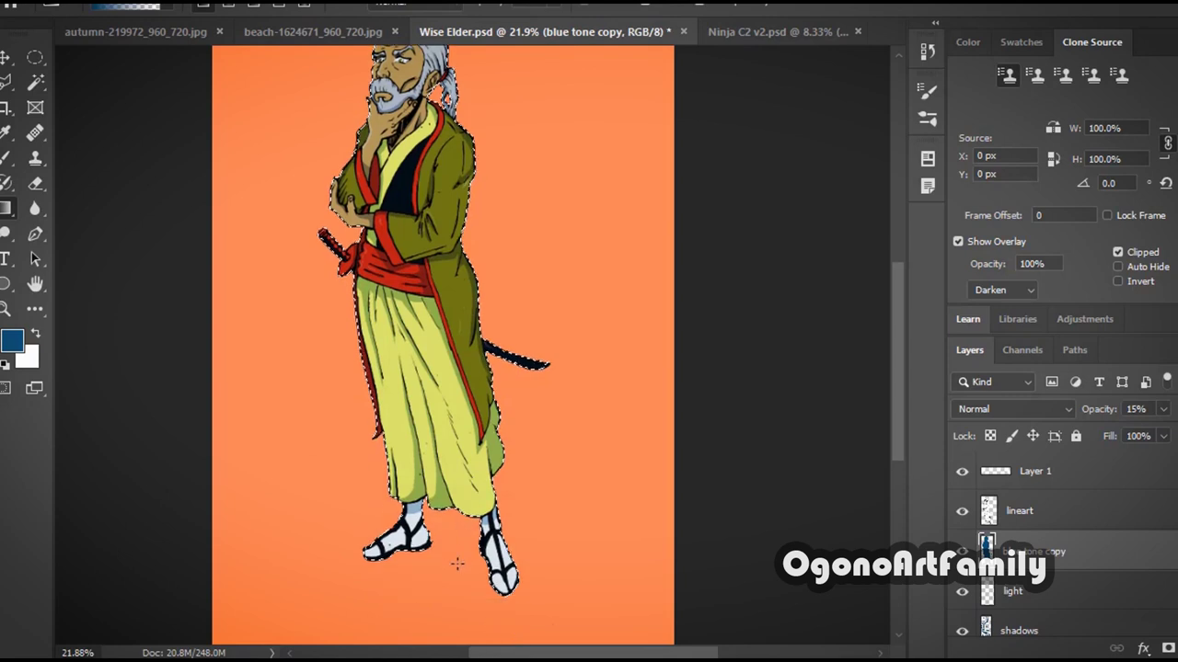
{"action": "left_click_drag", "start_coordinate": [456, 627], "coordinate": [449, 53]}
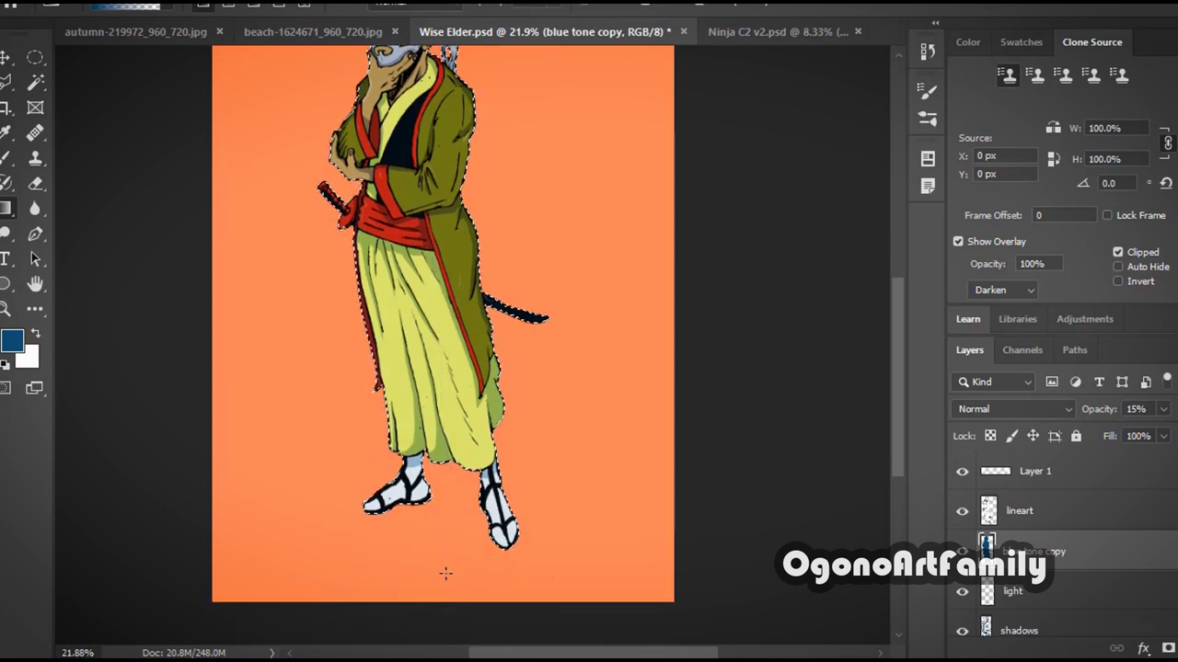
- Create a layer named "gradient tool" between the lineart and blue tone copy layers
{"action": "key", "text": "ctrl+shift+alt+n"}
{"action": "double_click", "coordinate": [1031, 550]}
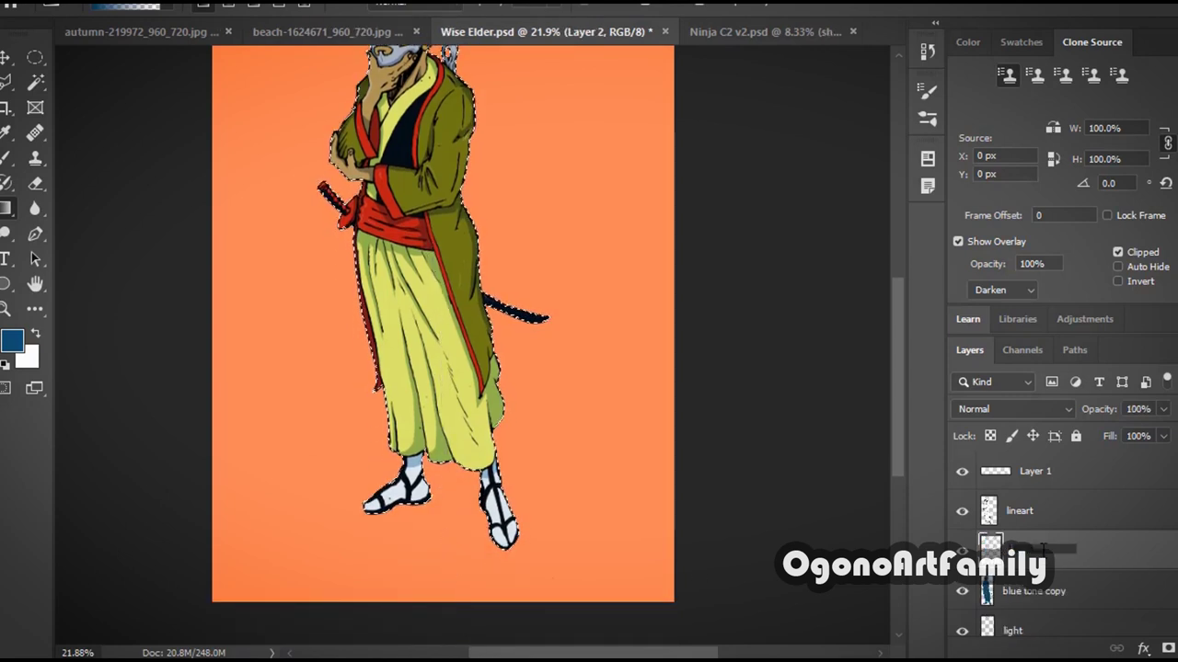
{"action": "type", "text": "green"}
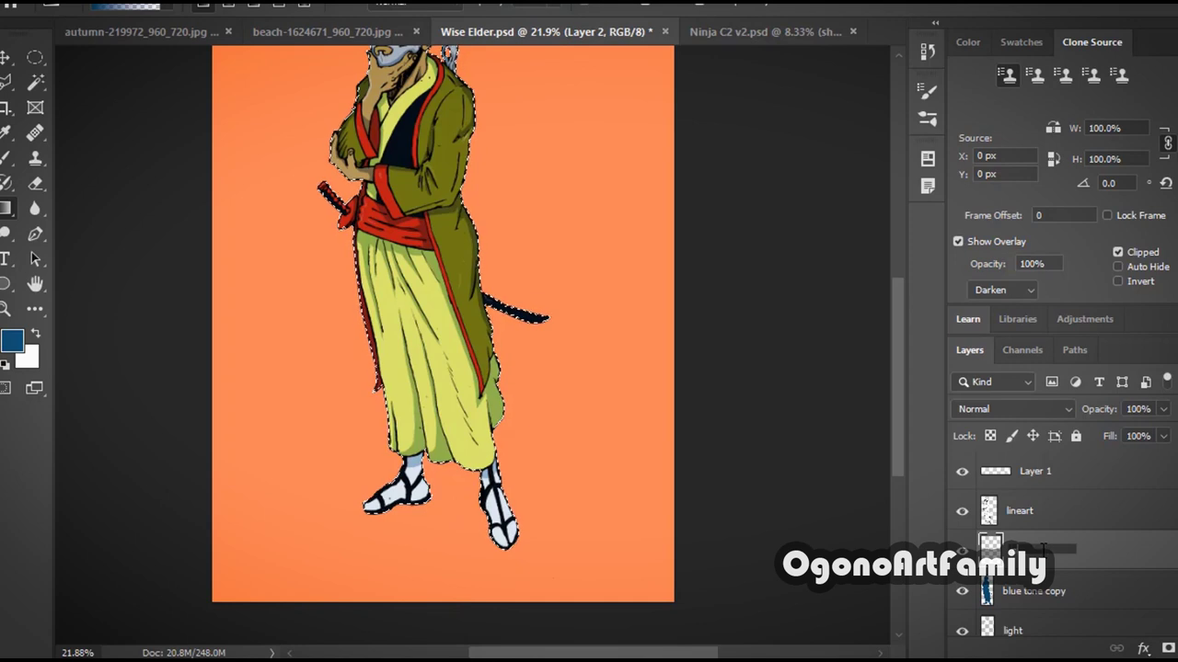
{"action": "type", "text": "t tool"}
{"action": "key", "text": "Return"}
- Apply successive blue gradients to the selected figure from below the sandals upward, extending the last one to the head
{"action": "left_click_drag", "start_coordinate": [460, 622], "coordinate": [431, 274]}
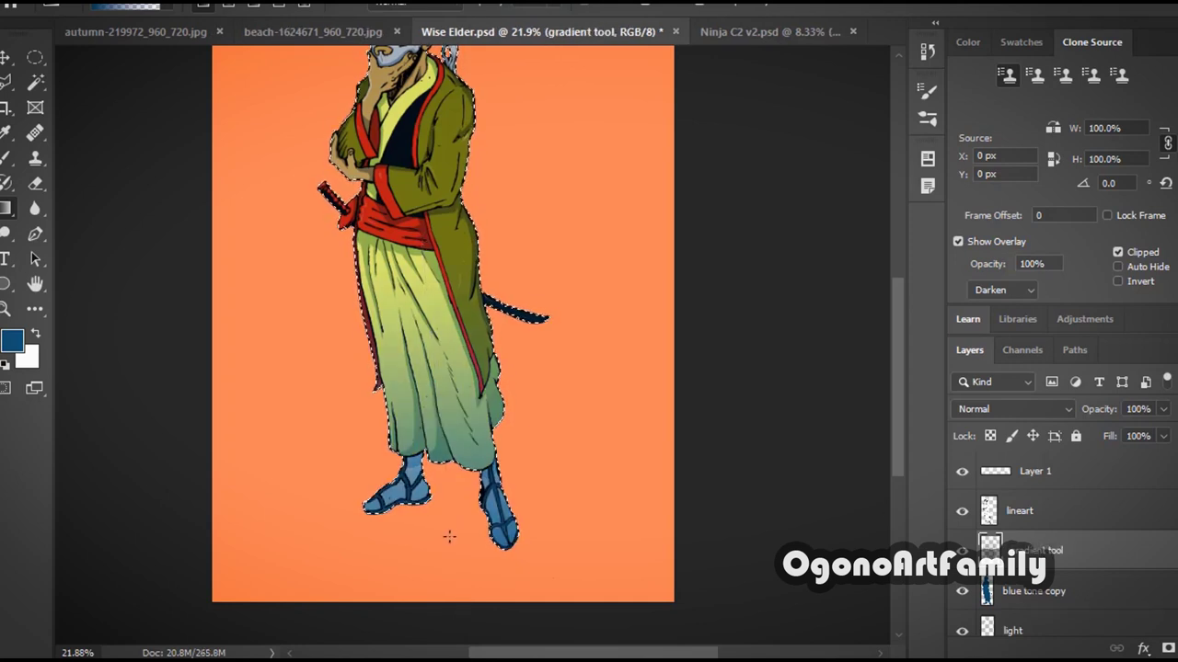
{"action": "key", "text": "ctrl+minus"}
{"action": "left_click_drag", "start_coordinate": [484, 636], "coordinate": [527, 416]}
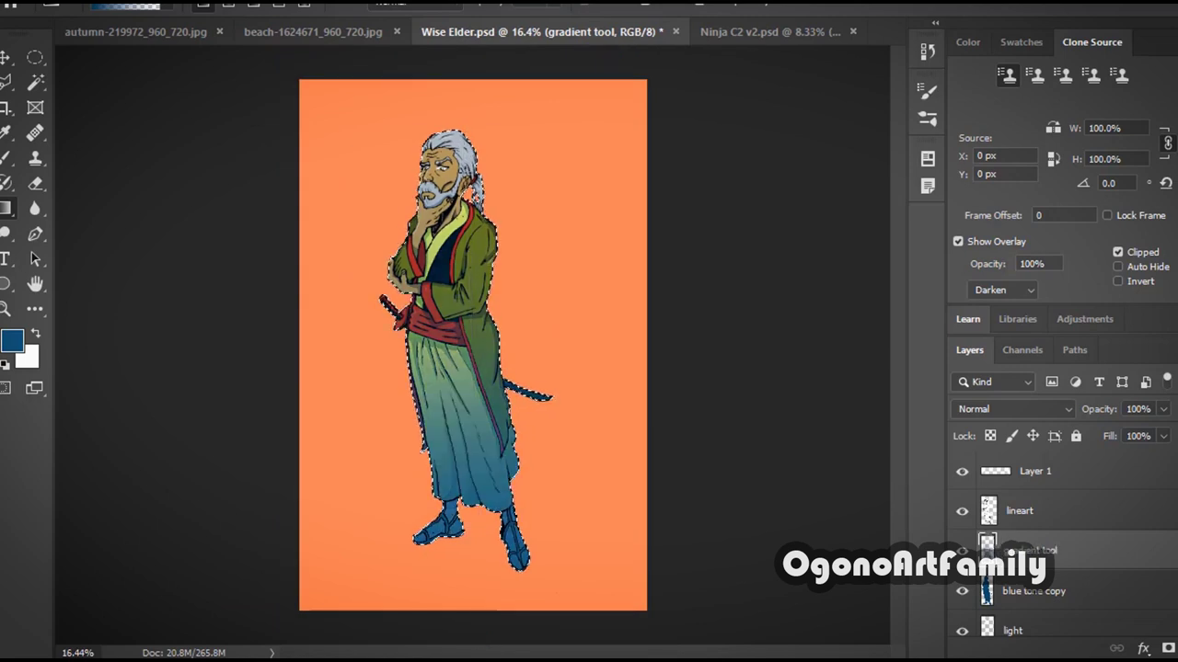
{"action": "key", "text": "ctrl+minus"}
{"action": "left_click_drag", "start_coordinate": [492, 612], "coordinate": [459, 134]}
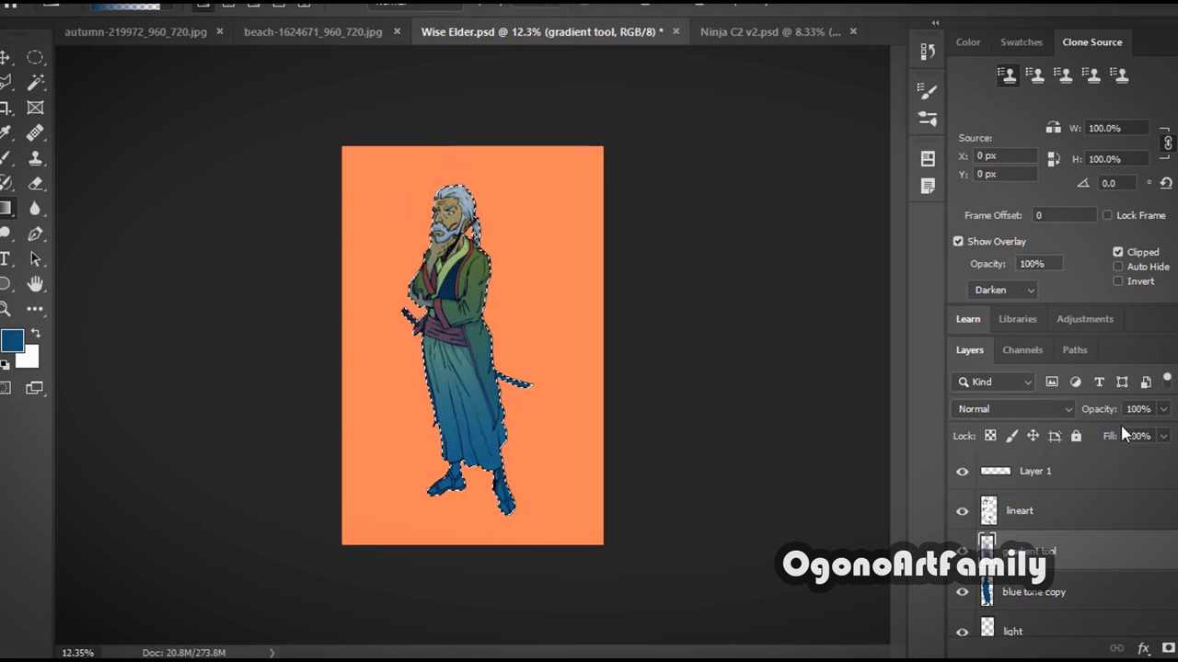
- Set the gradient tool layer's opacity to 22% and deselect the figure
{"action": "left_click", "coordinate": [1163, 409]}
{"action": "left_click_drag", "start_coordinate": [1167, 433], "coordinate": [1096, 440]}
{"action": "scroll", "coordinate": [525, 289], "scroll_direction": "up", "scroll_amount": 1}
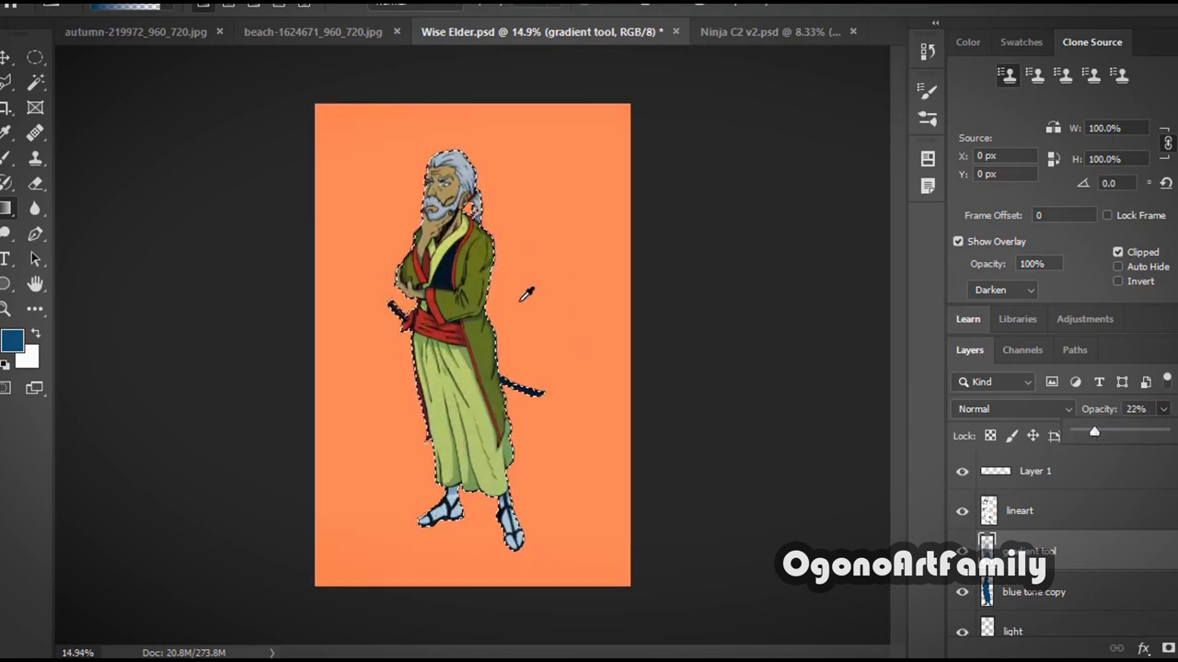
{"action": "left_click", "coordinate": [241, 1]}
{"action": "left_click", "coordinate": [246, 8]}
{"action": "scroll", "coordinate": [410, 275], "scroll_direction": "up", "scroll_amount": 2}
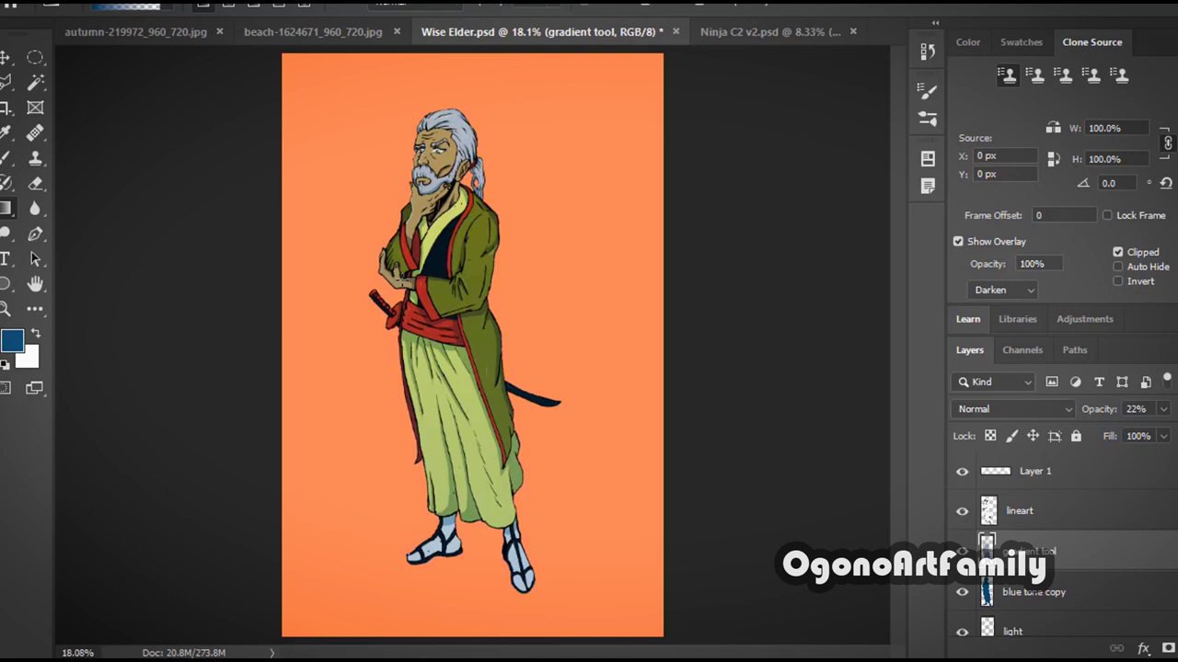
- Open the flats group in the layer stack and select the skin layer inside it
{"action": "scroll", "coordinate": [1029, 541], "scroll_direction": "down", "scroll_amount": 5}
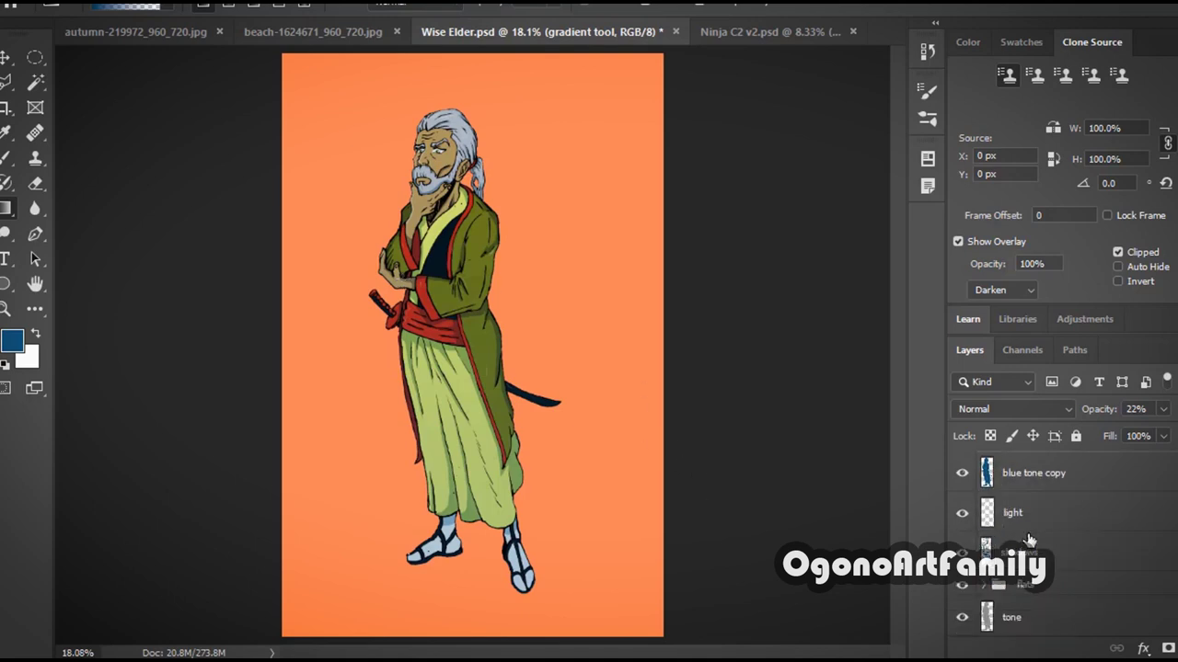
{"action": "scroll", "coordinate": [1029, 541], "scroll_direction": "up", "scroll_amount": 5}
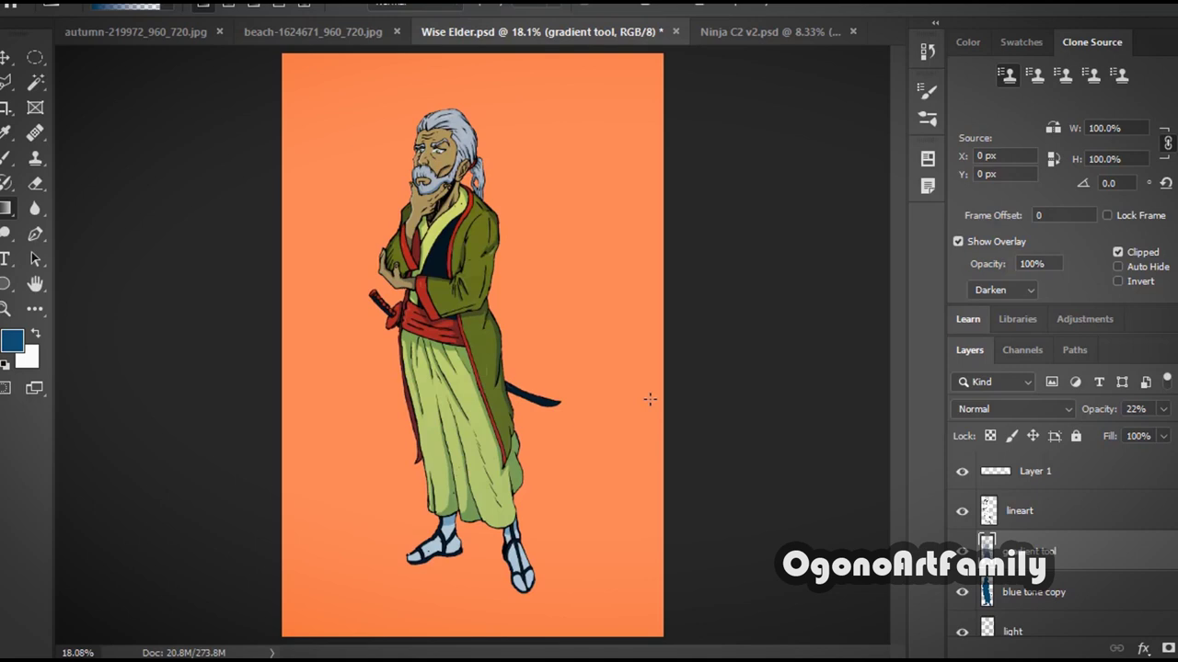
{"action": "scroll", "coordinate": [1070, 600], "scroll_direction": "down", "scroll_amount": 4}
{"action": "scroll", "coordinate": [1070, 600], "scroll_direction": "up", "scroll_amount": 1}
{"action": "left_click", "coordinate": [979, 589]}
{"action": "left_click", "coordinate": [981, 584]}
{"action": "scroll", "coordinate": [989, 594], "scroll_direction": "down", "scroll_amount": 4}
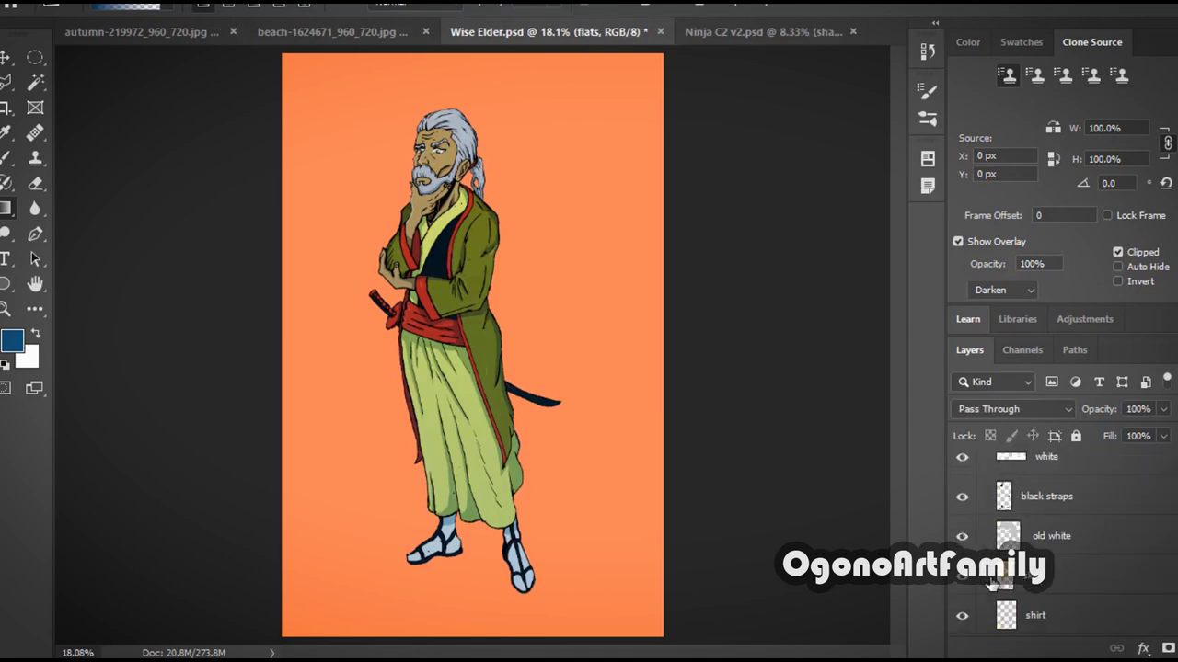
{"action": "left_click", "coordinate": [1060, 589]}
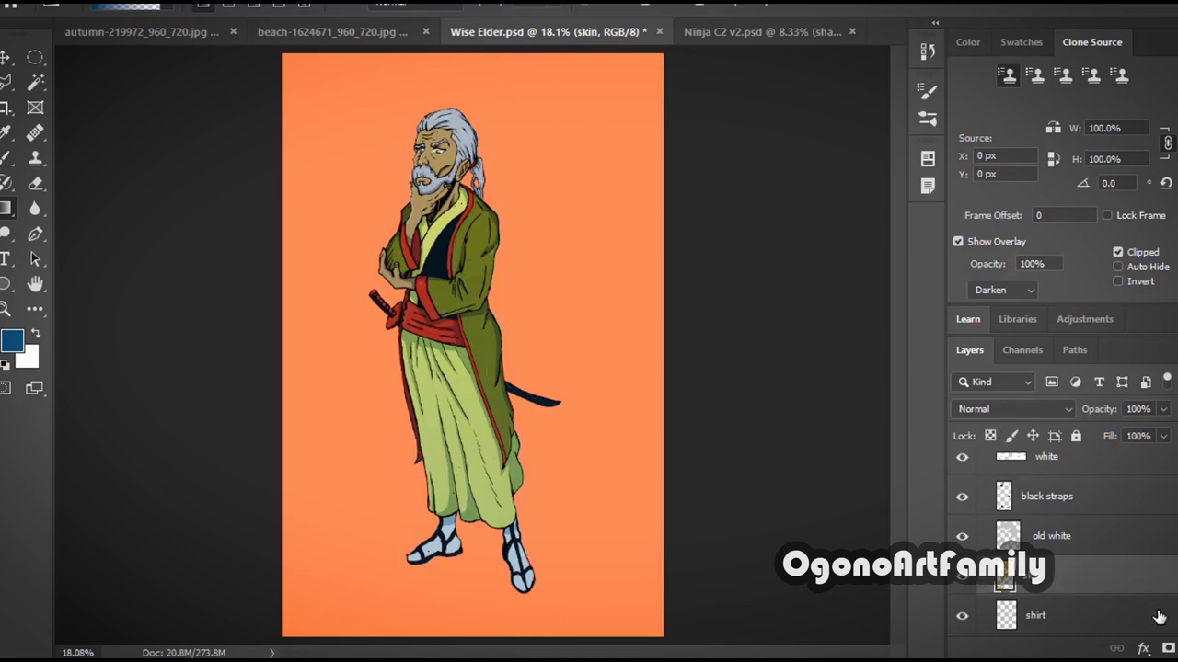
- Add a Hue/Saturation adjustment layer above the skin layer and try the on-image adjustment on the face's skin tone
{"action": "left_click", "coordinate": [1175, 648]}
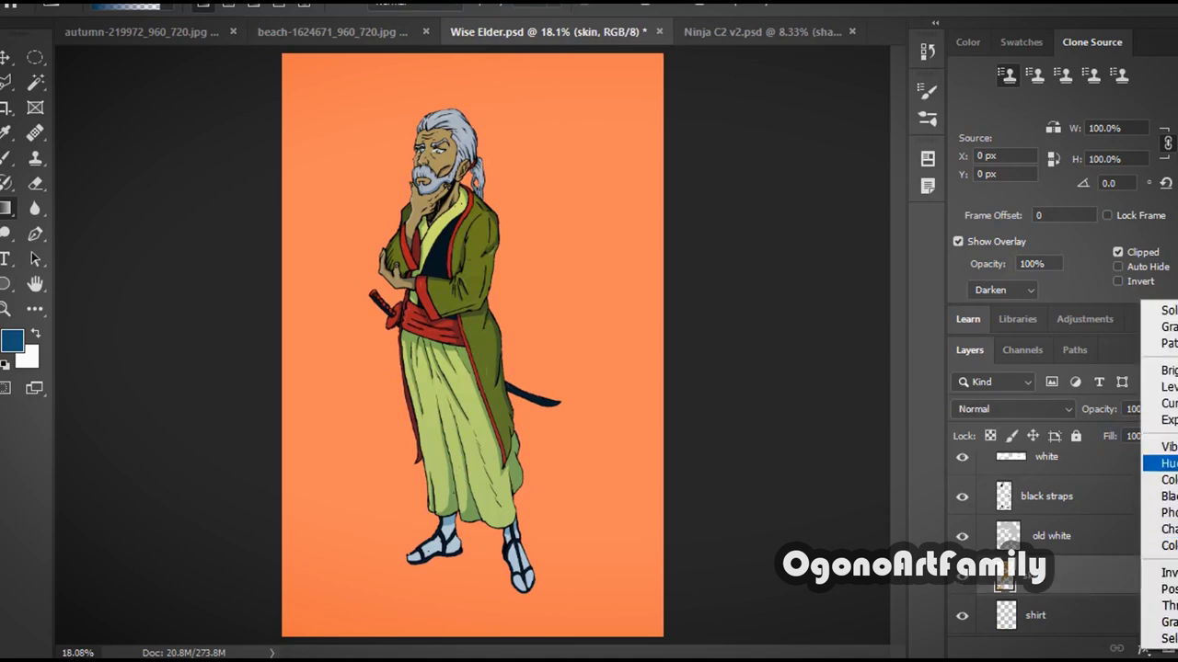
{"action": "left_click", "coordinate": [1161, 463]}
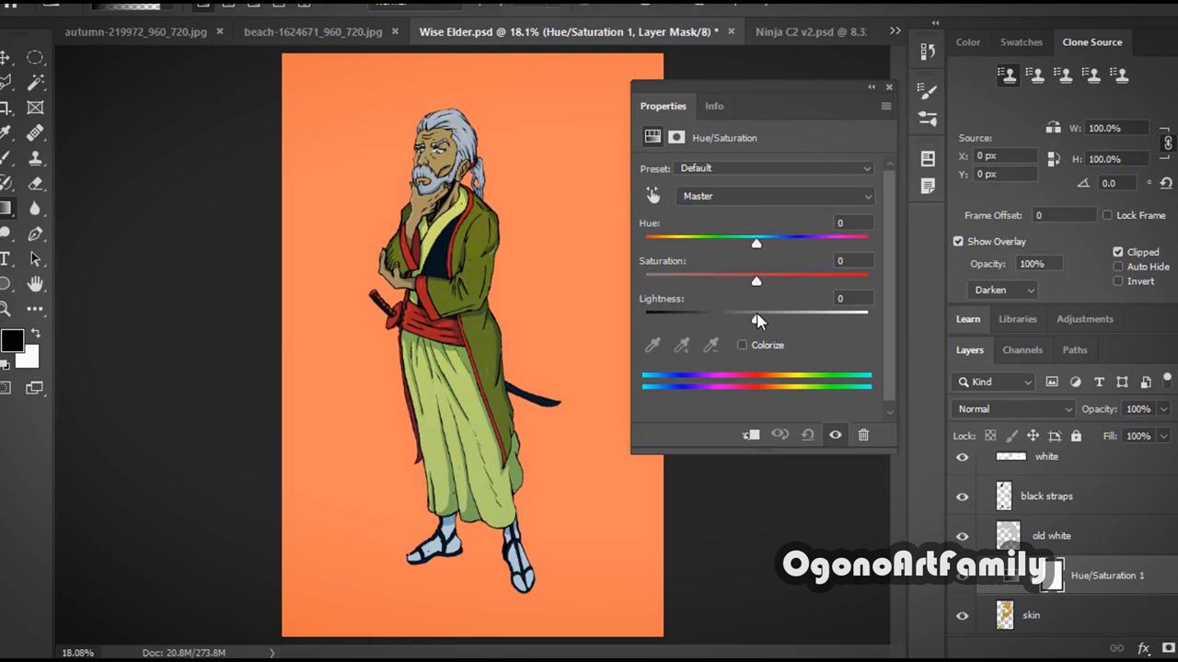
{"action": "left_click", "coordinate": [653, 195]}
{"action": "left_click_drag", "start_coordinate": [444, 164], "coordinate": [396, 194]}
{"action": "left_click_drag", "start_coordinate": [756, 244], "coordinate": [756, 275]}
- Set the Yellows of the Hue/Saturation adjustment to a hue of +3 and a saturation of -2
{"action": "left_click", "coordinate": [727, 196]}
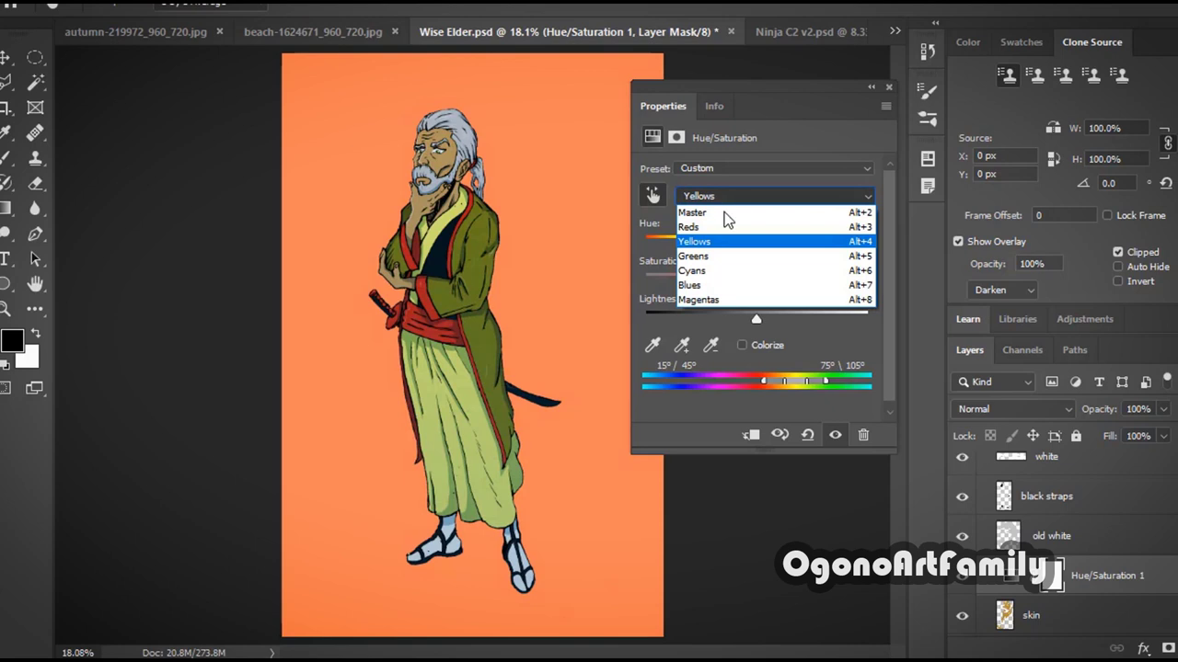
{"action": "left_click", "coordinate": [652, 196]}
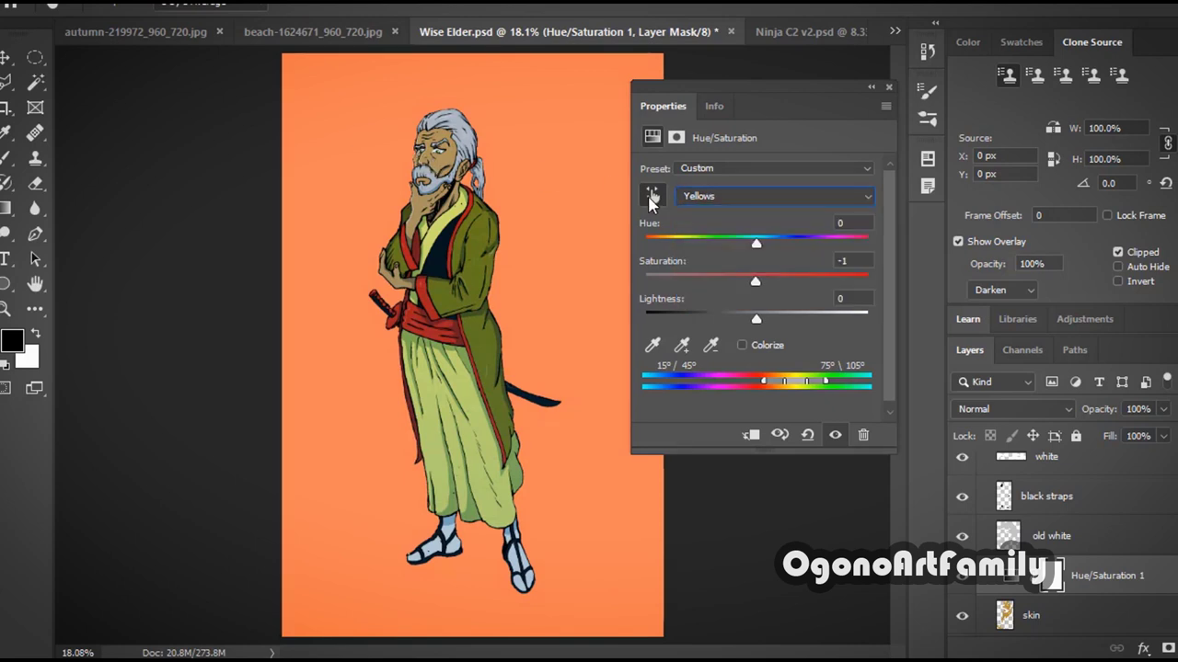
{"action": "mouse_move", "coordinate": [446, 164]}
{"action": "left_mouse_down"}
{"action": "mouse_move", "coordinate": [424, 165]}
{"action": "mouse_move", "coordinate": [559, 166]}
{"action": "mouse_move", "coordinate": [445, 170]}
{"action": "left_mouse_up"}
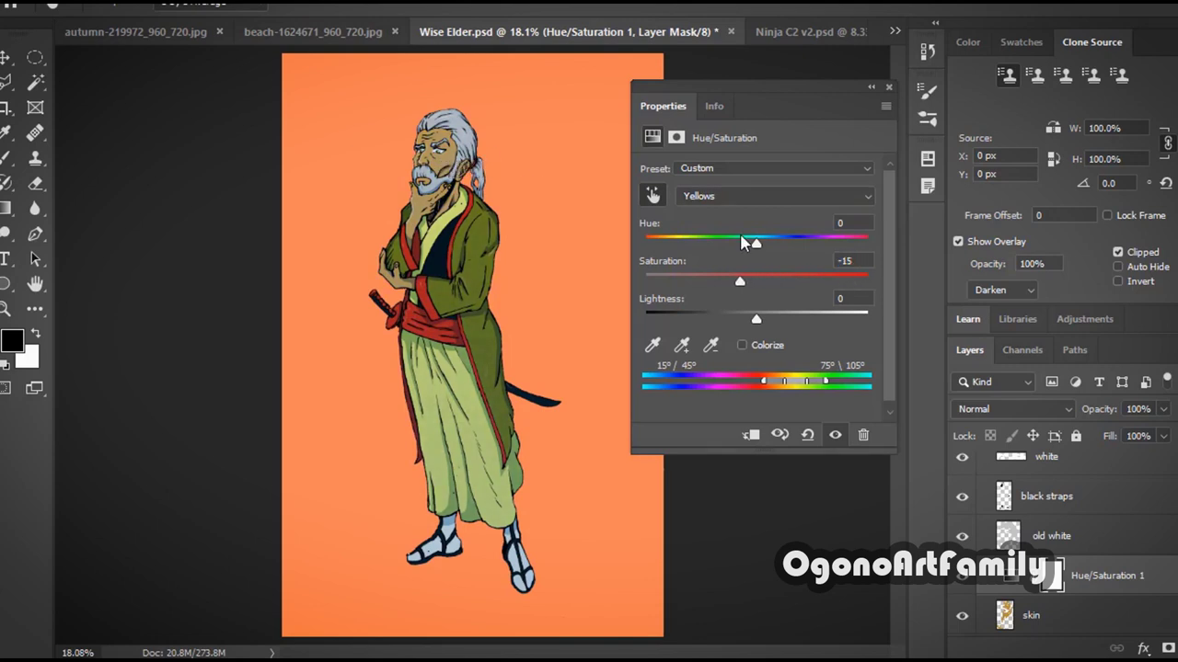
{"action": "mouse_move", "coordinate": [738, 288]}
{"action": "left_mouse_down"}
{"action": "mouse_move", "coordinate": [729, 287]}
{"action": "mouse_move", "coordinate": [754, 287]}
{"action": "left_mouse_up"}
{"action": "mouse_move", "coordinate": [757, 243]}
{"action": "left_mouse_down"}
{"action": "mouse_move", "coordinate": [676, 246]}
{"action": "mouse_move", "coordinate": [755, 243]}
{"action": "left_mouse_up"}
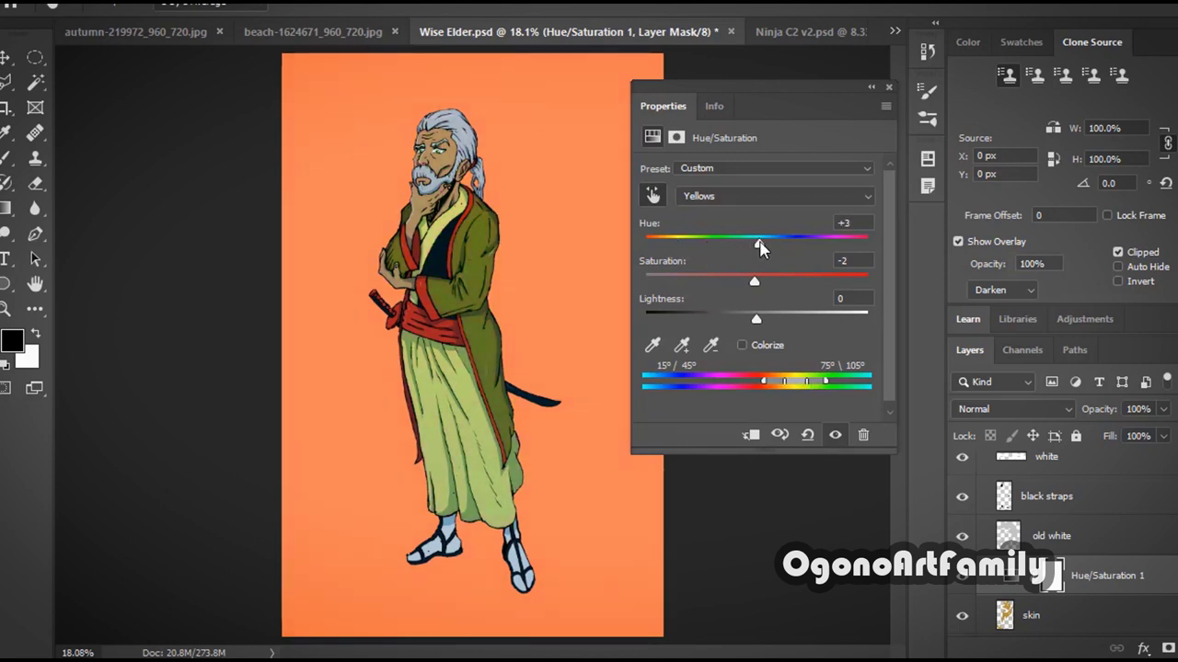
- Try shifting the color range and lightness of the skin adjustment, resampling the face, and undo the last change
{"action": "left_click", "coordinate": [753, 196]}
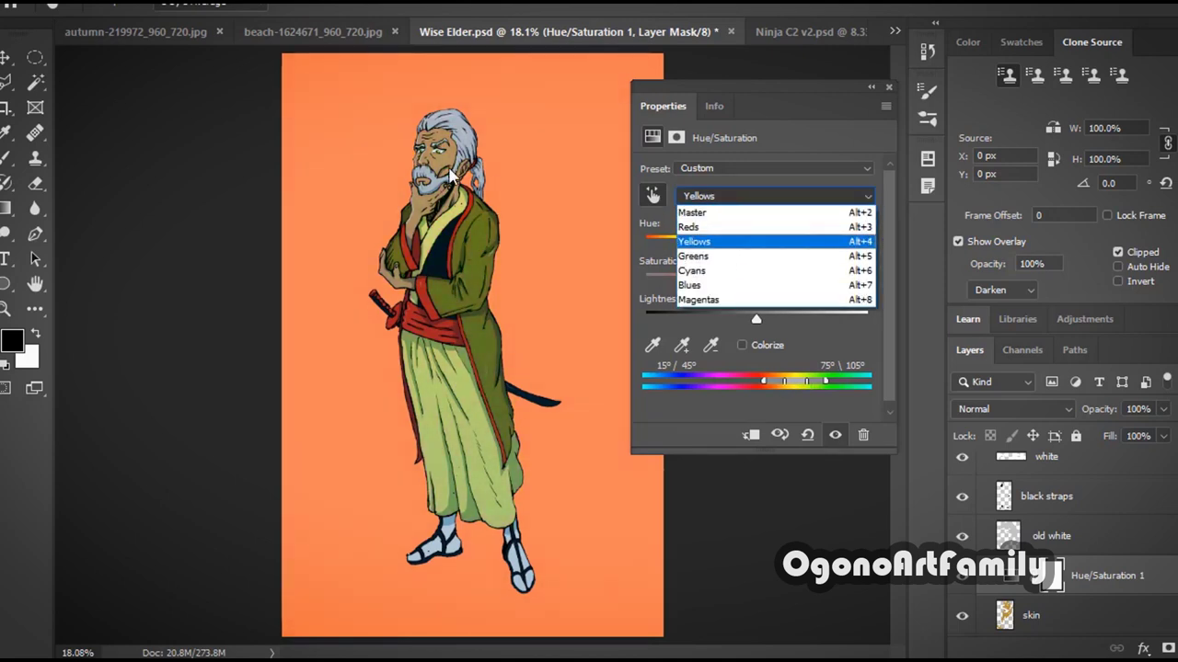
{"action": "left_click", "coordinate": [655, 198]}
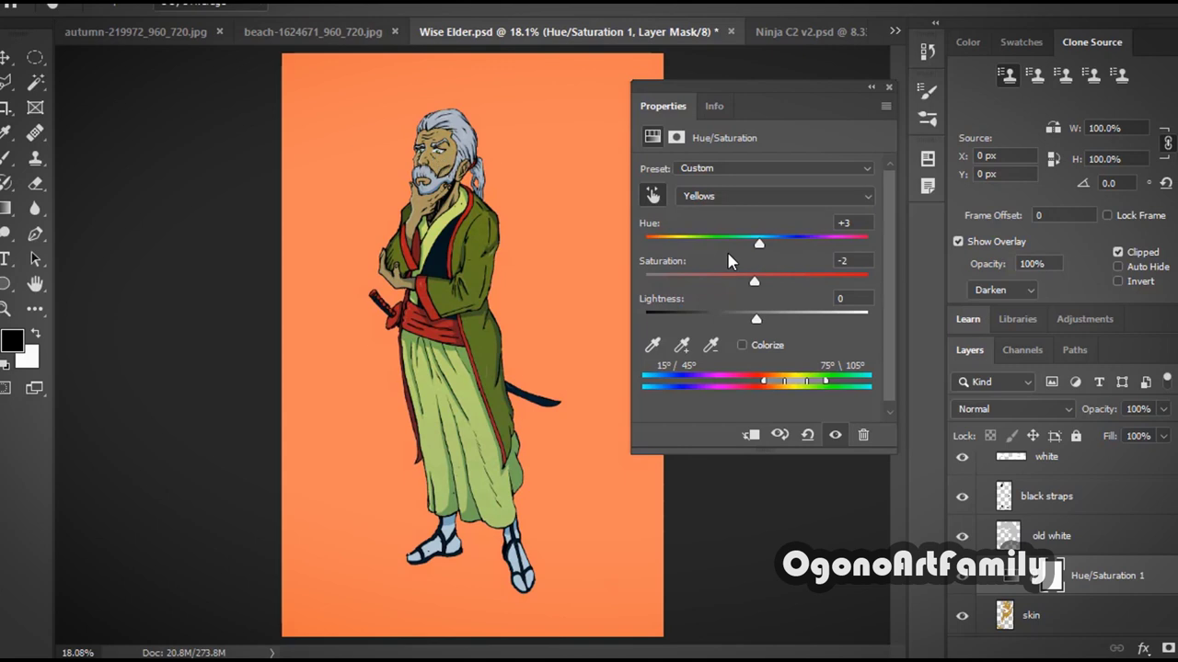
{"action": "left_click_drag", "start_coordinate": [767, 384], "coordinate": [820, 391]}
{"action": "mouse_move", "coordinate": [762, 327]}
{"action": "left_mouse_down"}
{"action": "mouse_move", "coordinate": [815, 322]}
{"action": "mouse_move", "coordinate": [765, 322]}
{"action": "left_mouse_up"}
{"action": "left_click", "coordinate": [653, 200]}
{"action": "left_click", "coordinate": [442, 161]}
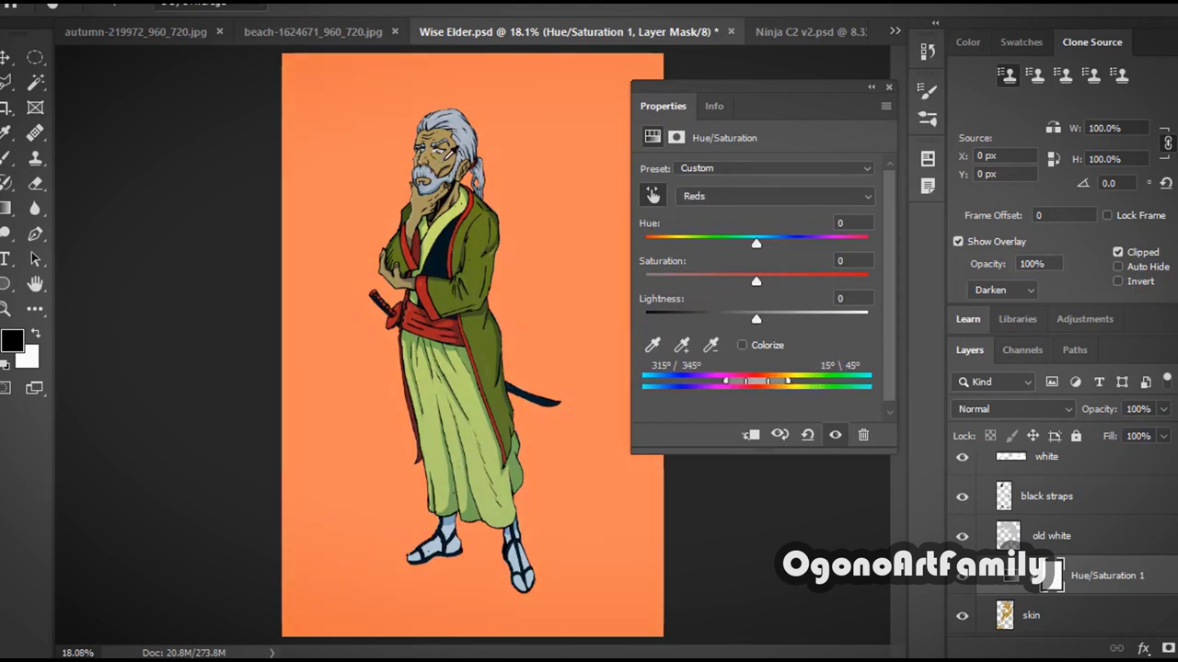
{"action": "mouse_move", "coordinate": [759, 321]}
{"action": "left_mouse_down"}
{"action": "mouse_move", "coordinate": [792, 320]}
{"action": "mouse_move", "coordinate": [765, 320]}
{"action": "left_mouse_up"}
{"action": "left_click", "coordinate": [92, 2]}
{"action": "left_click", "coordinate": [119, 16]}
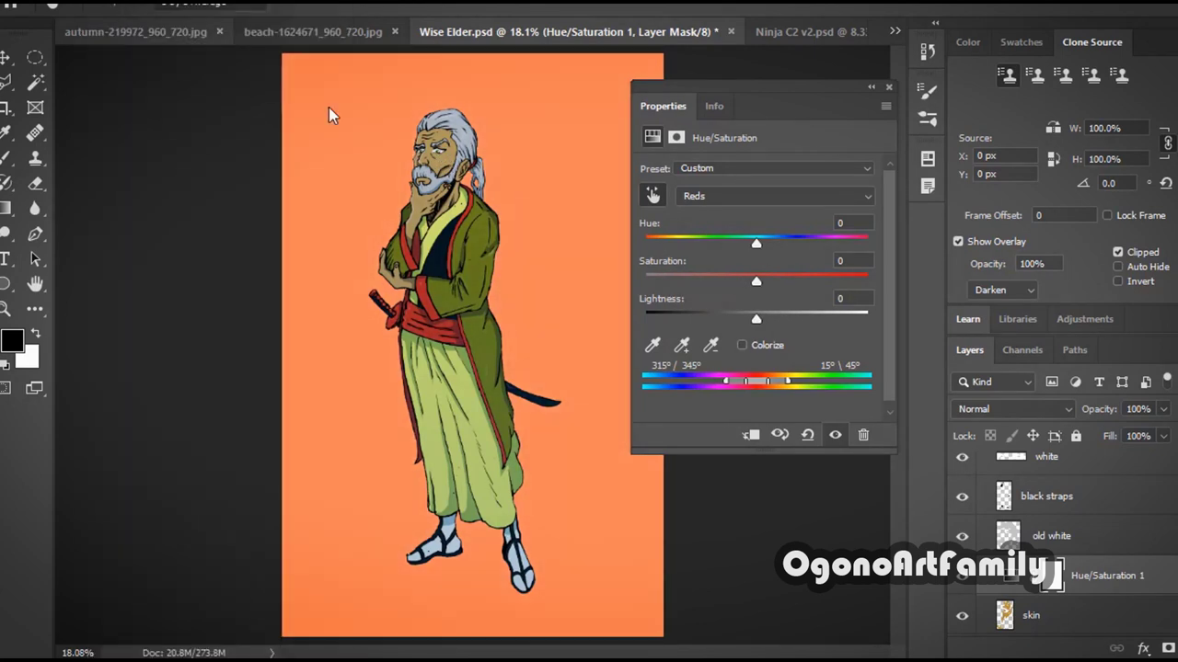
- Delete the Hue/Saturation adjustment layer above the skin layer
{"action": "left_click", "coordinate": [886, 89]}
{"action": "right_click", "coordinate": [1109, 574]}
{"action": "left_click", "coordinate": [894, 77]}
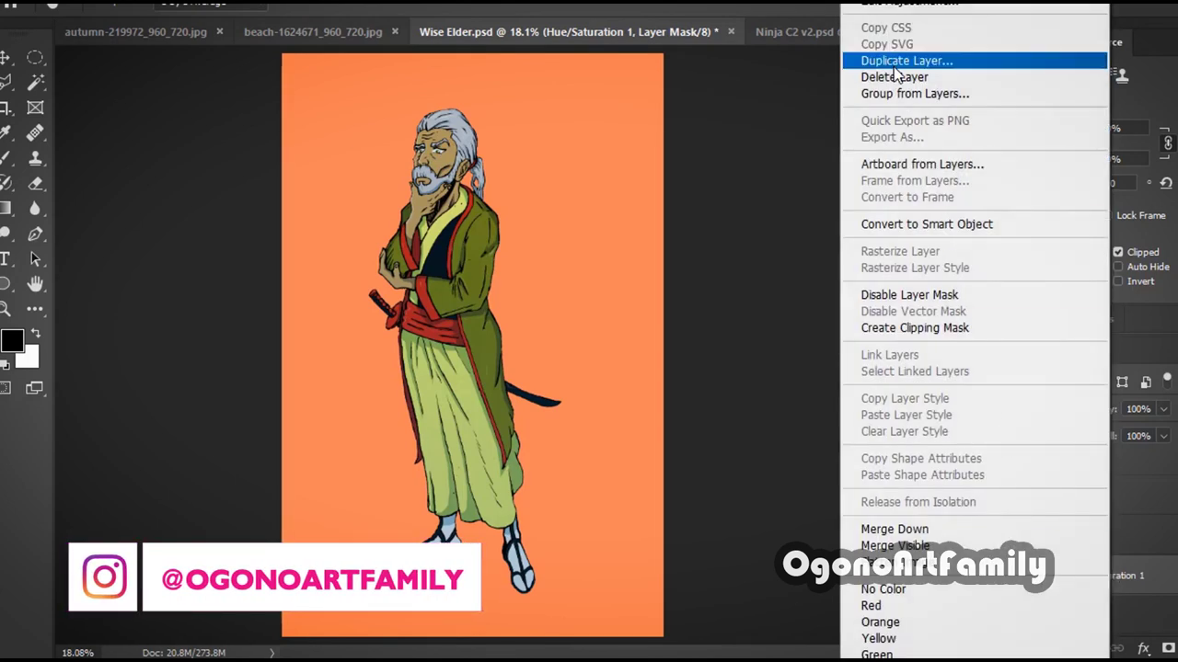
{"action": "left_click", "coordinate": [894, 77]}
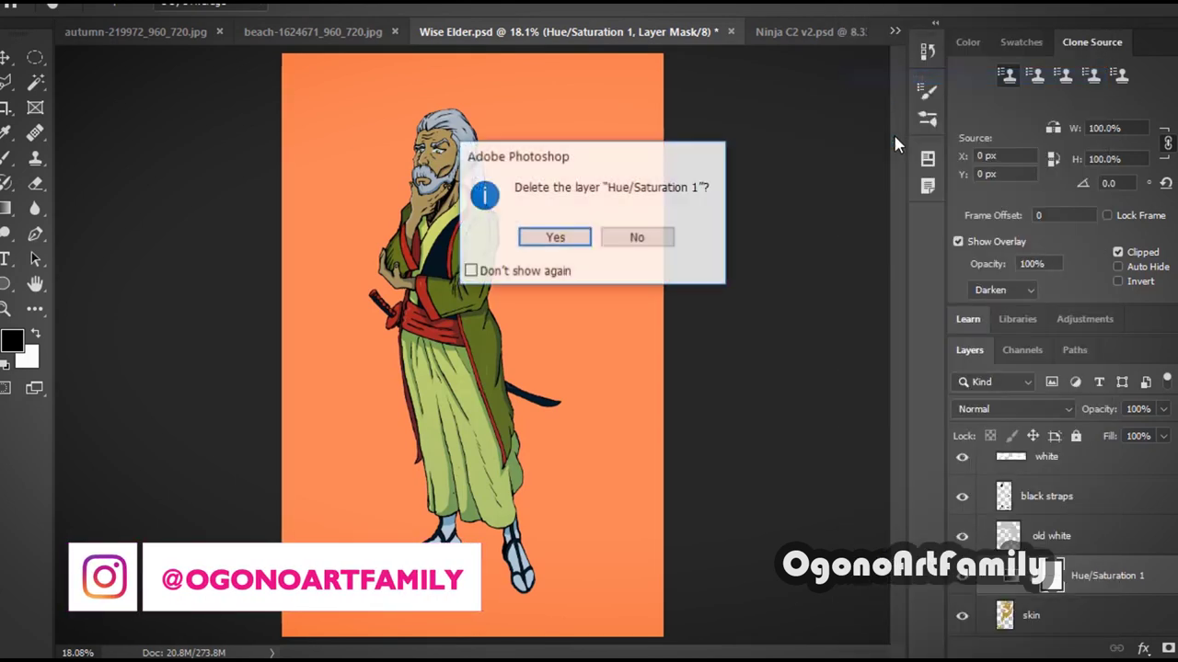
{"action": "left_click", "coordinate": [588, 237]}
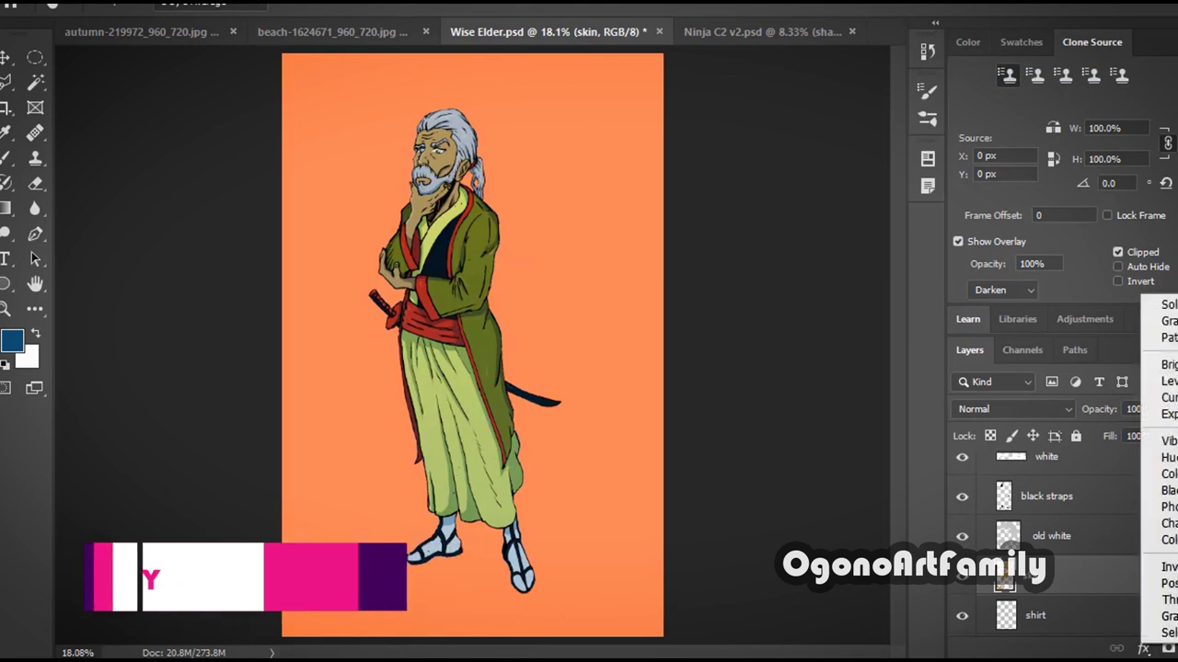
- Add a Curves adjustment layer above the skin layer and brighten the skin by raising the curve's upper part
{"action": "left_click", "coordinate": [1166, 397]}
{"action": "mouse_move", "coordinate": [769, 311]}
{"action": "left_mouse_down"}
{"action": "mouse_move", "coordinate": [749, 231]}
{"action": "mouse_move", "coordinate": [788, 303]}
{"action": "mouse_move", "coordinate": [770, 298]}
{"action": "mouse_move", "coordinate": [783, 263]}
{"action": "mouse_move", "coordinate": [788, 303]}
{"action": "mouse_move", "coordinate": [774, 313]}
{"action": "left_mouse_up"}
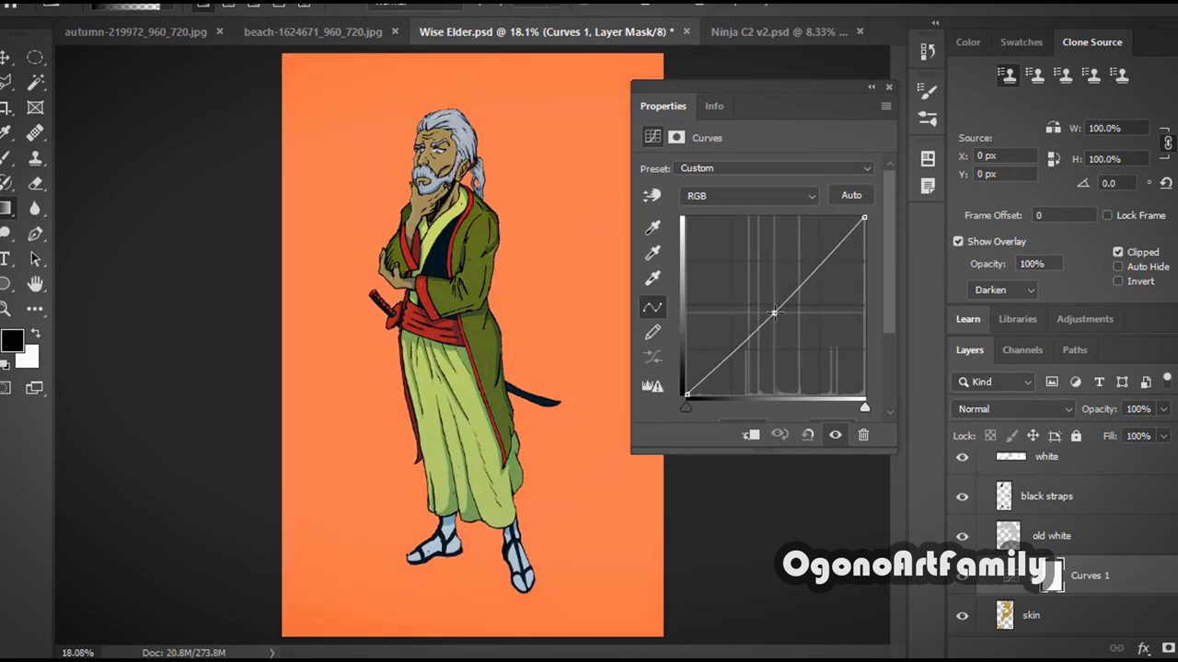
{"action": "left_click", "coordinate": [651, 195]}
{"action": "left_click", "coordinate": [442, 156]}
{"action": "left_click_drag", "start_coordinate": [807, 282], "coordinate": [802, 268]}
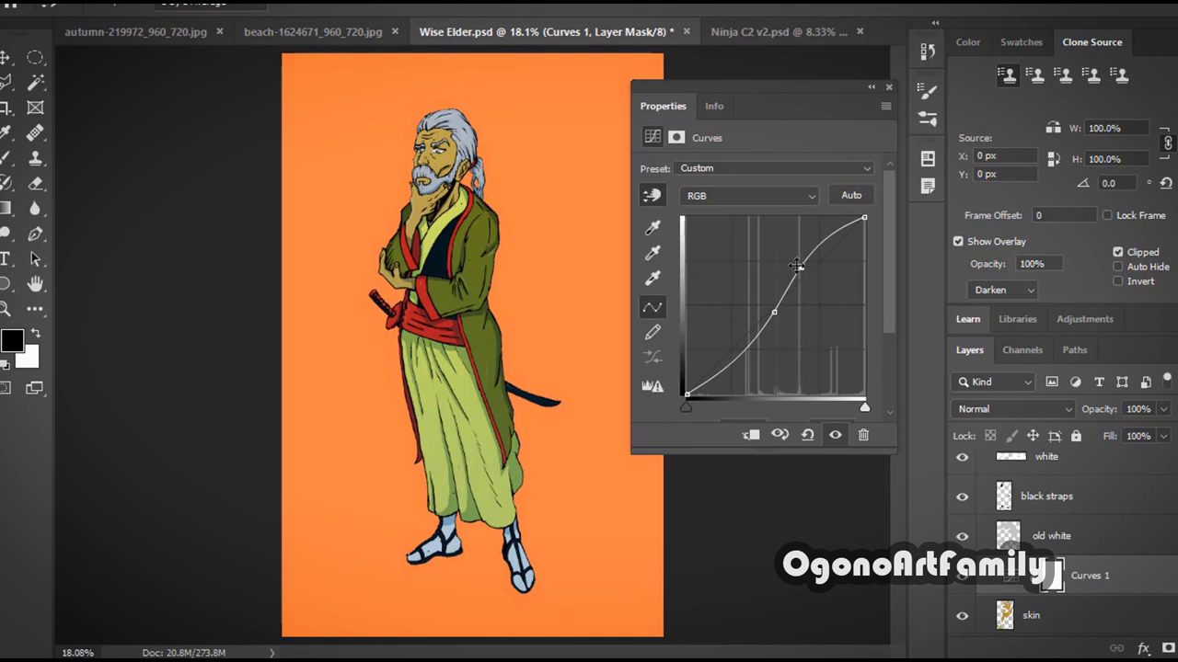
{"action": "left_click", "coordinate": [887, 87]}
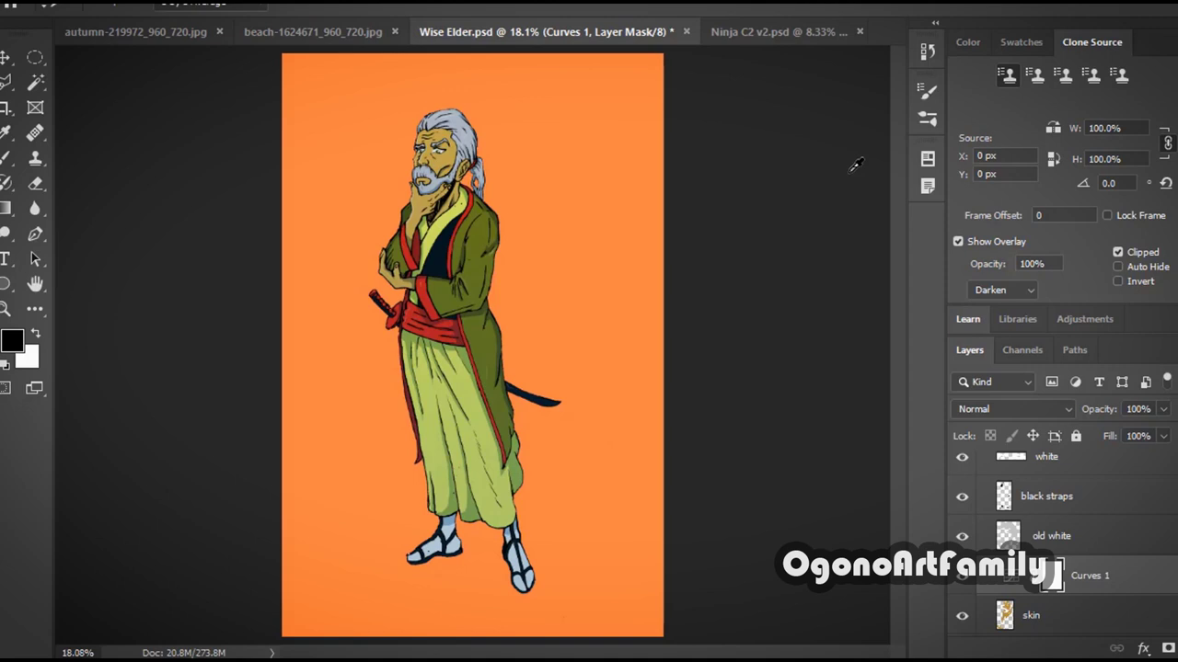
- Toggle the Background layer's visibility off and on, and examine the figure's adjusted colors up close
{"action": "scroll", "coordinate": [1112, 555], "scroll_direction": "down", "scroll_amount": 3}
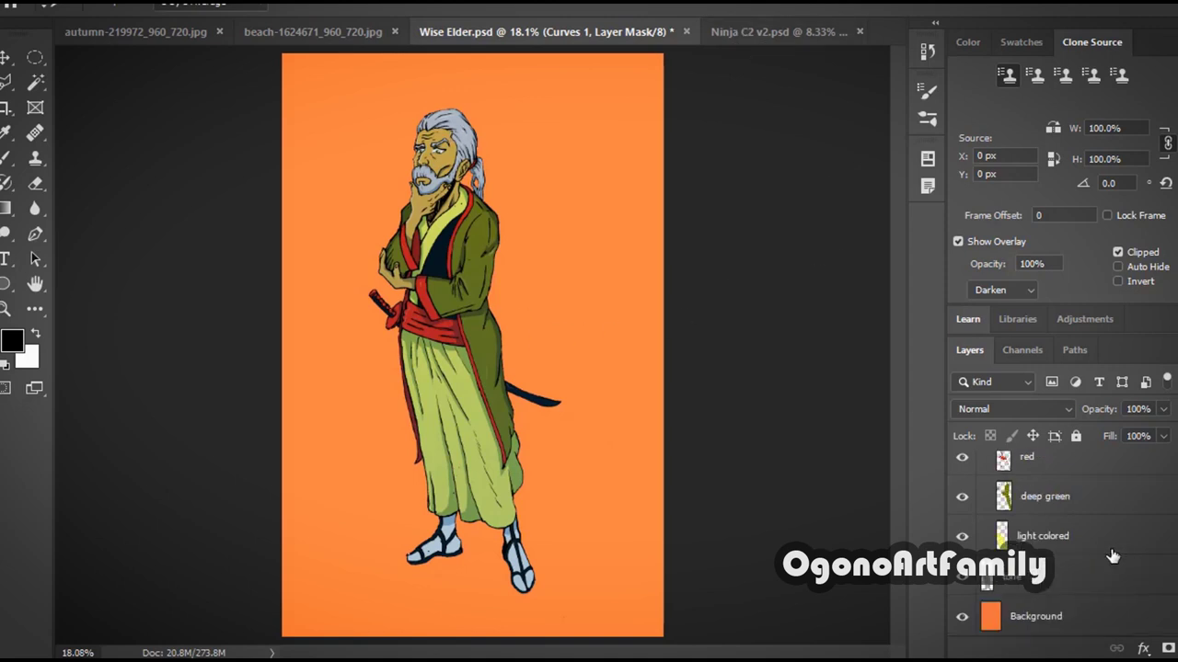
{"action": "left_click", "coordinate": [962, 617]}
{"action": "left_click", "coordinate": [962, 617]}
{"action": "left_click", "coordinate": [961, 616]}
{"action": "left_click", "coordinate": [961, 617]}
{"action": "left_click", "coordinate": [961, 617]}
{"action": "left_click", "coordinate": [961, 616]}
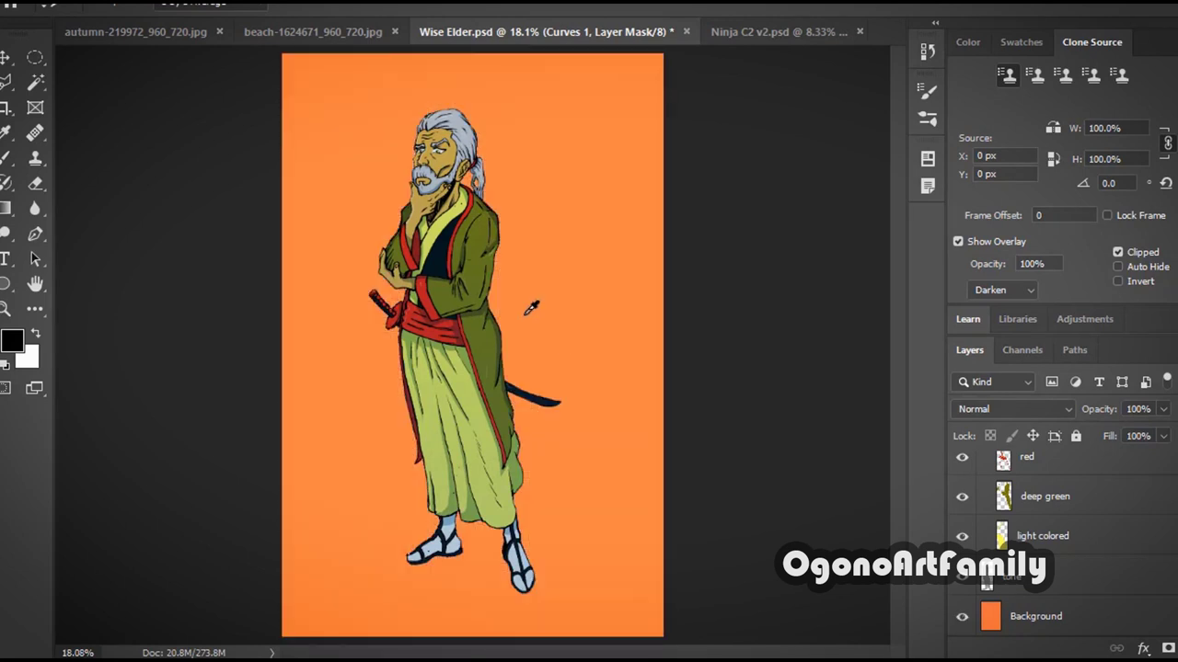
{"action": "scroll", "coordinate": [507, 190], "scroll_direction": "up", "scroll_amount": 7}
{"action": "scroll", "coordinate": [507, 190], "scroll_direction": "down", "scroll_amount": 6}
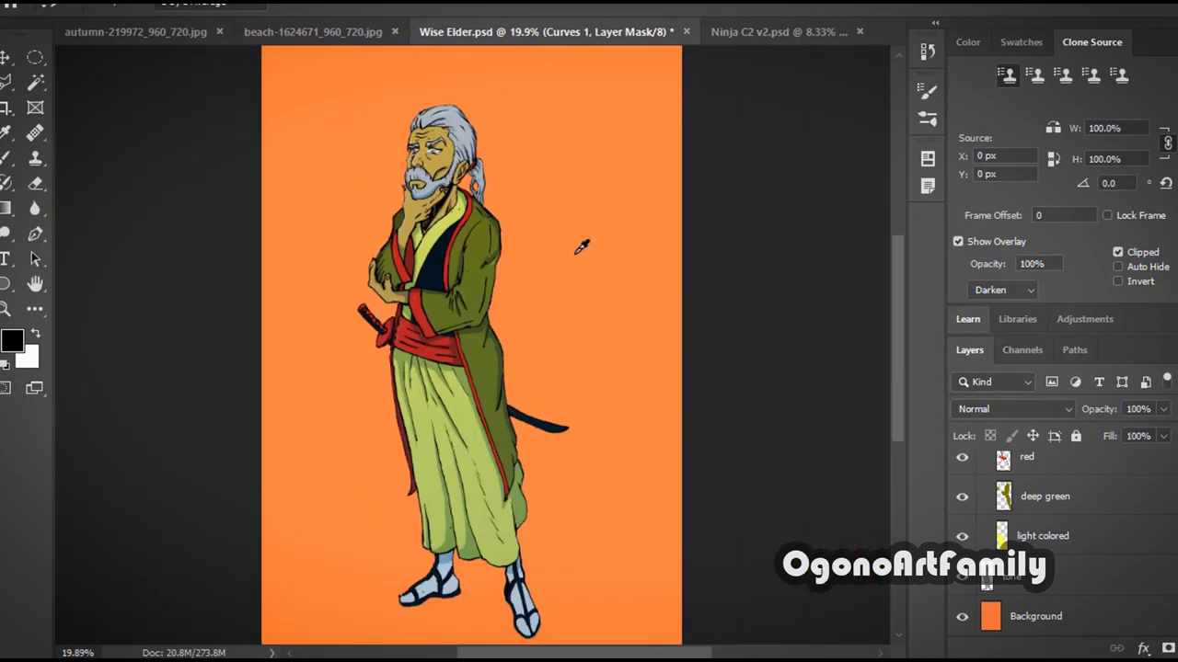
{"action": "scroll", "coordinate": [681, 326], "scroll_direction": "down", "scroll_amount": 1}
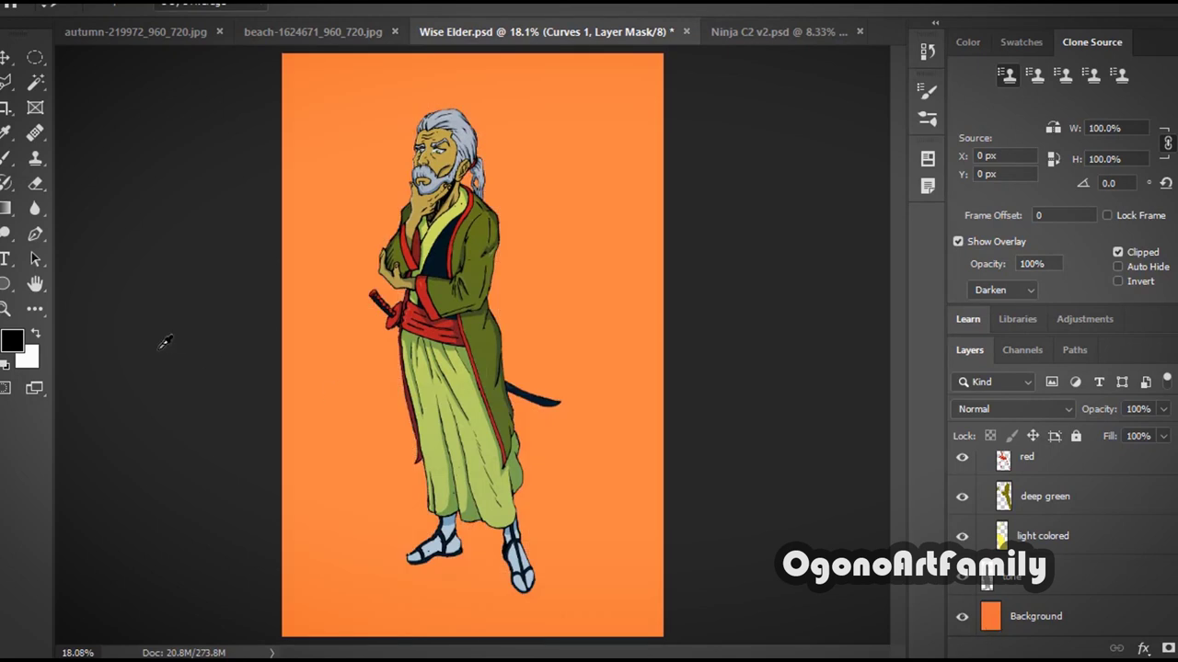
- Choose a violet-blue foreground color while the Curves layer mask is active
{"action": "left_click", "coordinate": [13, 339]}
{"action": "left_click", "coordinate": [799, 189]}
{"action": "left_click_drag", "start_coordinate": [799, 189], "coordinate": [806, 111]}
{"action": "left_click", "coordinate": [939, 181]}
{"action": "left_click", "coordinate": [850, 132]}
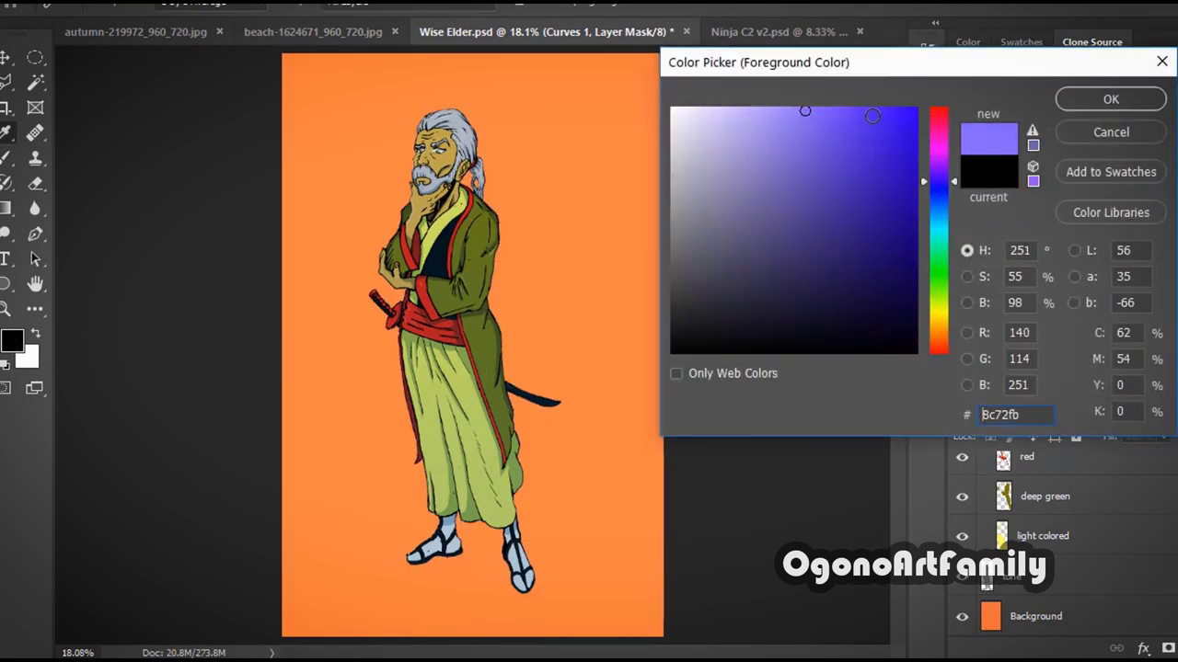
{"action": "left_click", "coordinate": [1081, 98]}
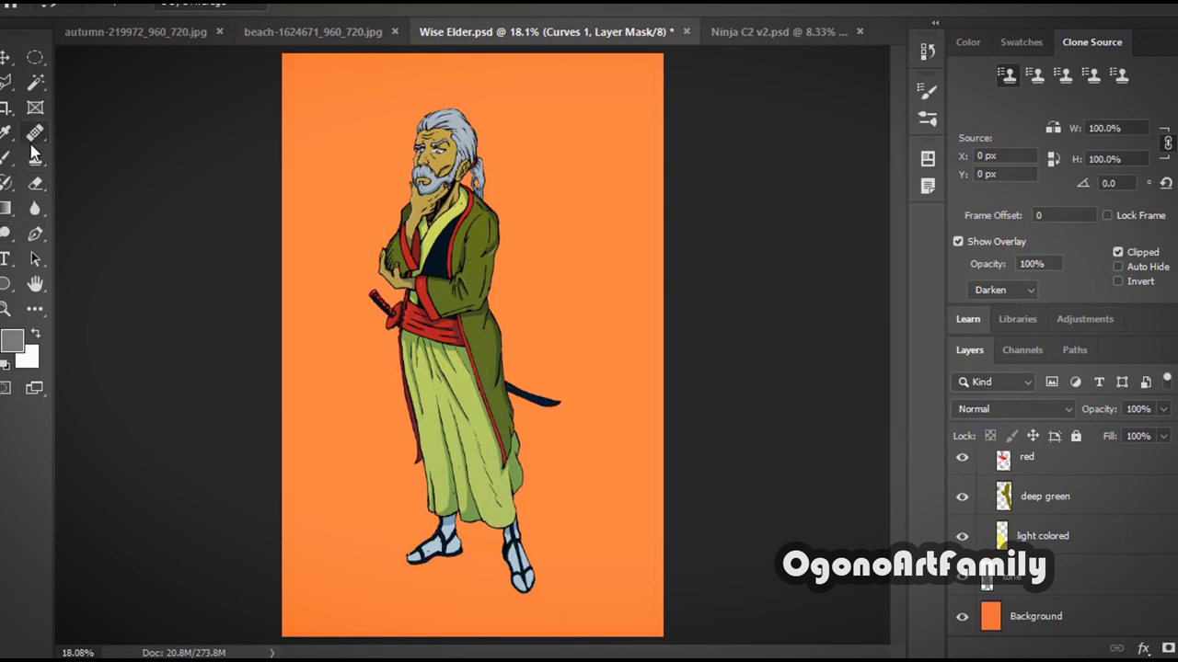
- Fill the Background layer with the dark blue foreground color using the Paint Bucket tool
{"action": "right_click", "coordinate": [8, 209]}
{"action": "left_click", "coordinate": [92, 227]}
{"action": "left_click", "coordinate": [1095, 626]}
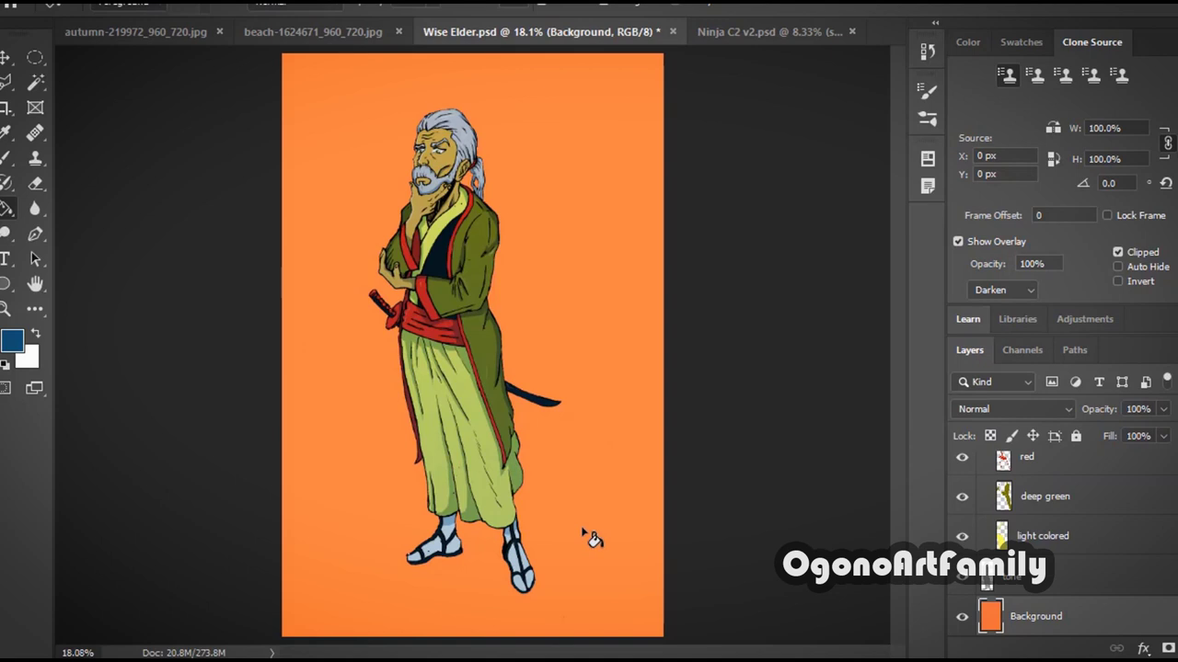
{"action": "left_click", "coordinate": [586, 536]}
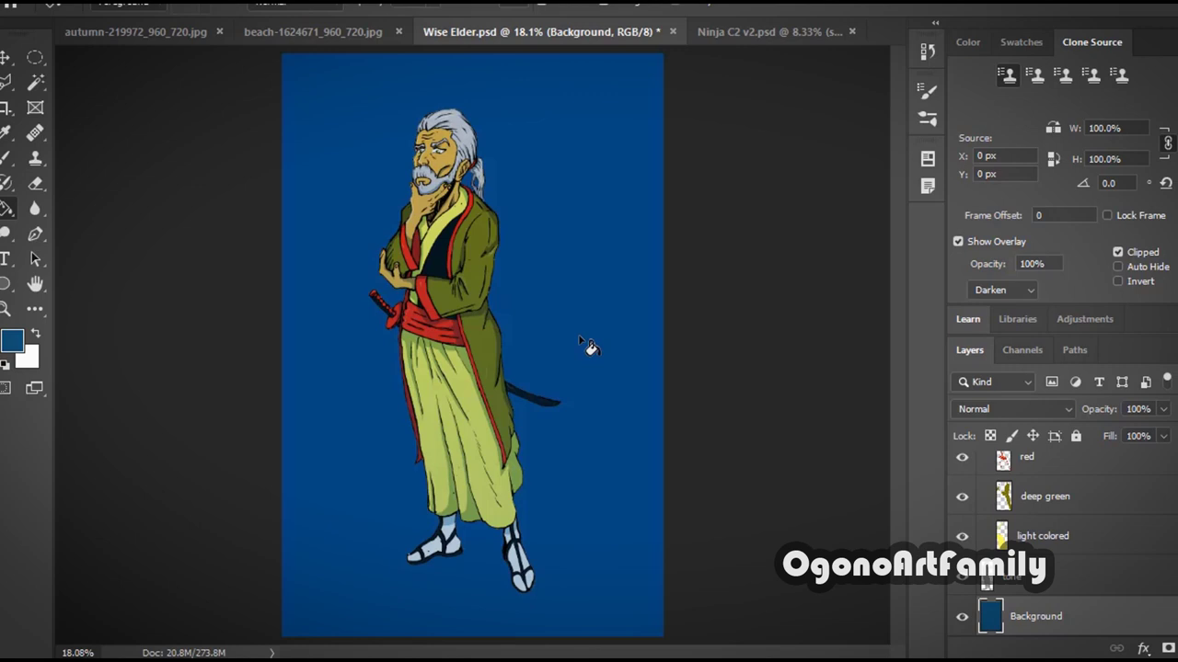
- Collapse the flats group and select all layers from Layer 1 down to the Background
{"action": "scroll", "coordinate": [521, 294], "scroll_direction": "down", "scroll_amount": 1}
{"action": "scroll", "coordinate": [521, 294], "scroll_direction": "down", "scroll_amount": 1}
{"action": "scroll", "coordinate": [519, 281], "scroll_direction": "up", "scroll_amount": 2}
{"action": "scroll", "coordinate": [519, 278], "scroll_direction": "down", "scroll_amount": 2}
{"action": "scroll", "coordinate": [519, 278], "scroll_direction": "up", "scroll_amount": 1}
{"action": "scroll", "coordinate": [1030, 552], "scroll_direction": "up", "scroll_amount": 5}
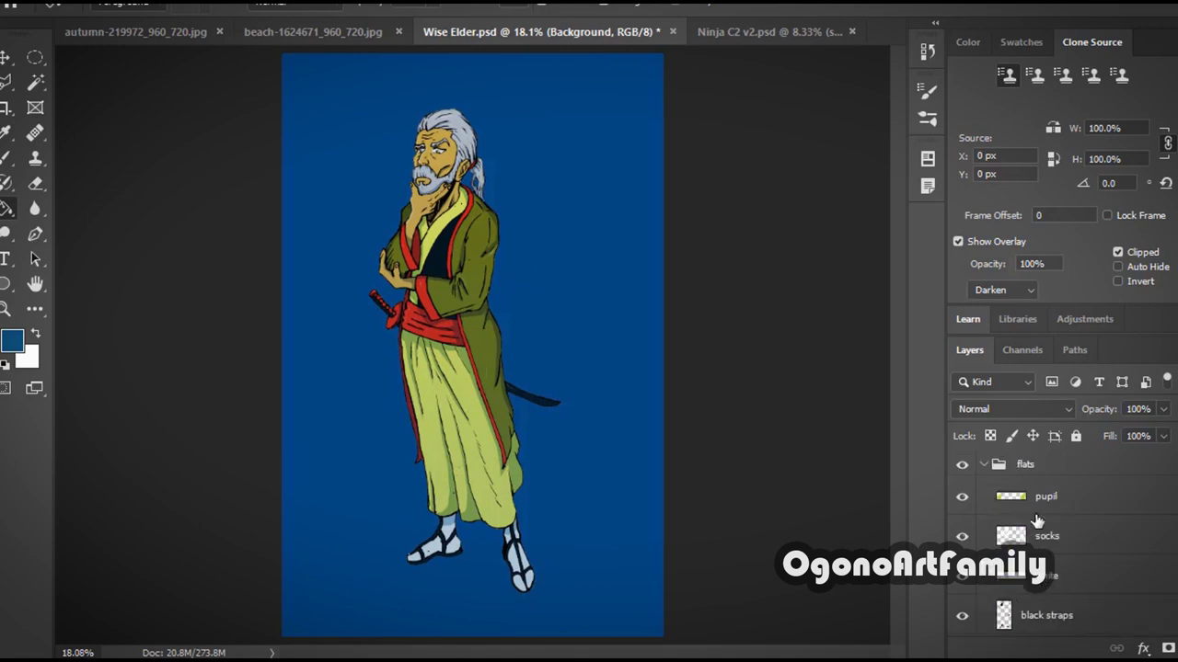
{"action": "left_click", "coordinate": [984, 463]}
{"action": "scroll", "coordinate": [1049, 492], "scroll_direction": "up", "scroll_amount": 2}
{"action": "left_click", "coordinate": [1053, 485]}
{"action": "scroll", "coordinate": [1061, 507], "scroll_direction": "down", "scroll_amount": 3}
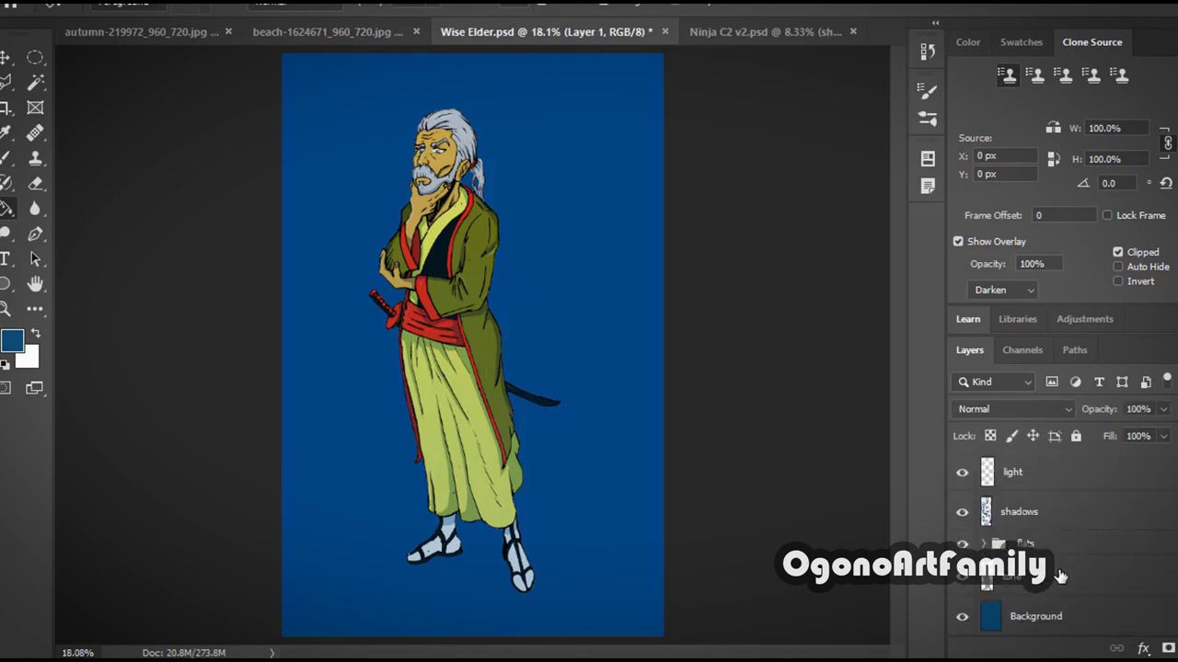
{"action": "left_click", "coordinate": [1063, 615], "text": "shift"}
- Duplicate the selected layers and merge the duplicates into one layer, checking it by toggling its visibility
{"action": "right_click", "coordinate": [1077, 532]}
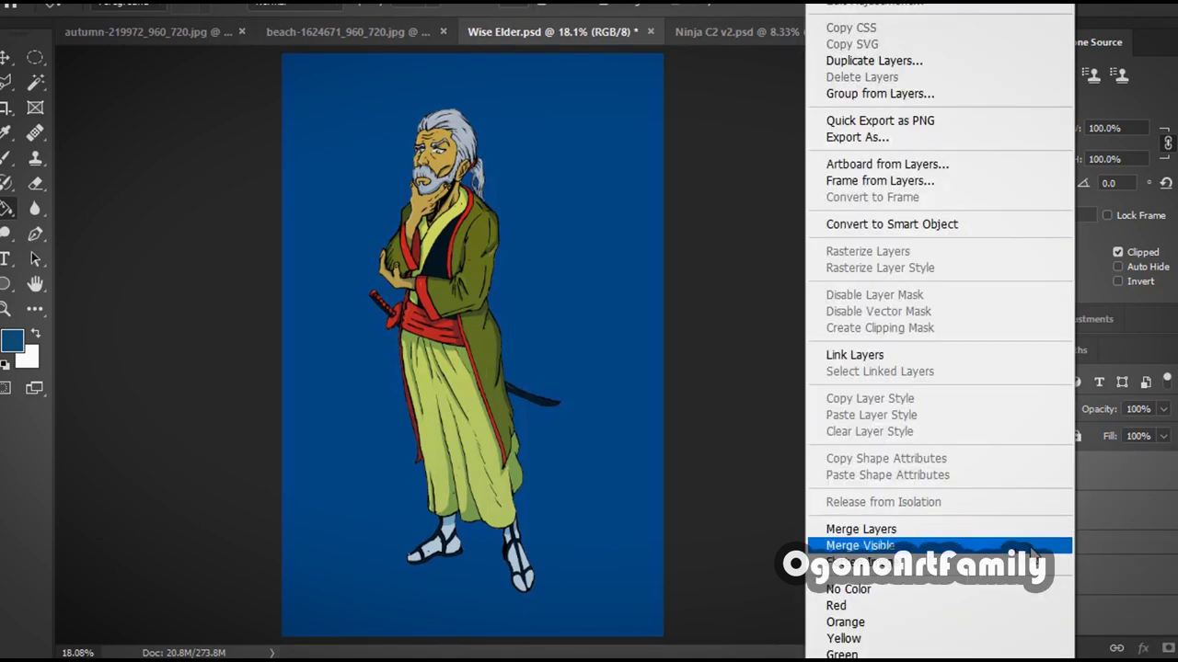
{"action": "right_click", "coordinate": [1139, 521]}
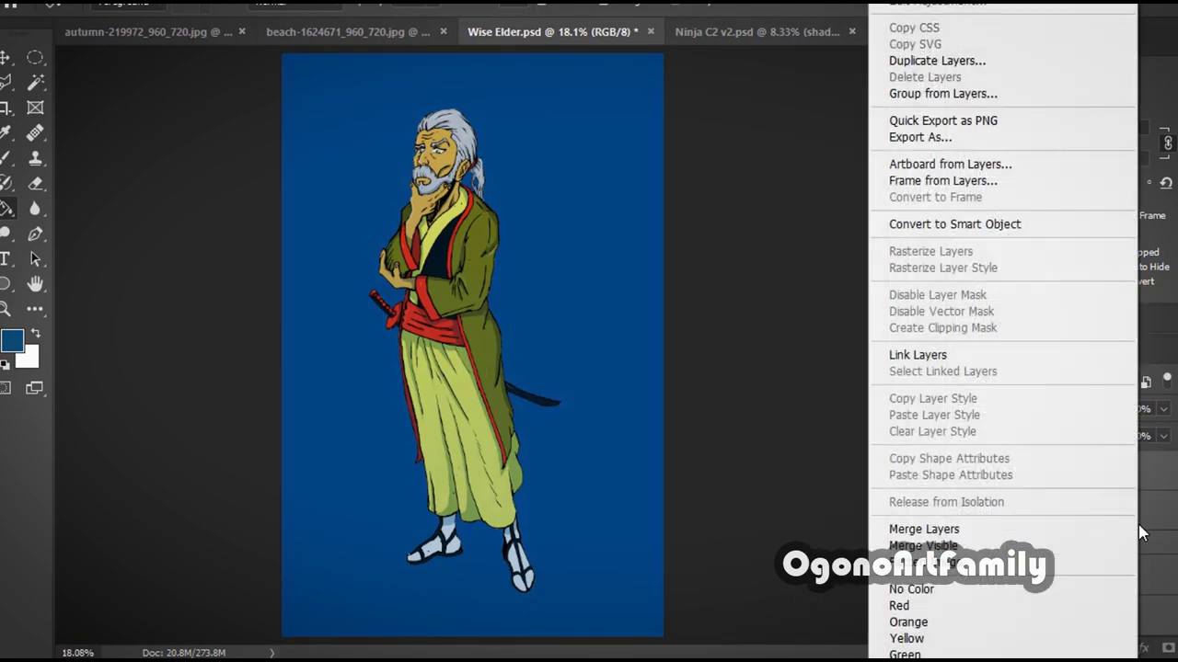
{"action": "left_click", "coordinate": [960, 60]}
{"action": "left_click", "coordinate": [807, 139]}
{"action": "right_click", "coordinate": [1083, 542]}
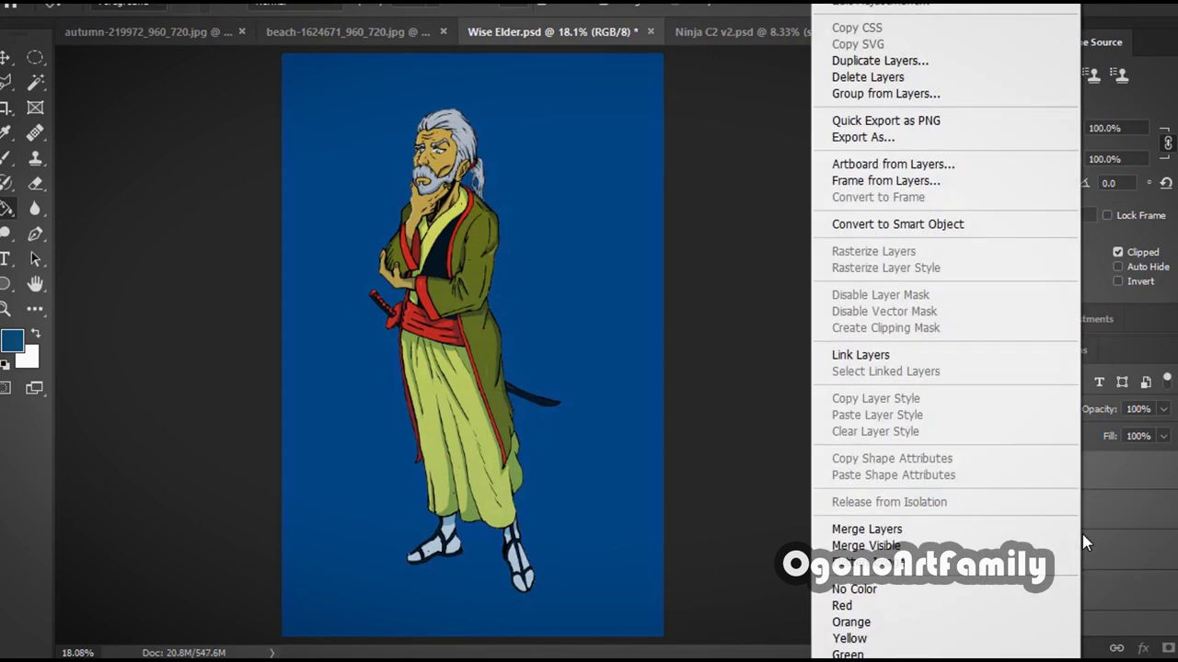
{"action": "left_click", "coordinate": [910, 532]}
{"action": "left_click", "coordinate": [961, 474]}
{"action": "left_click", "coordinate": [963, 475]}
- Duplicate the merged Layer 1 copy layer
{"action": "right_click", "coordinate": [1067, 484]}
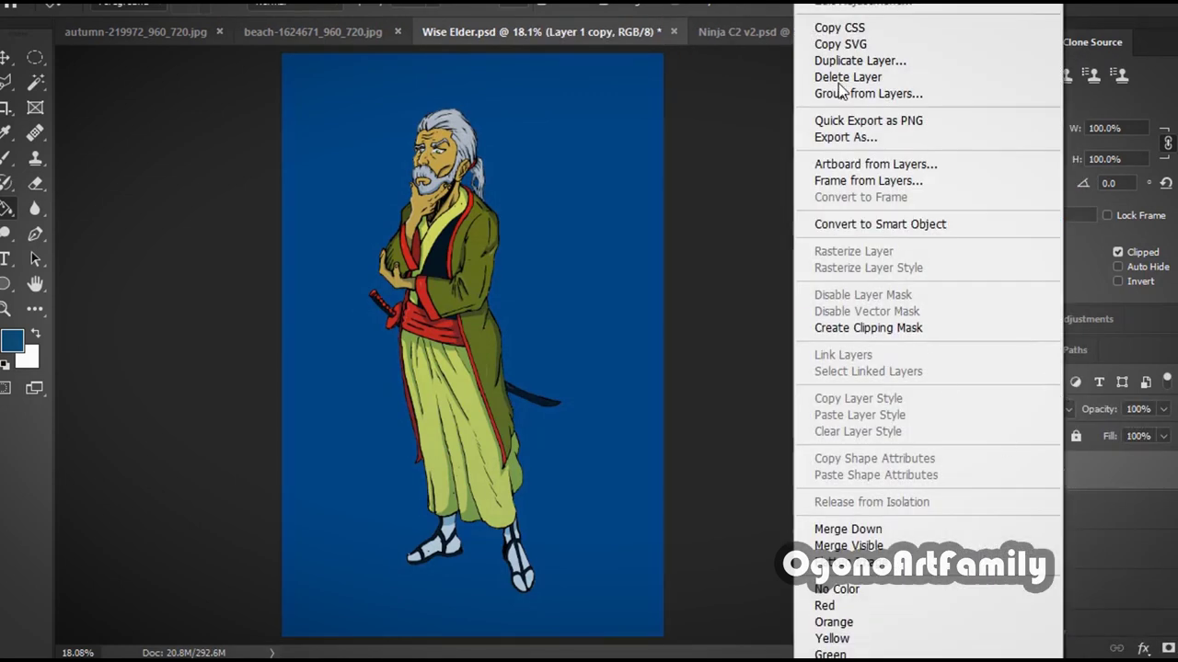
{"action": "left_click", "coordinate": [856, 61]}
{"action": "left_click", "coordinate": [806, 141]}
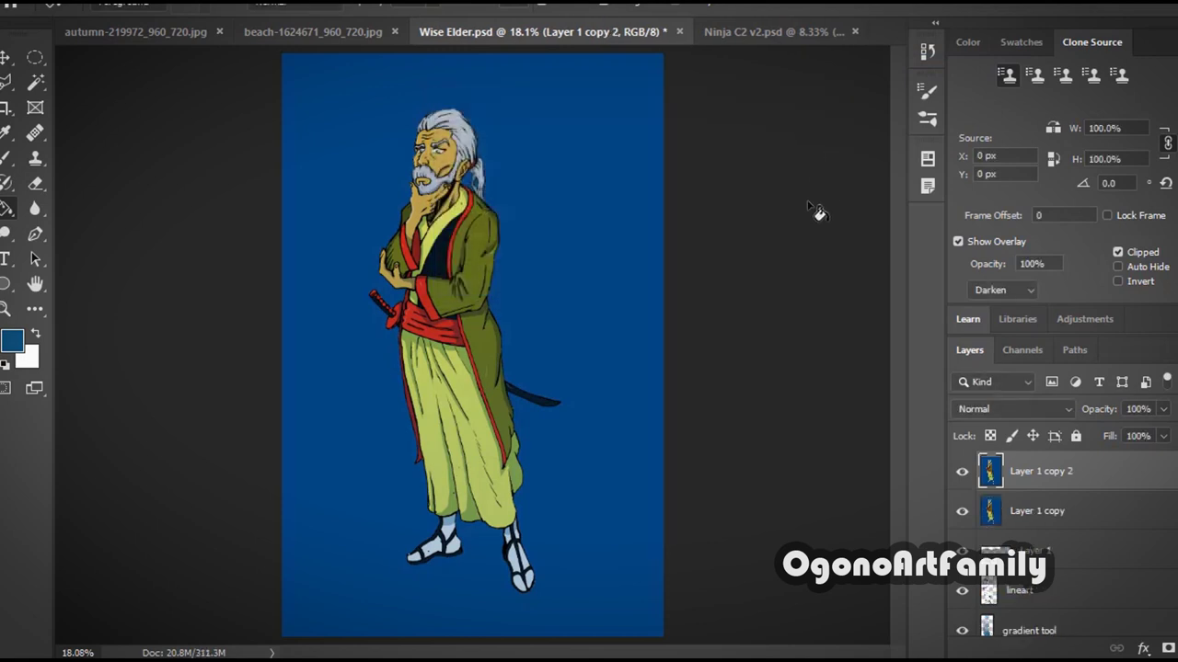
- Apply a Gaussian Blur with a slightly reduced radius to the new top copy and set its blend mode to Lighten
{"action": "left_click", "coordinate": [296, 3]}
{"action": "mouse_move", "coordinate": [295, 187]}
{"action": "left_click", "coordinate": [558, 260]}
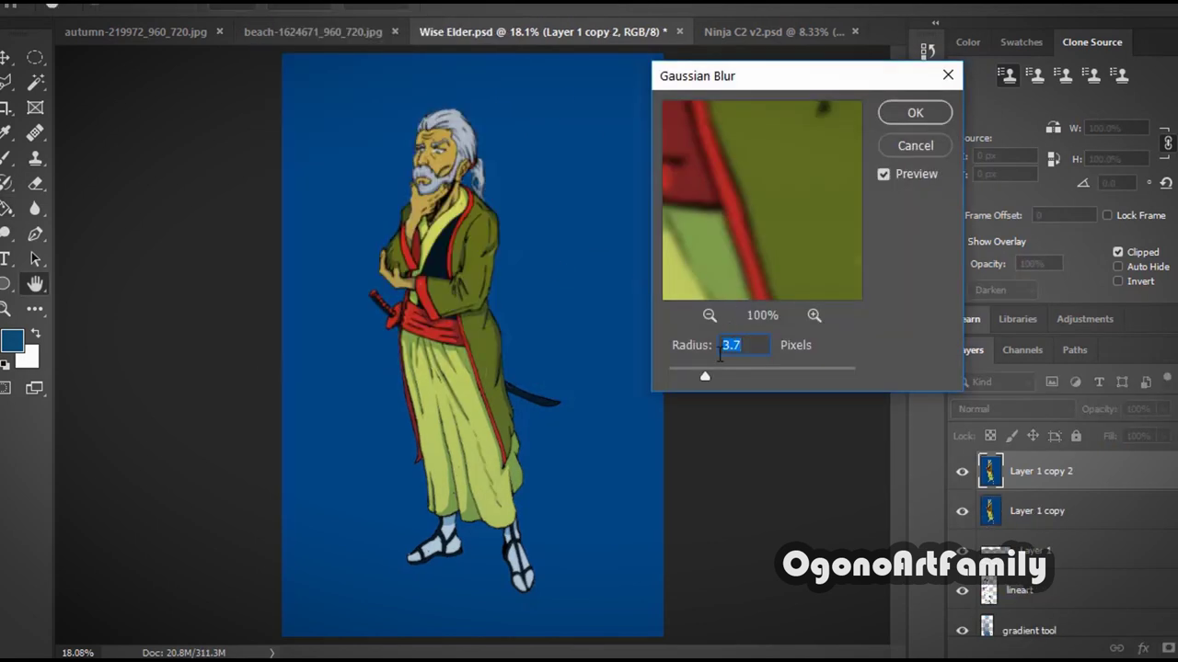
{"action": "left_click_drag", "start_coordinate": [703, 375], "coordinate": [692, 377]}
{"action": "left_click", "coordinate": [915, 113]}
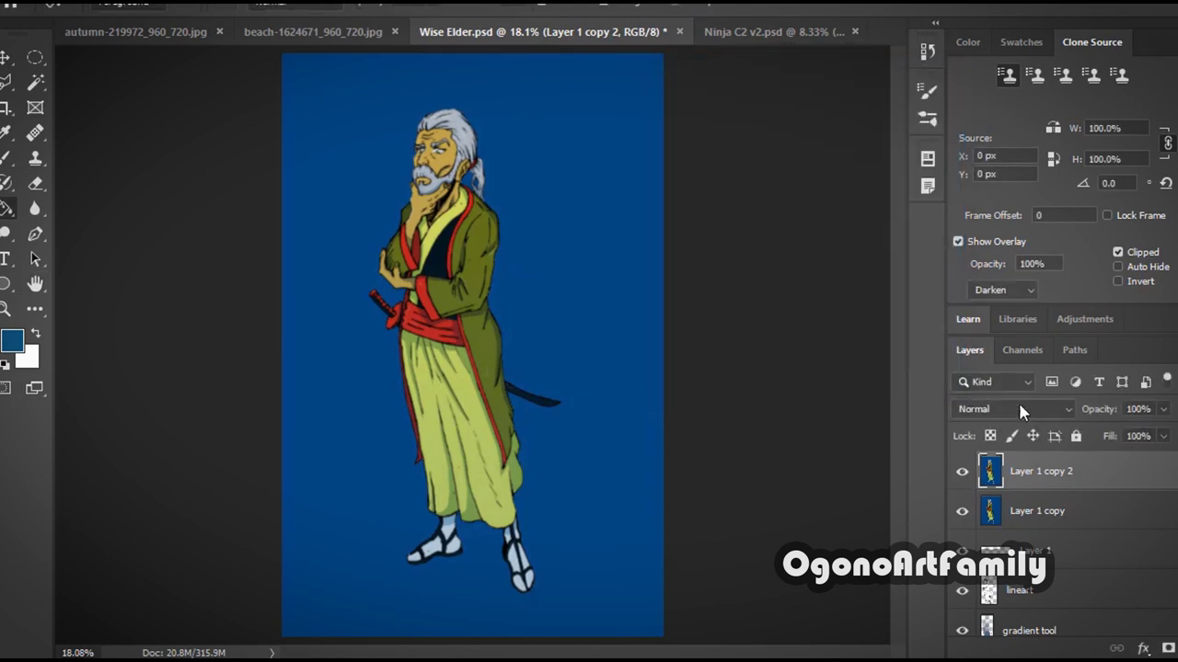
{"action": "left_click", "coordinate": [1019, 407]}
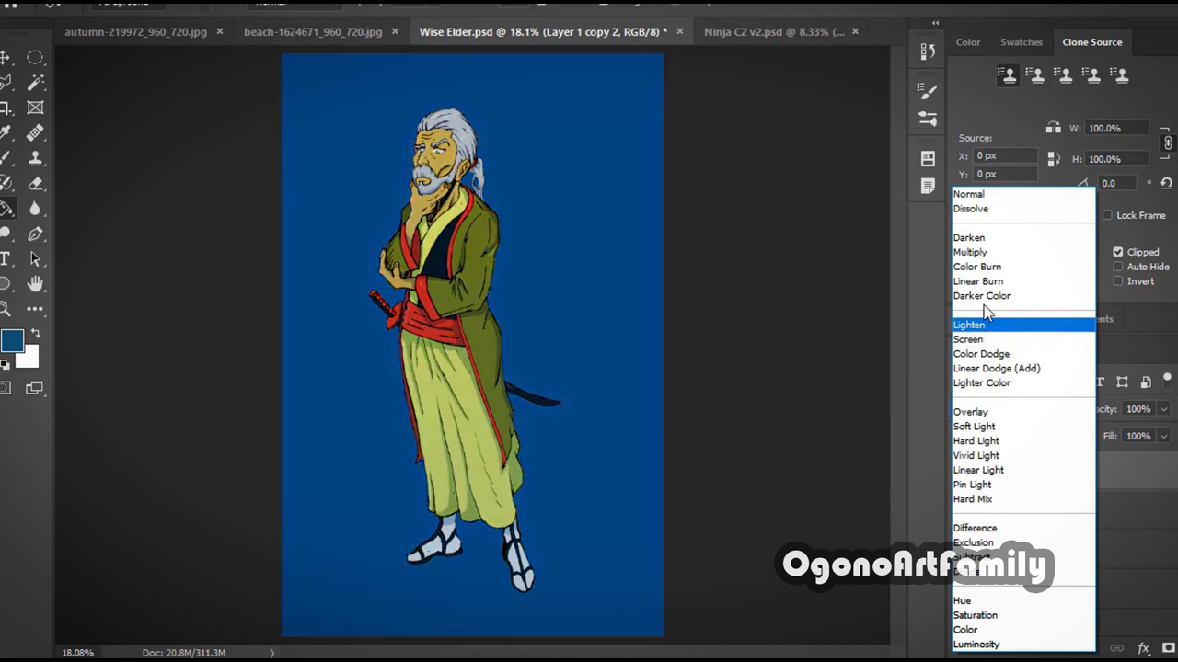
{"action": "left_click", "coordinate": [963, 323]}
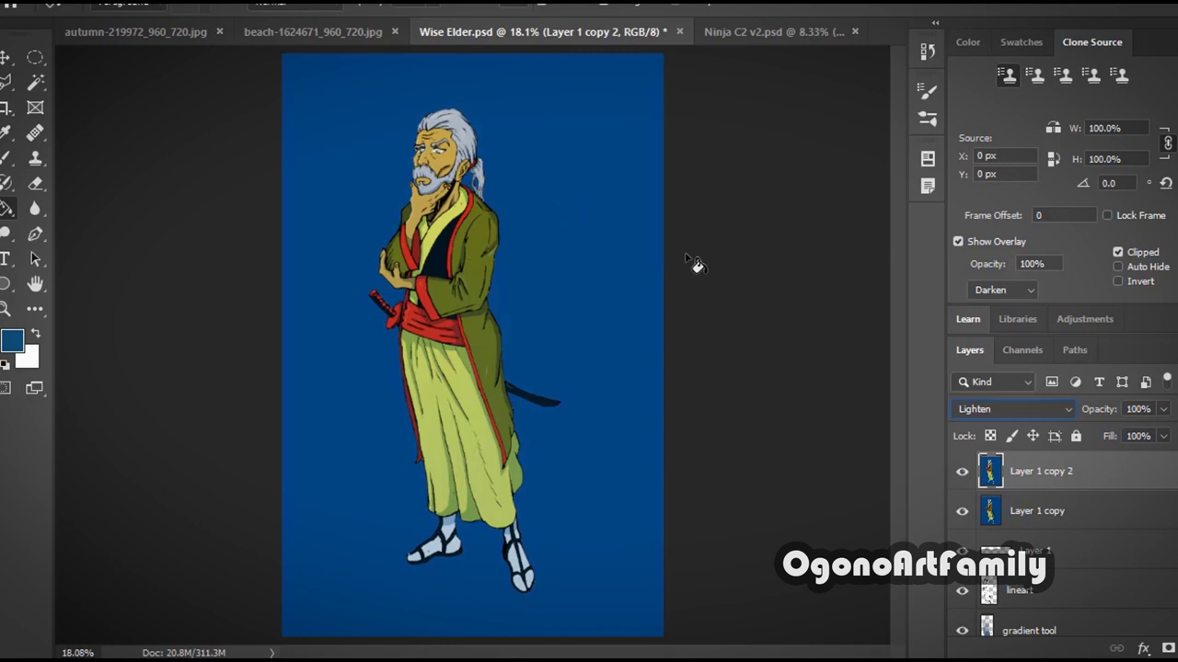
- Activate the Move tool and save the document over the existing Wise Elder file in Photoshop format with Maximize Compatibility on
{"action": "right_click", "coordinate": [3, 59]}
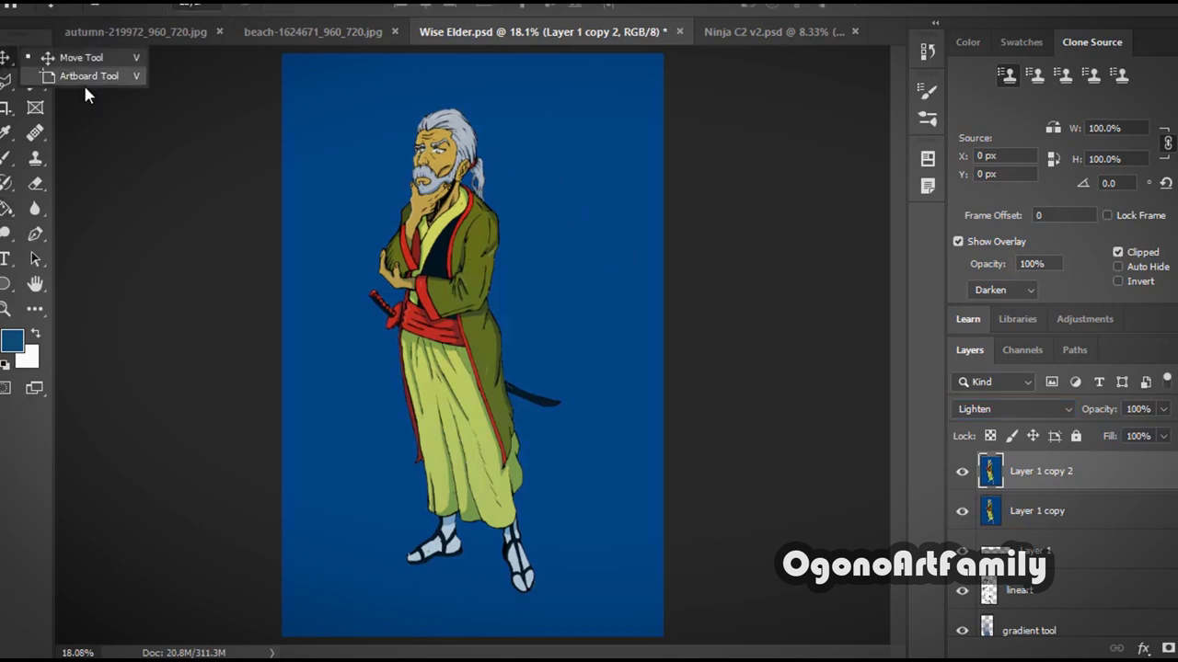
{"action": "left_click", "coordinate": [109, 59]}
{"action": "scroll", "coordinate": [305, 140], "scroll_direction": "up", "scroll_amount": 1}
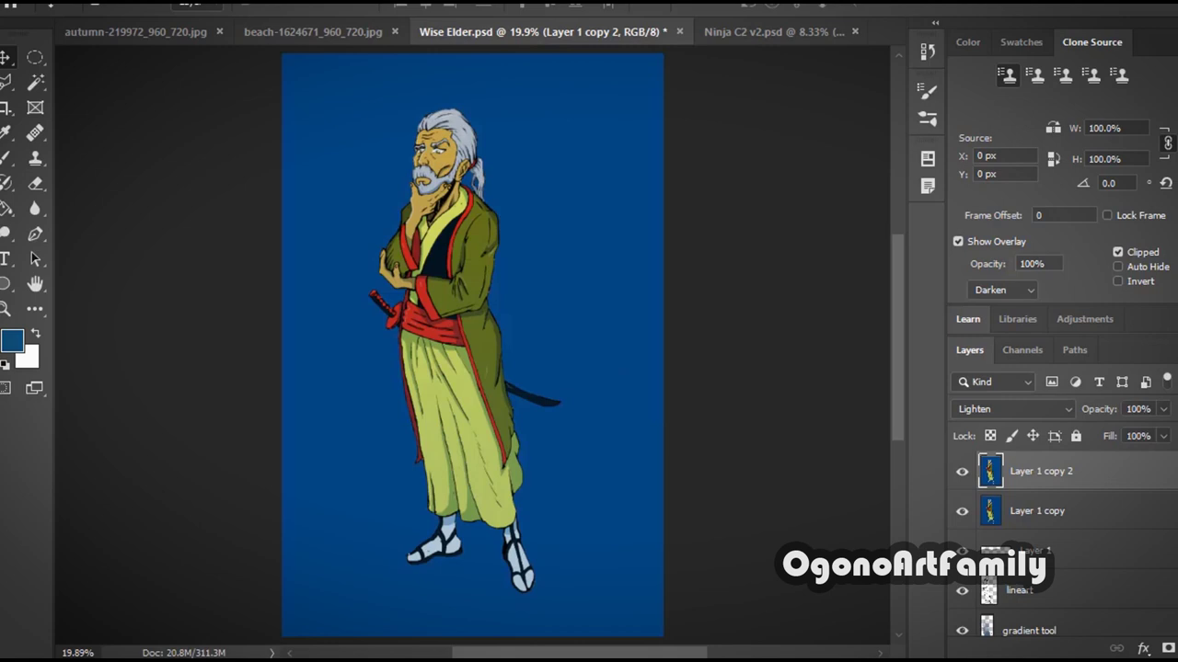
{"action": "left_click", "coordinate": [13, 2]}
{"action": "left_click", "coordinate": [64, 181]}
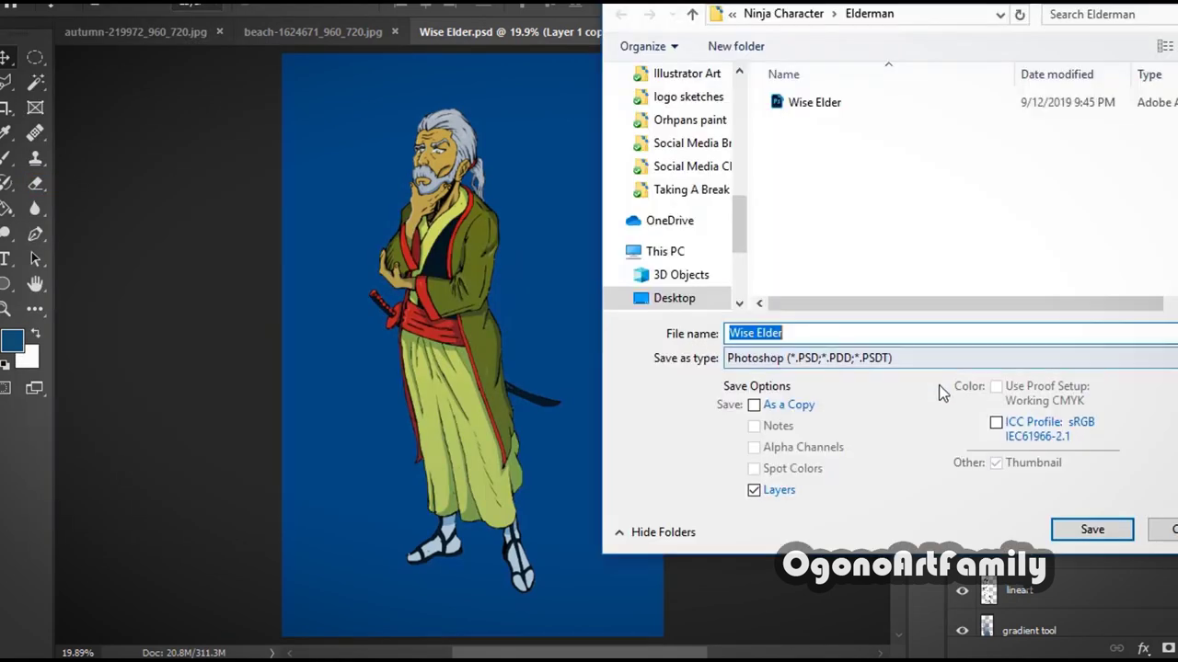
{"action": "left_click", "coordinate": [1090, 528]}
{"action": "left_click", "coordinate": [692, 318]}
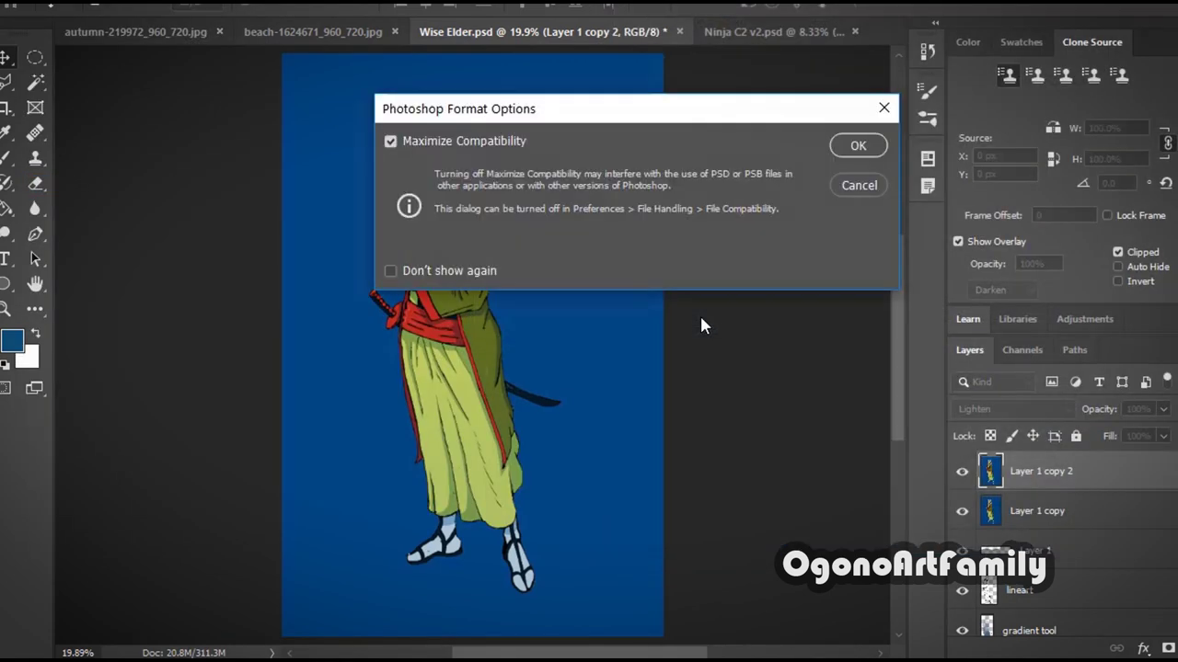
{"action": "left_click", "coordinate": [855, 147]}
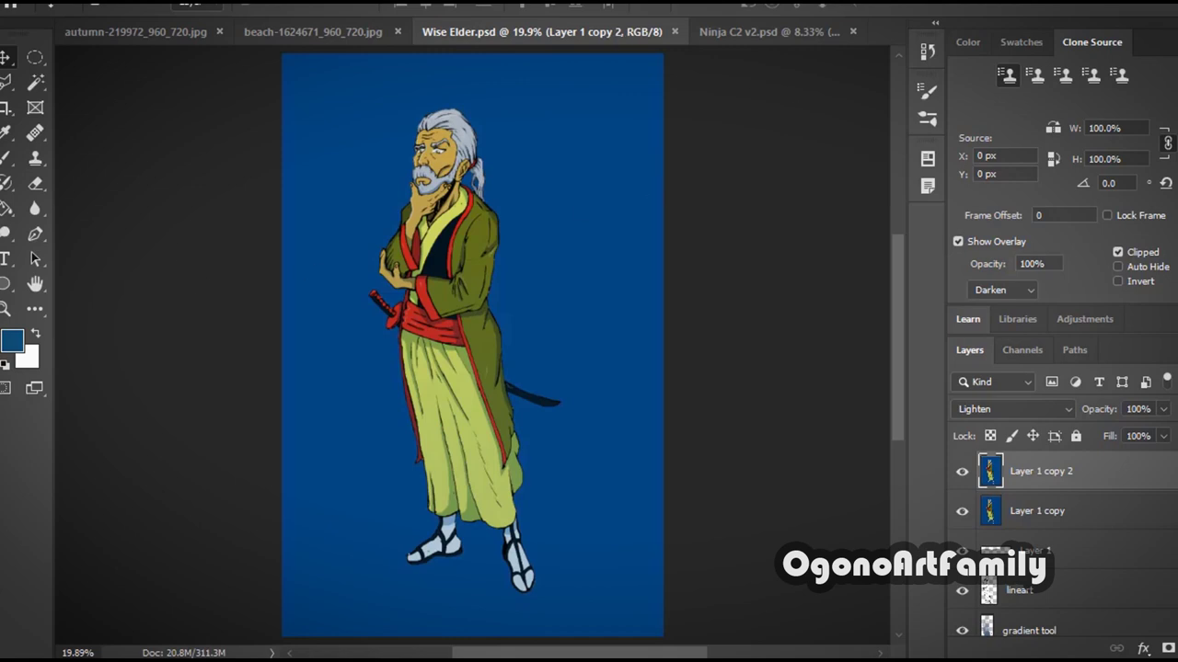
- Save the layered document once more as Wise Elder in the Elderman folder, replacing the previous version
{"action": "left_click", "coordinate": [18, 2]}
{"action": "left_click", "coordinate": [65, 185]}
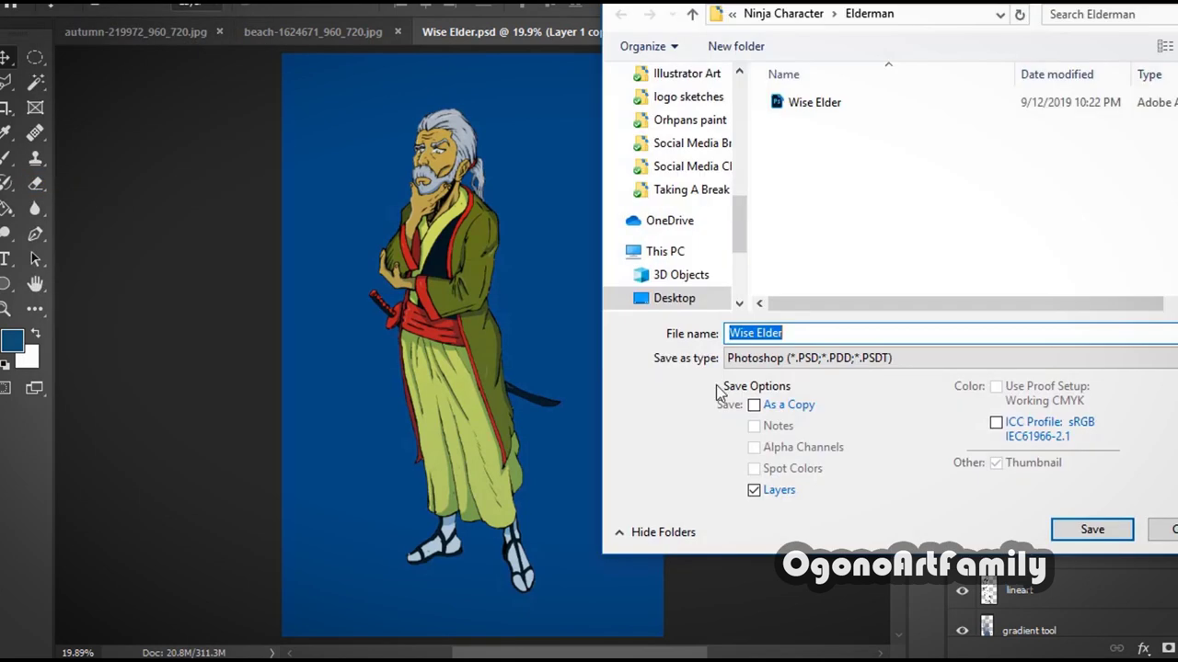
{"action": "left_click", "coordinate": [1109, 521]}
{"action": "left_click", "coordinate": [687, 318]}
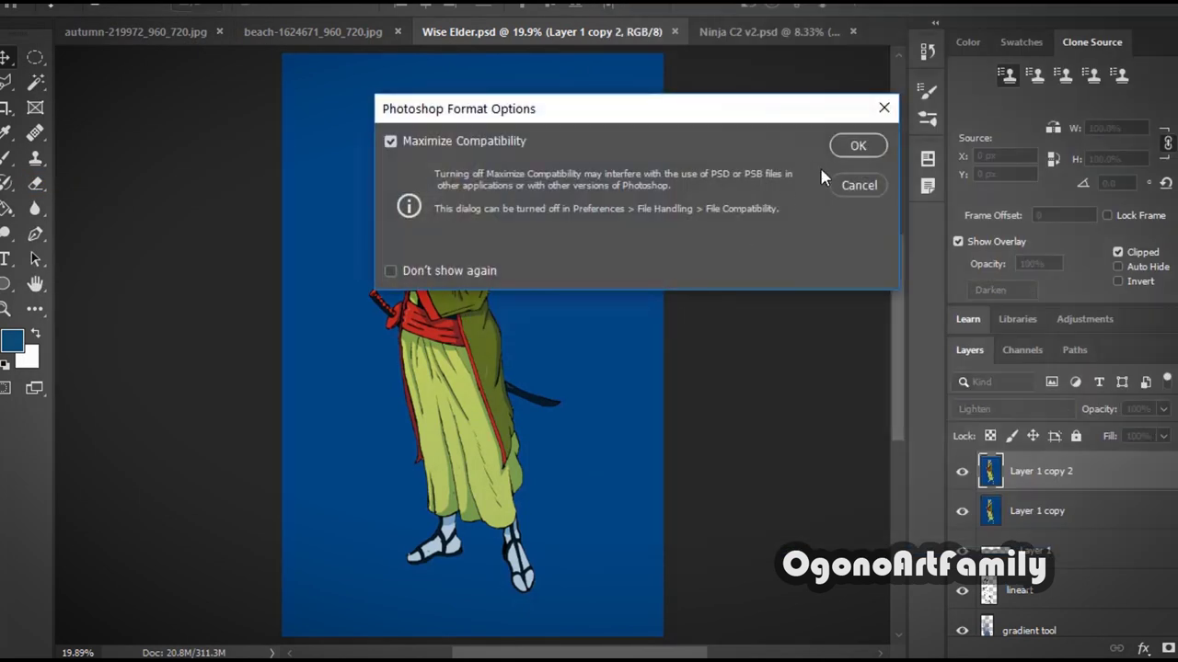
{"action": "left_click", "coordinate": [854, 145]}
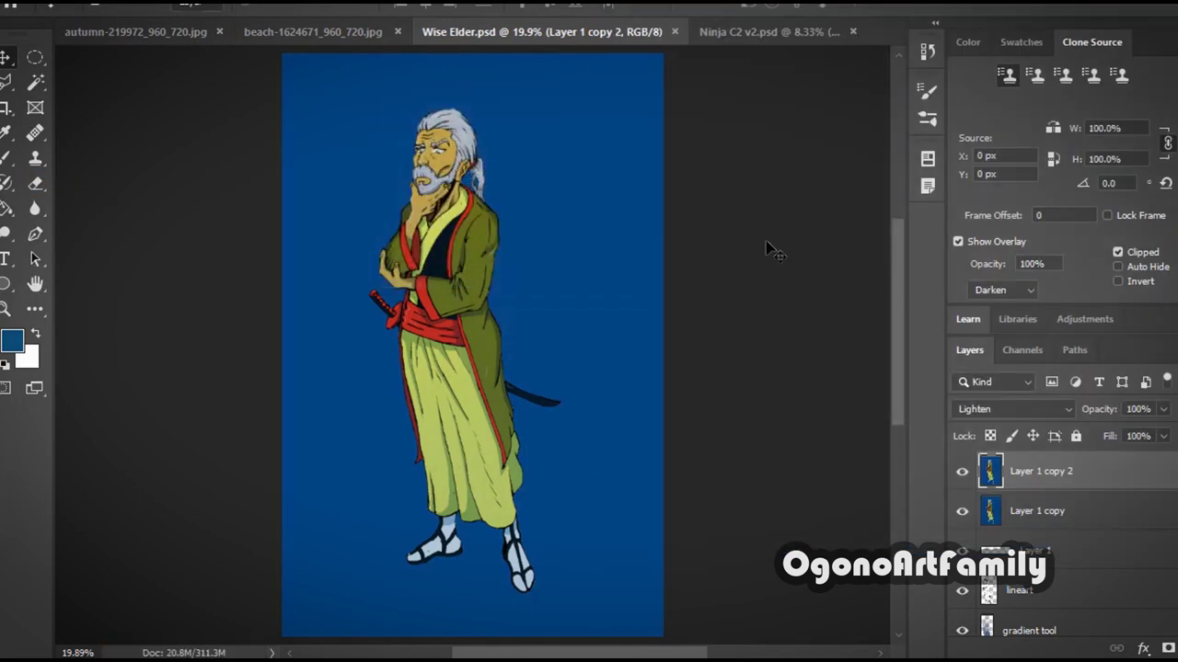
{"action": "left_click", "coordinate": [1012, 408]}
{"action": "left_click", "coordinate": [793, 285]}
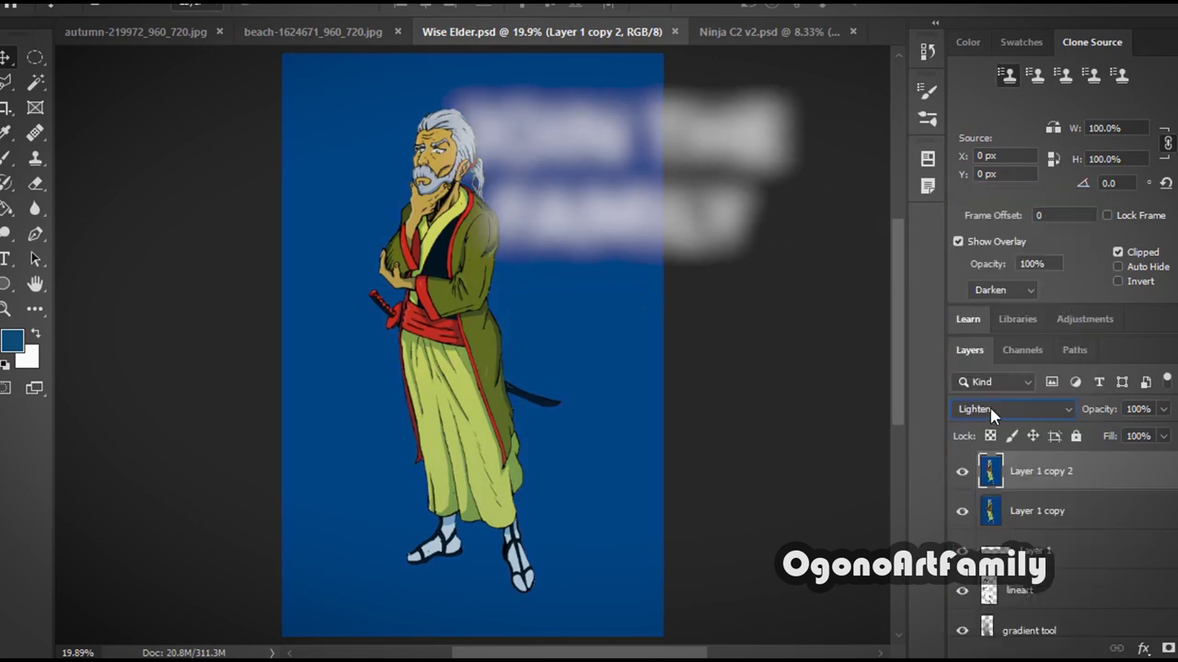
{"action": "left_click", "coordinate": [1012, 408]}
{"action": "left_click", "coordinate": [890, 278]}
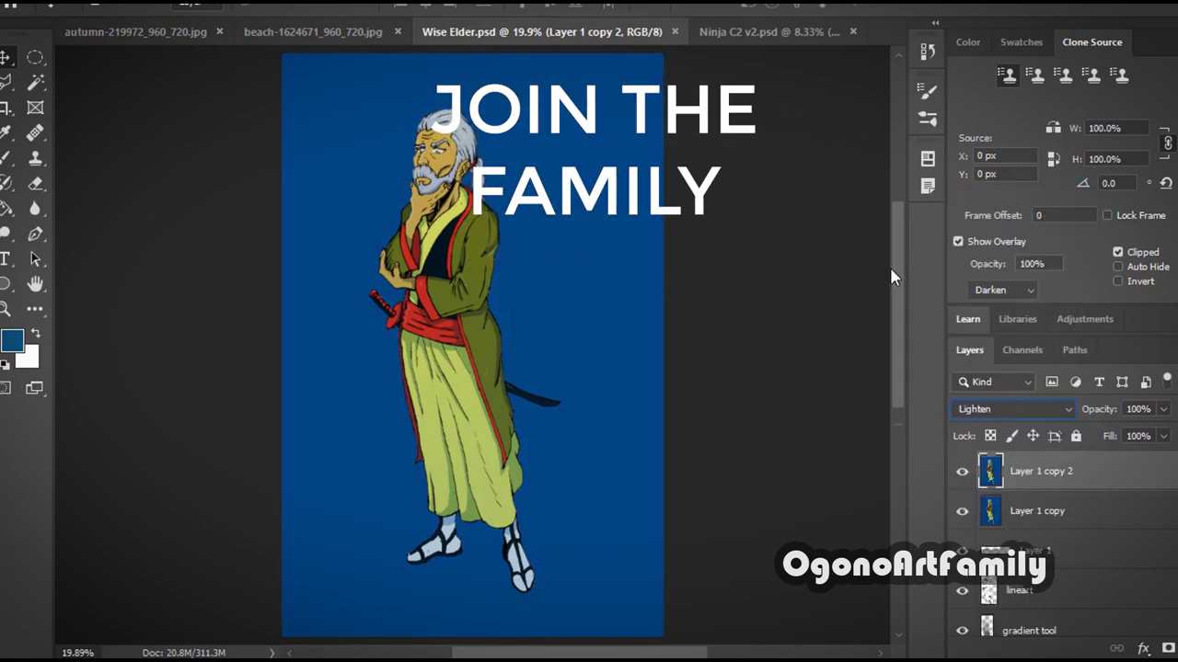
- Hide and reshow Layer 1 copy 2 to compare the artwork with and without the soft Lighten effect, inspecting the character up close
{"action": "left_click", "coordinate": [1101, 510]}
{"action": "left_click", "coordinate": [1067, 471]}
{"action": "left_click", "coordinate": [962, 472]}
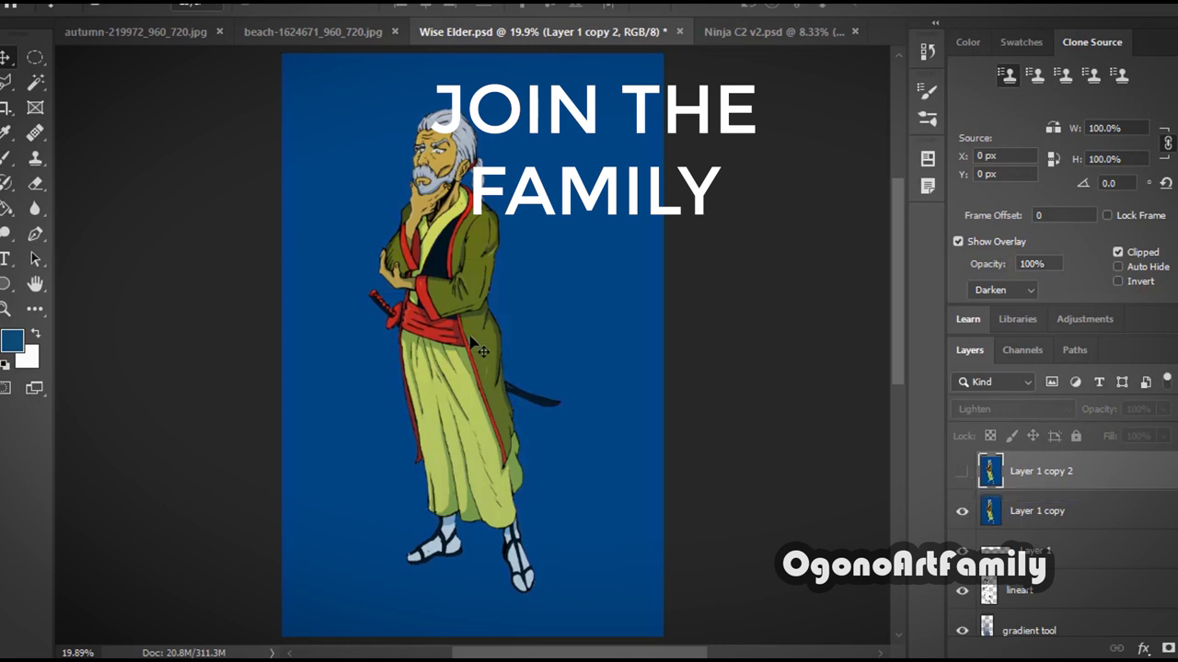
{"action": "scroll", "coordinate": [460, 267], "scroll_direction": "up", "scroll_amount": 5}
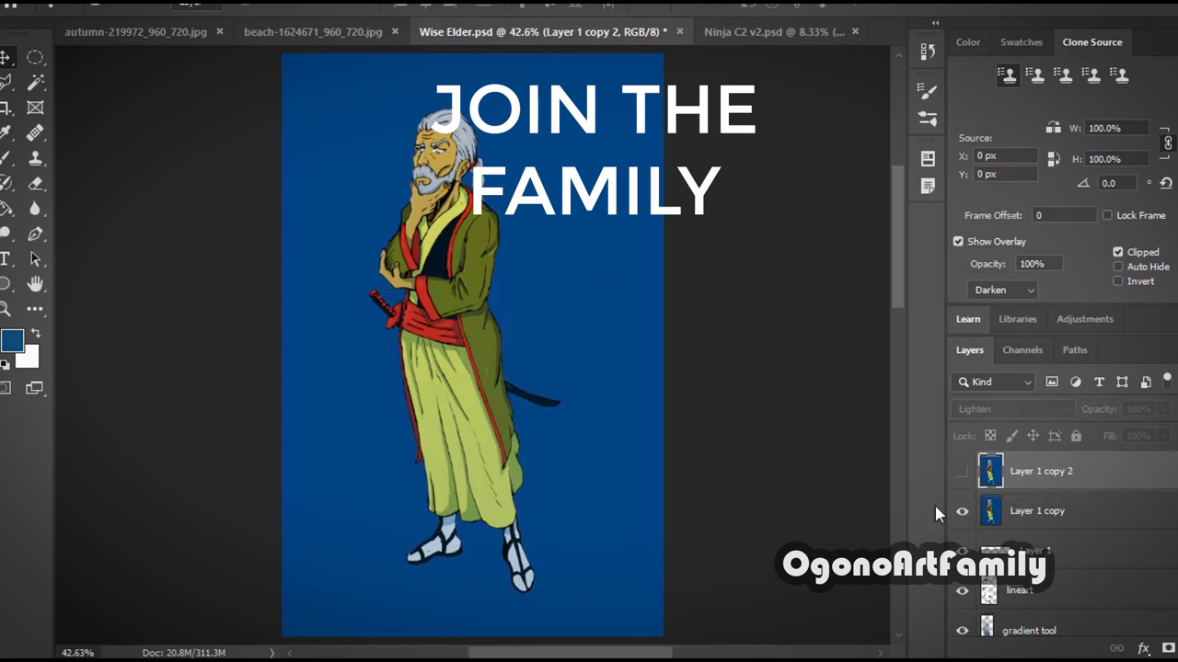
{"action": "left_click", "coordinate": [962, 473]}
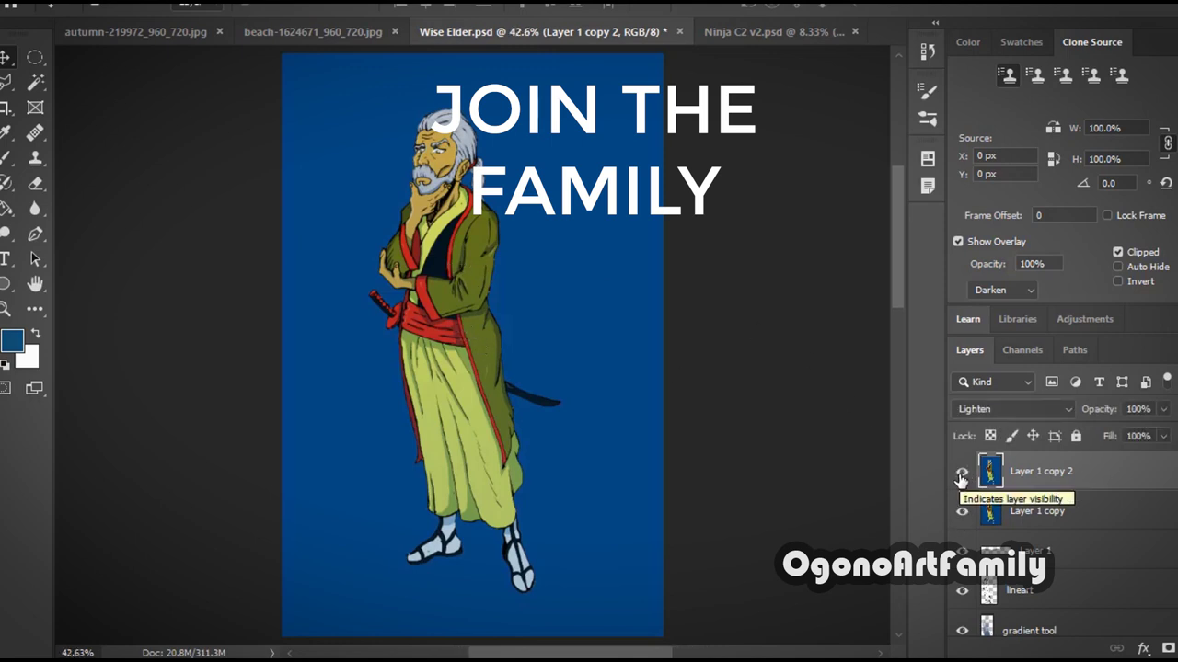
{"action": "left_click", "coordinate": [5, 309]}
{"action": "left_click", "coordinate": [383, 202]}
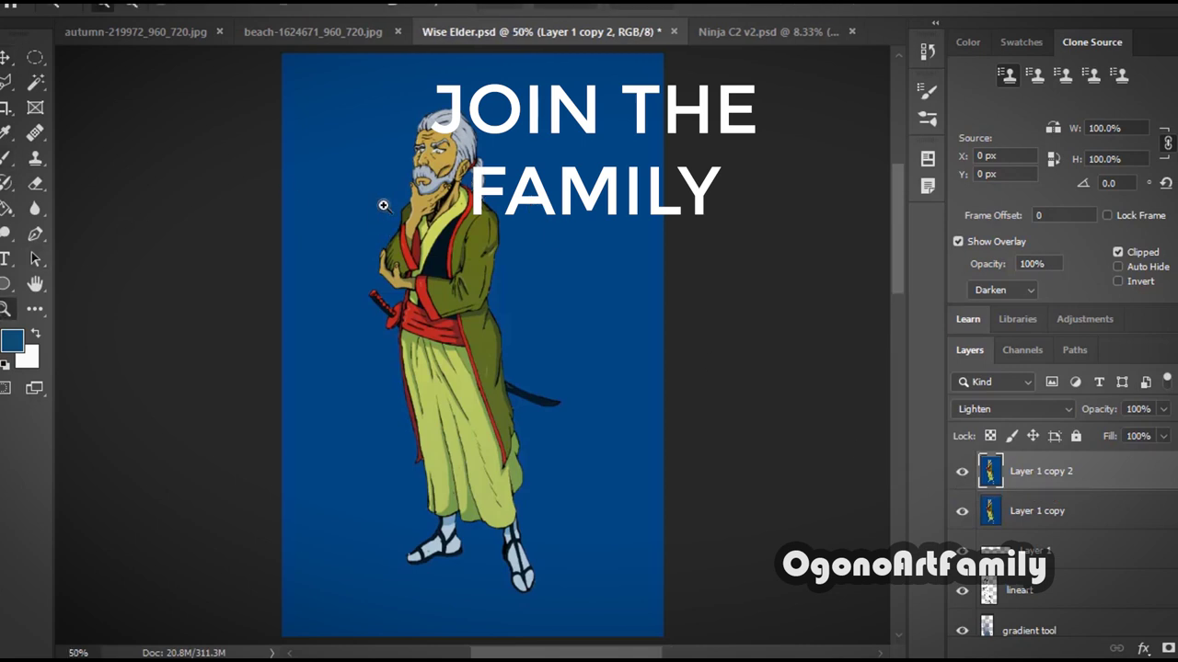
{"action": "left_click", "coordinate": [383, 204]}
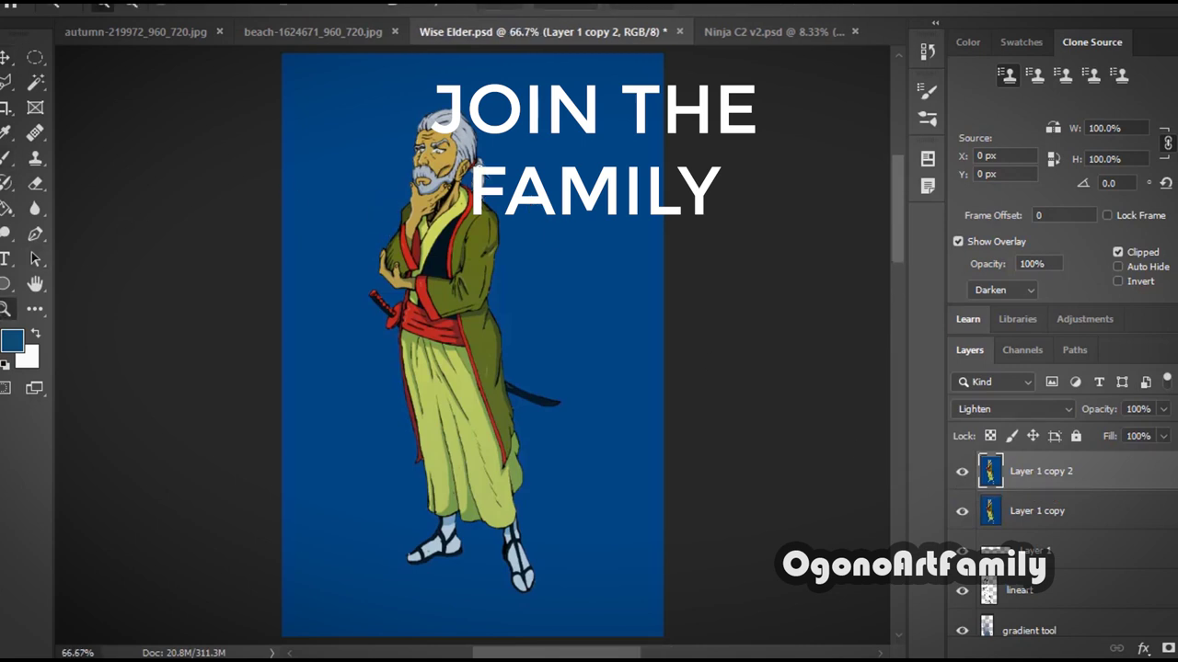
- Switch to the Ninja C2 v2.psd document and close it without saving its changes
{"action": "left_click", "coordinate": [734, 33]}
{"action": "left_click", "coordinate": [855, 31]}
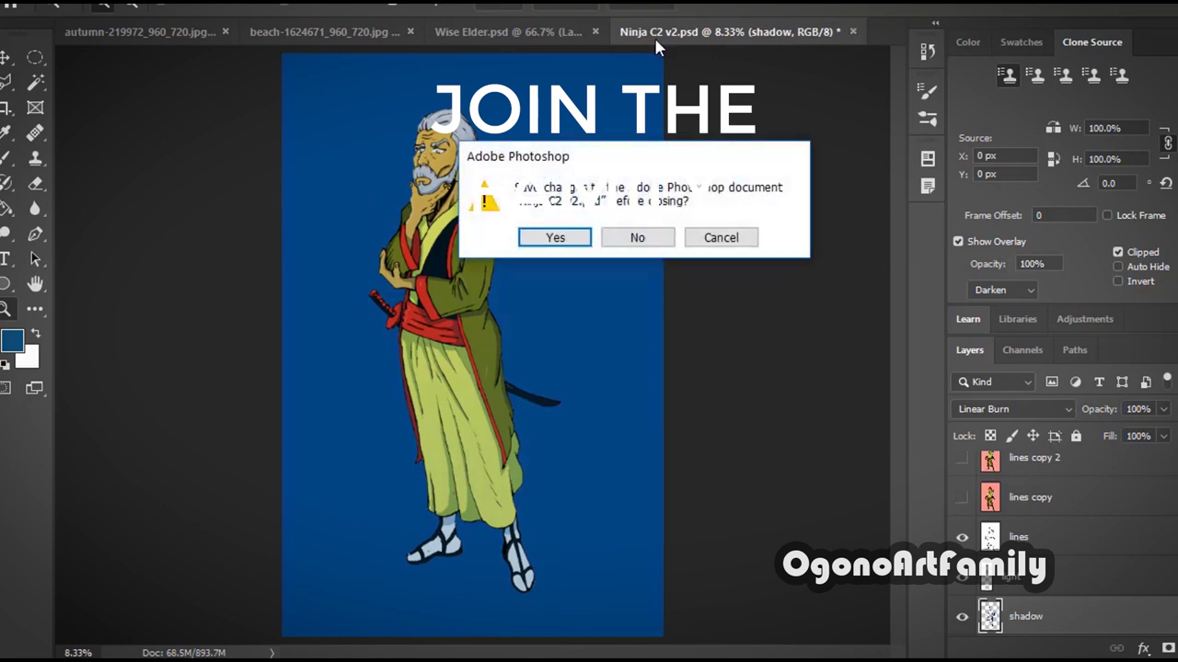
{"action": "left_click", "coordinate": [639, 235]}
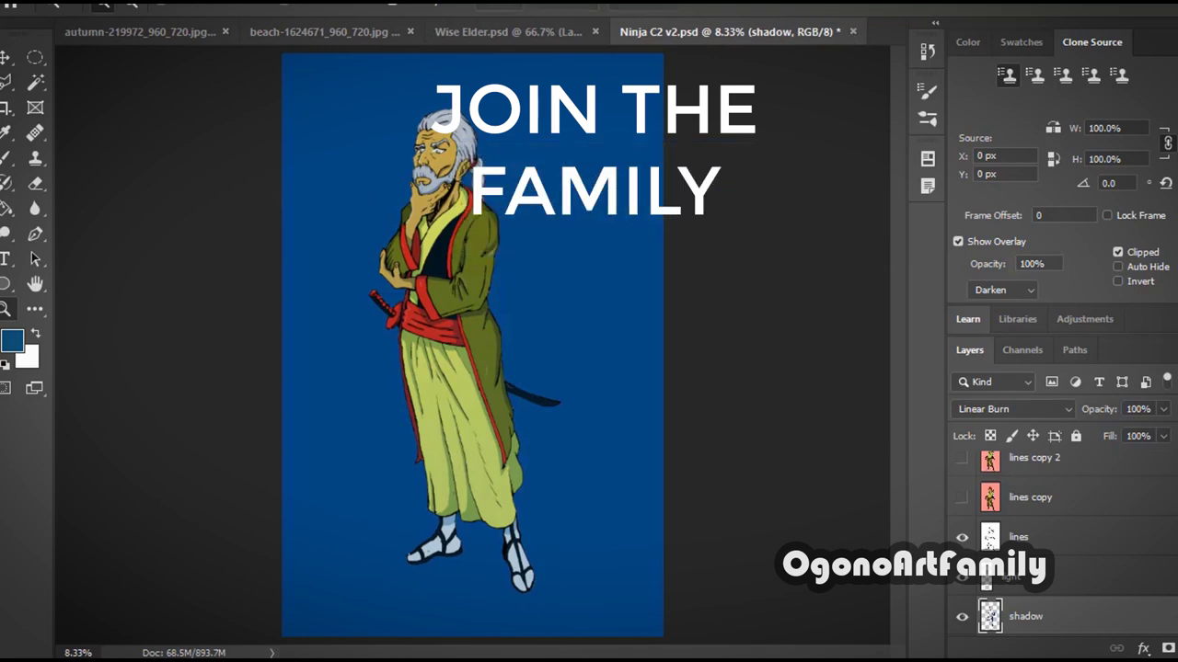